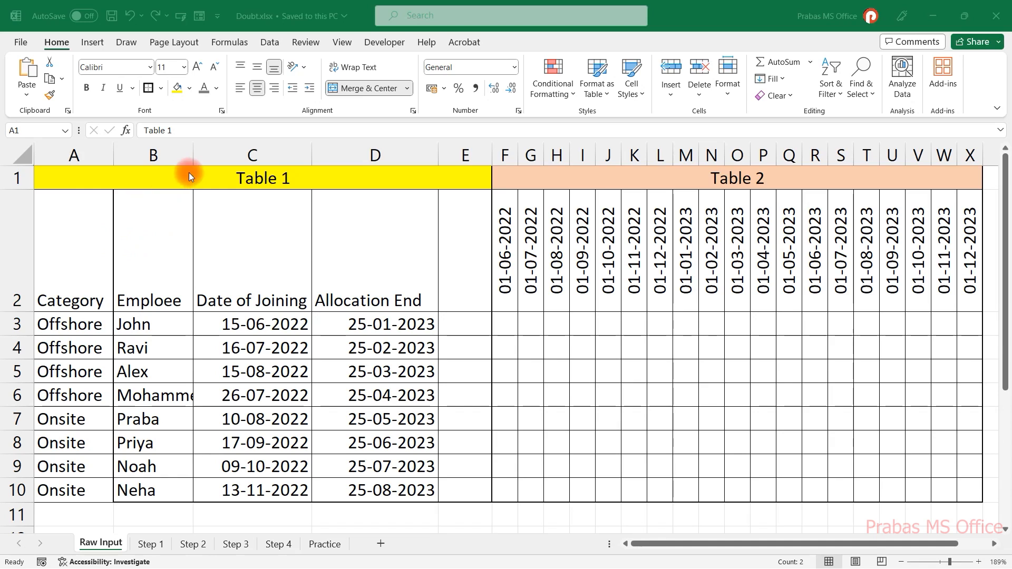
# Review the employee dates in Table 1 against the monthly date headers of Table 2 on the Raw Input sheet.
pyautogui.click(511, 177)
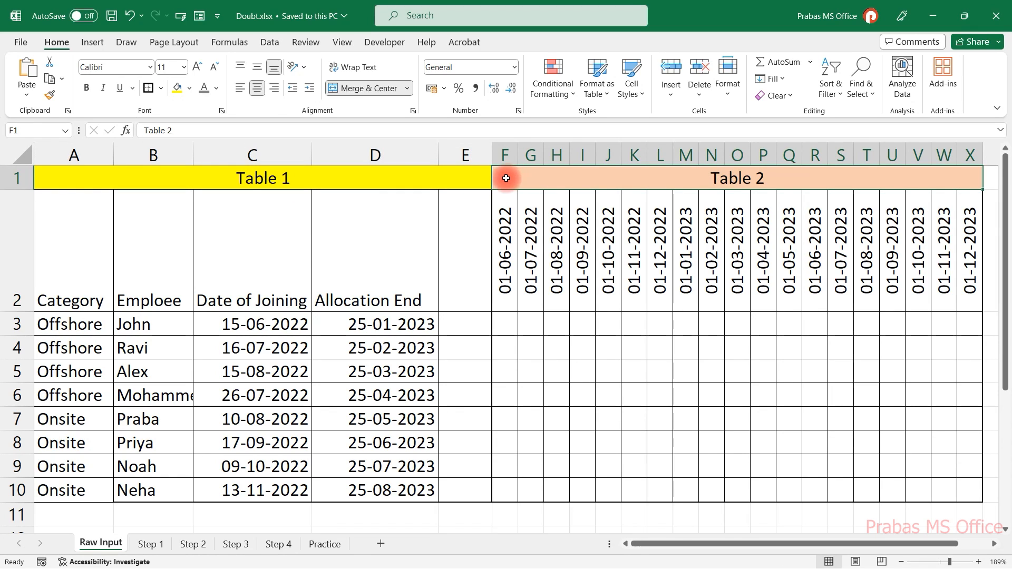
pyautogui.moveTo(429, 210); pyautogui.dragTo(68, 497)
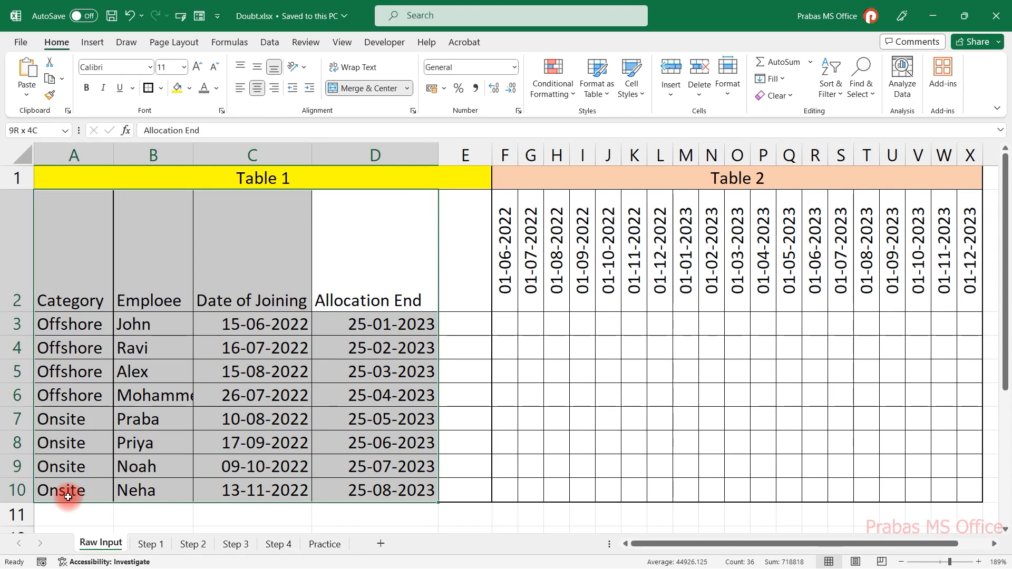
pyautogui.click(307, 303)
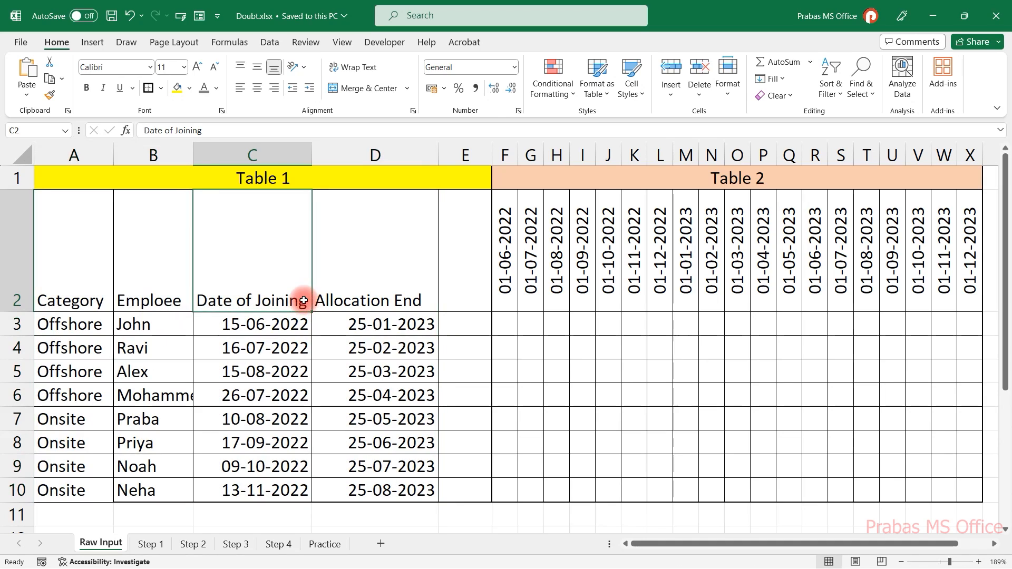
pyautogui.click(344, 300)
pyautogui.moveTo(303, 329); pyautogui.dragTo(344, 341)
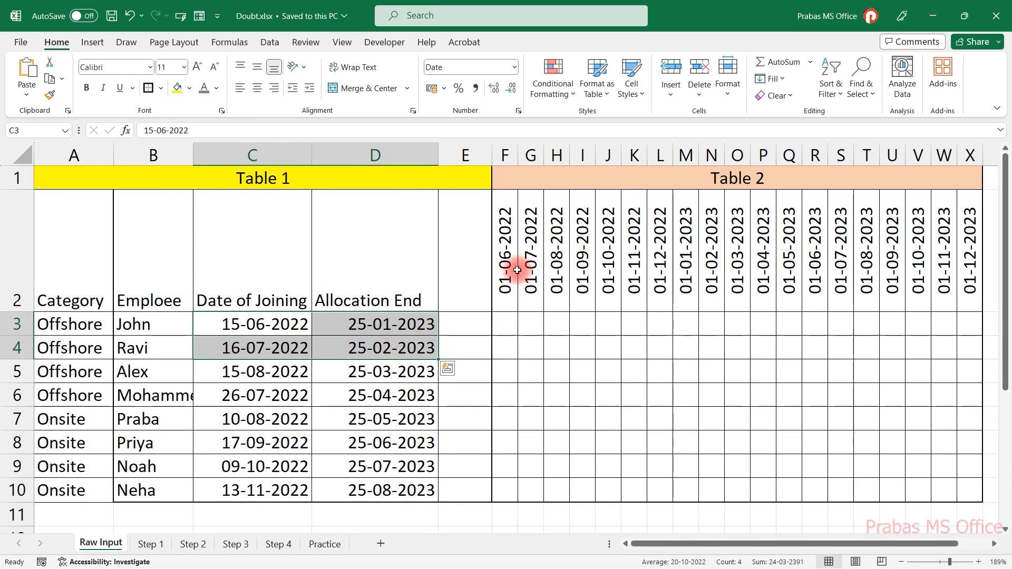
pyautogui.moveTo(517, 270); pyautogui.dragTo(944, 255)
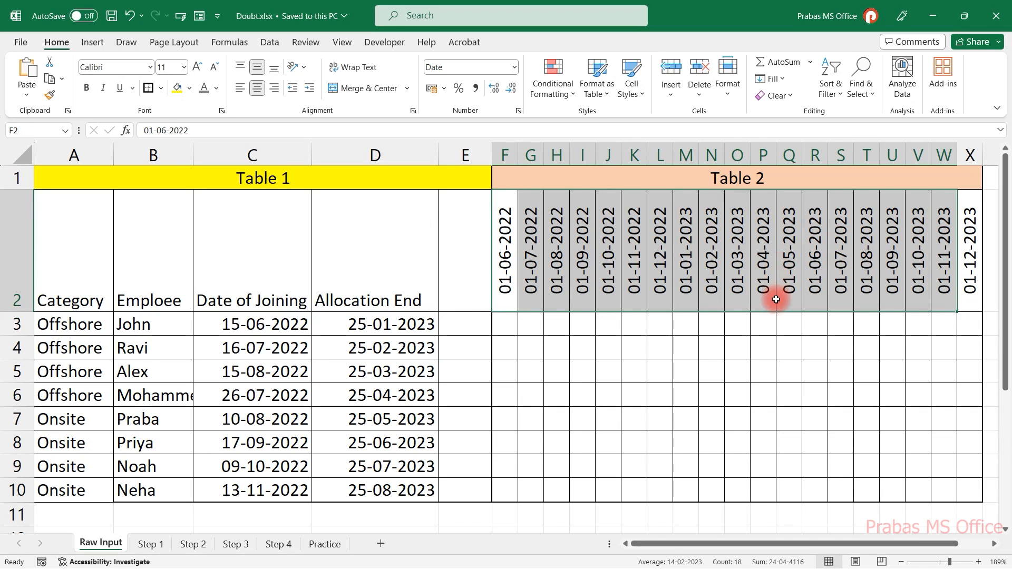
pyautogui.click(770, 268)
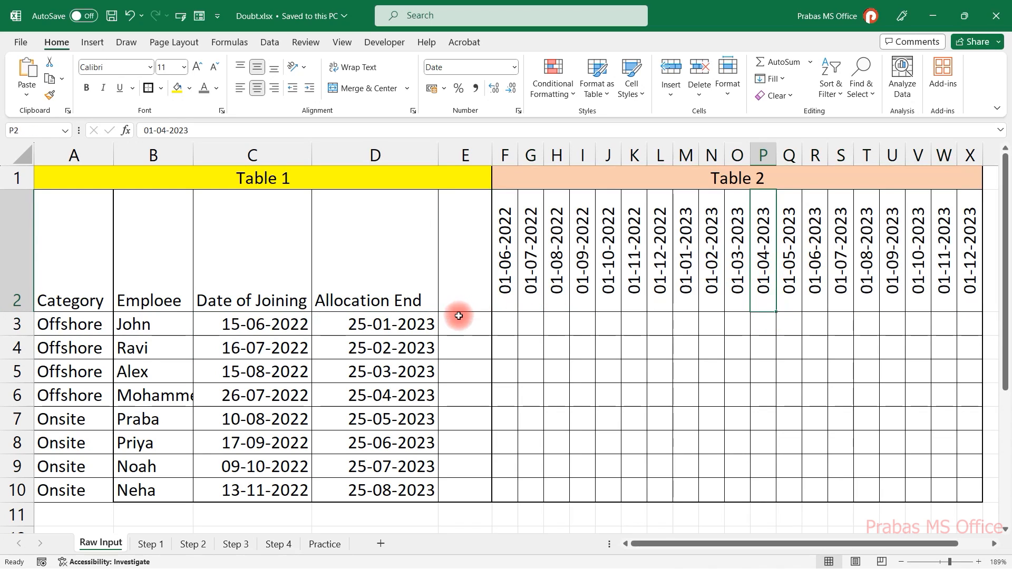
pyautogui.click(627, 323)
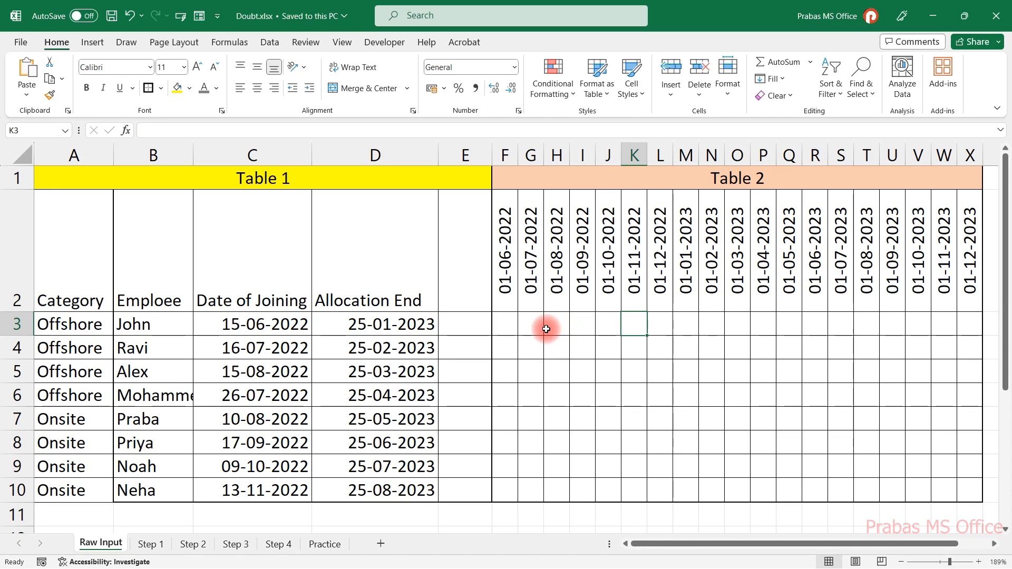
pyautogui.click(134, 327)
pyautogui.click(232, 326)
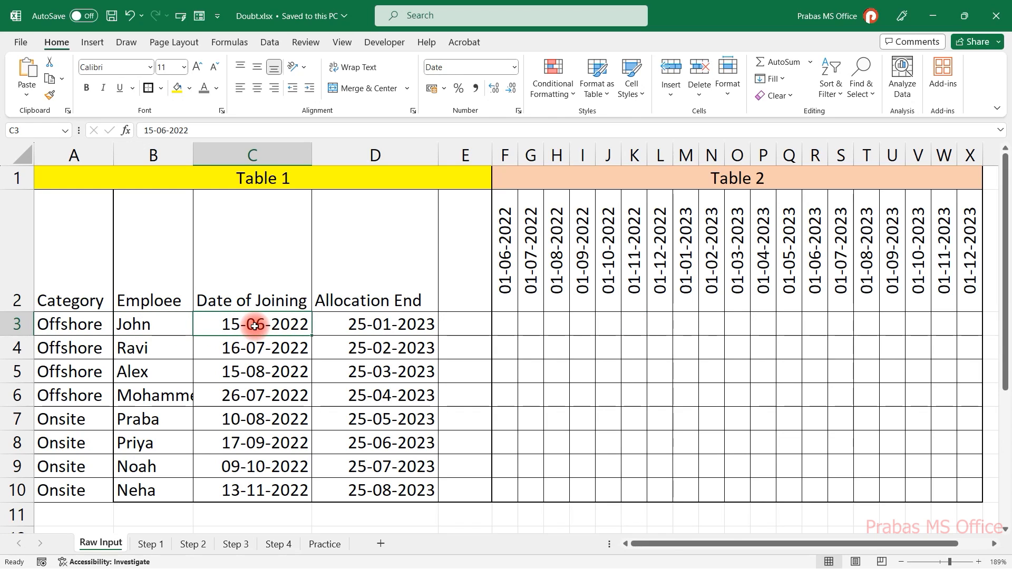
pyautogui.click(506, 254)
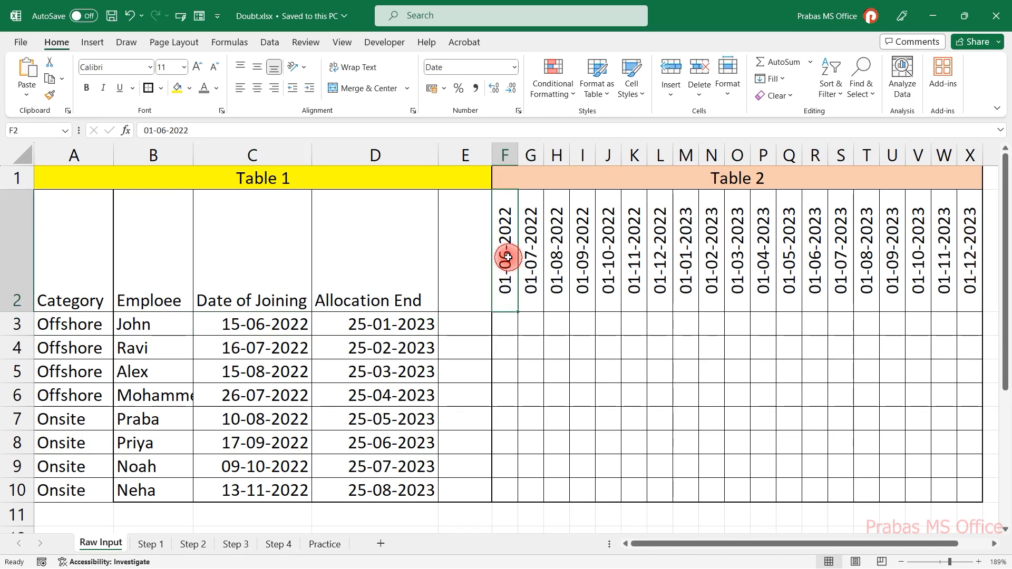
# Enter Yes in cell F3, the first employee's 01-06-2022 cell in Table 2.
pyautogui.click(506, 322)
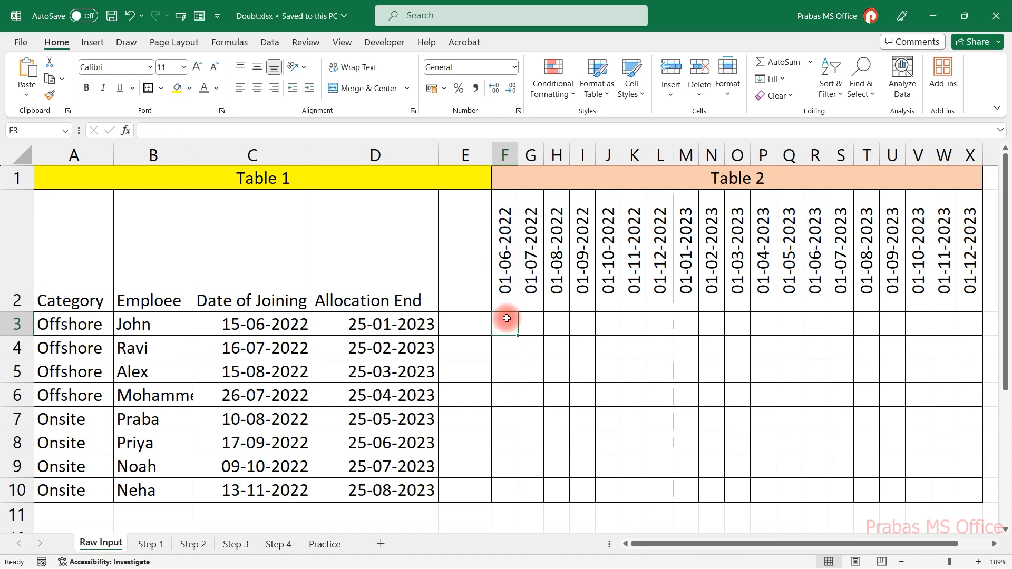
pyautogui.write('Yes')
pyautogui.press('Return')
pyautogui.press('Up')
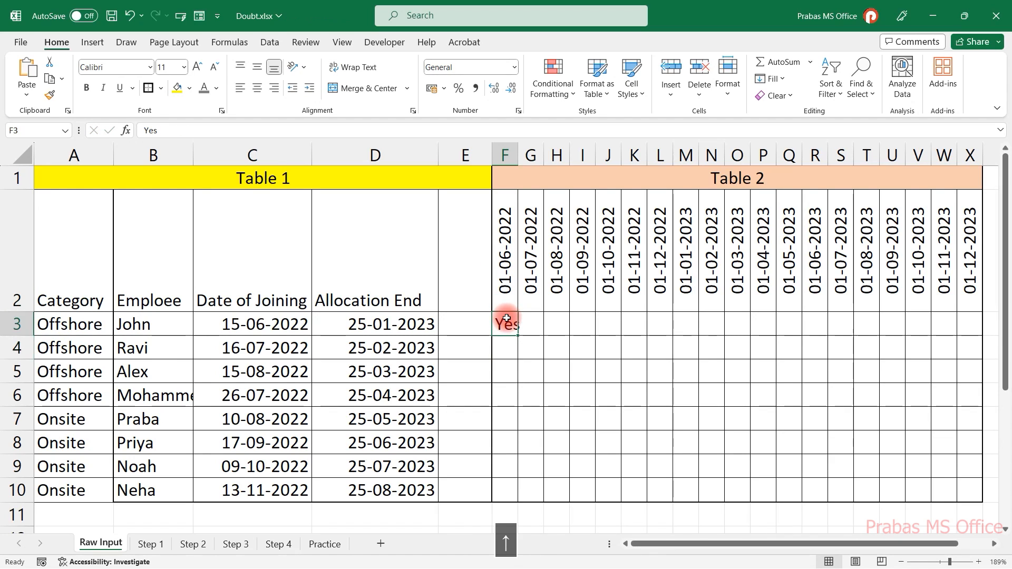
# Enter 1 in cell F3 and fill it across the first employee's row through 01-01-2023 (F3:M3).
pyautogui.write('1')
pyautogui.press('Tab')
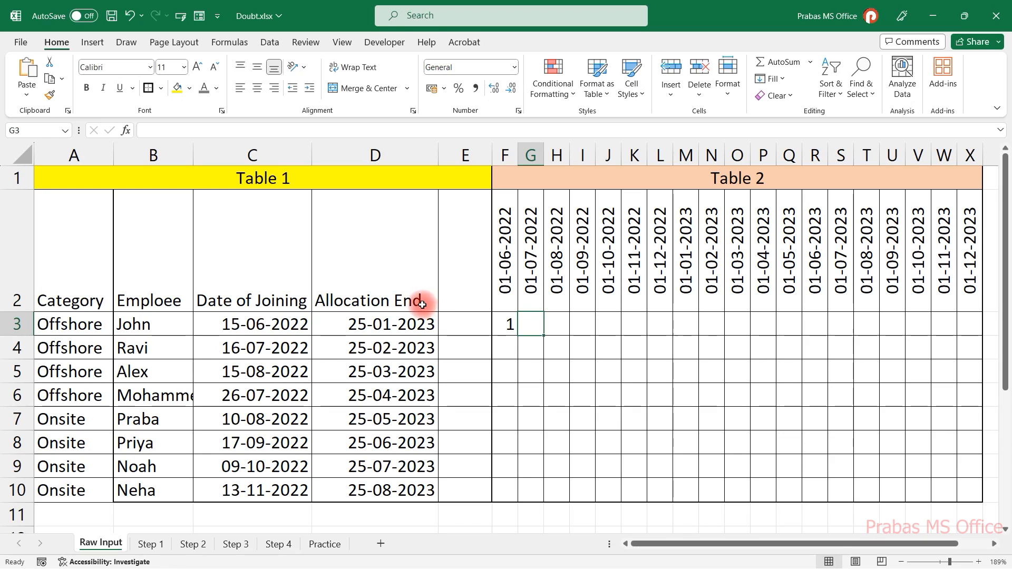
pyautogui.click(404, 326)
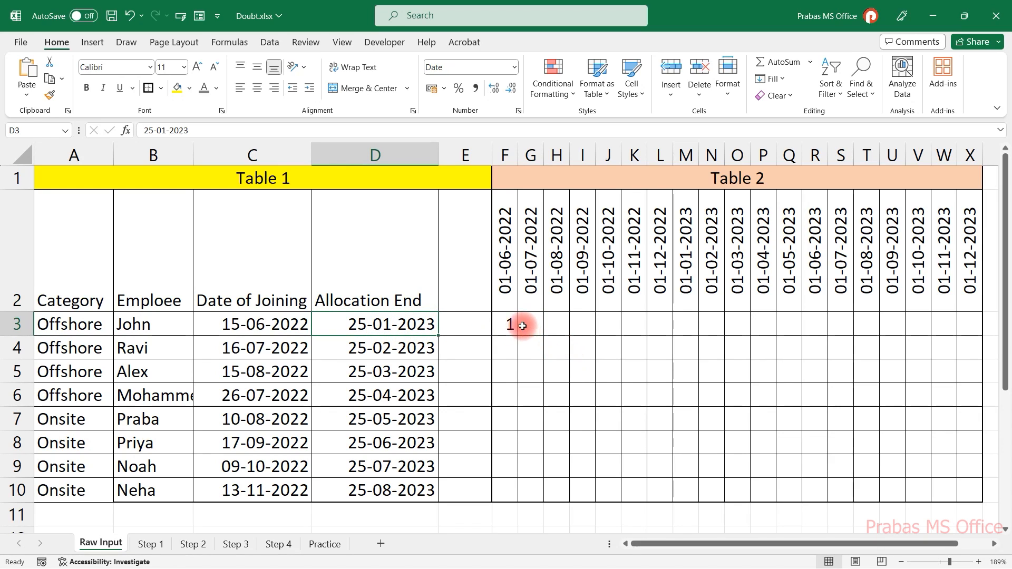
pyautogui.moveTo(509, 323); pyautogui.dragTo(682, 326)
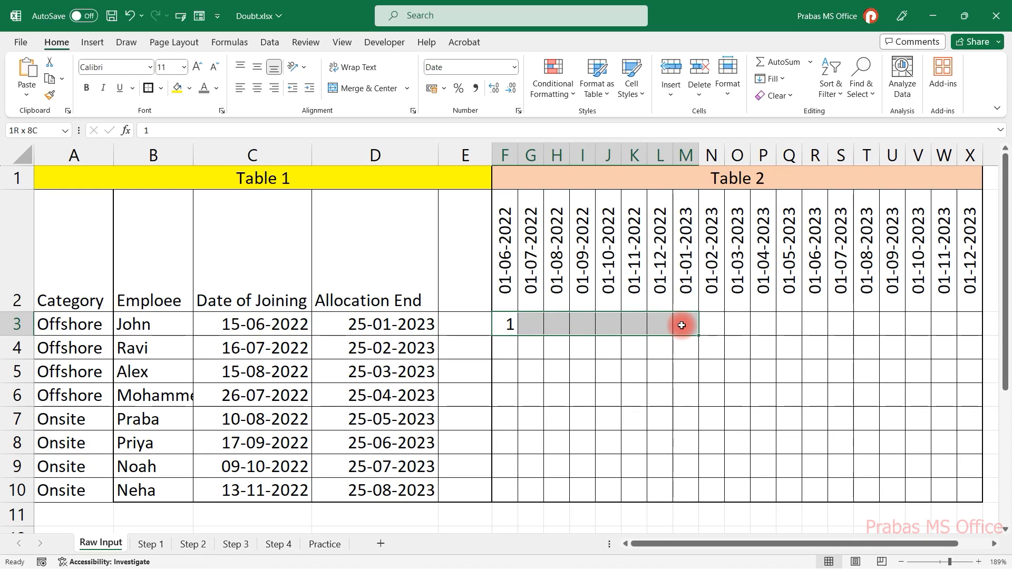
pyautogui.hotkey('ctrl', 'r')
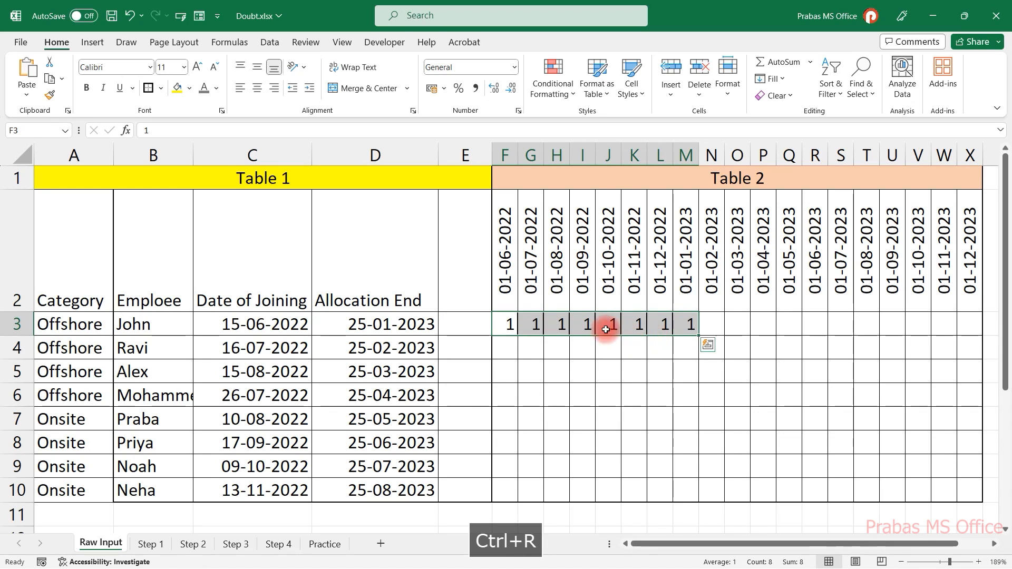
# Examine the filled months, the remaining empty Table 2 rows and all joining and allocation end dates on Raw Input.
pyautogui.moveTo(514, 322); pyautogui.dragTo(679, 332)
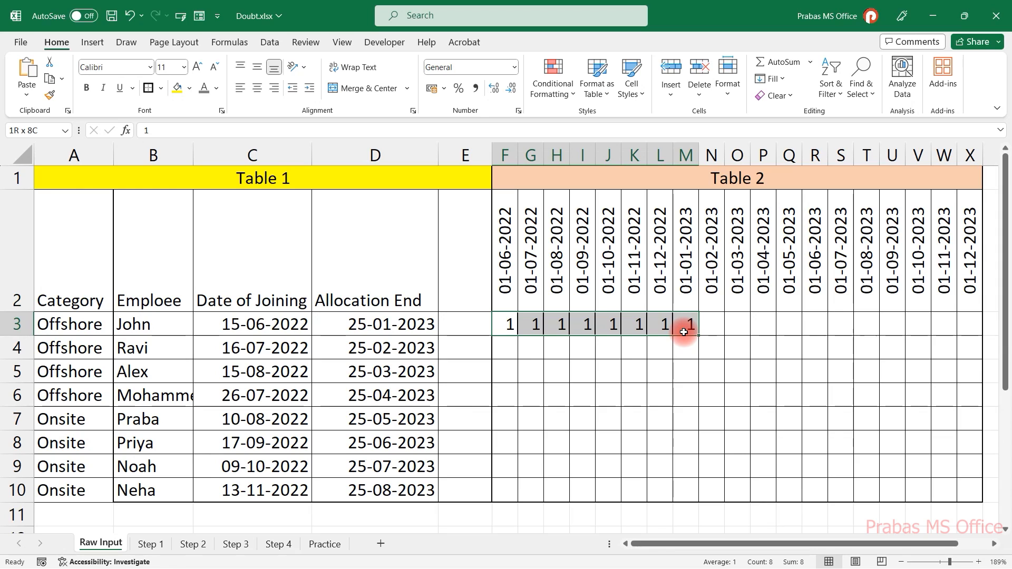
pyautogui.moveTo(506, 347); pyautogui.dragTo(946, 473)
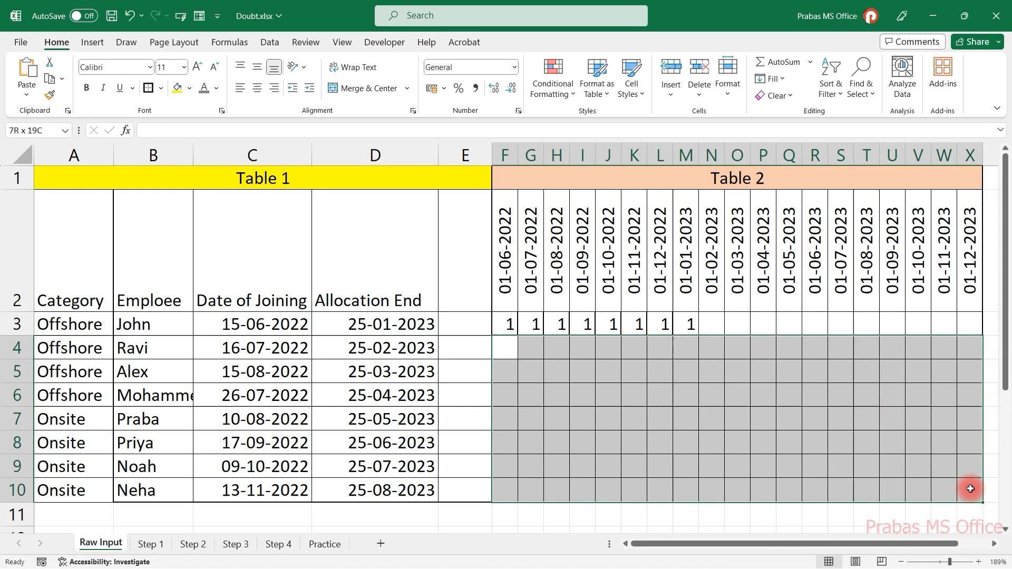
pyautogui.click(660, 376)
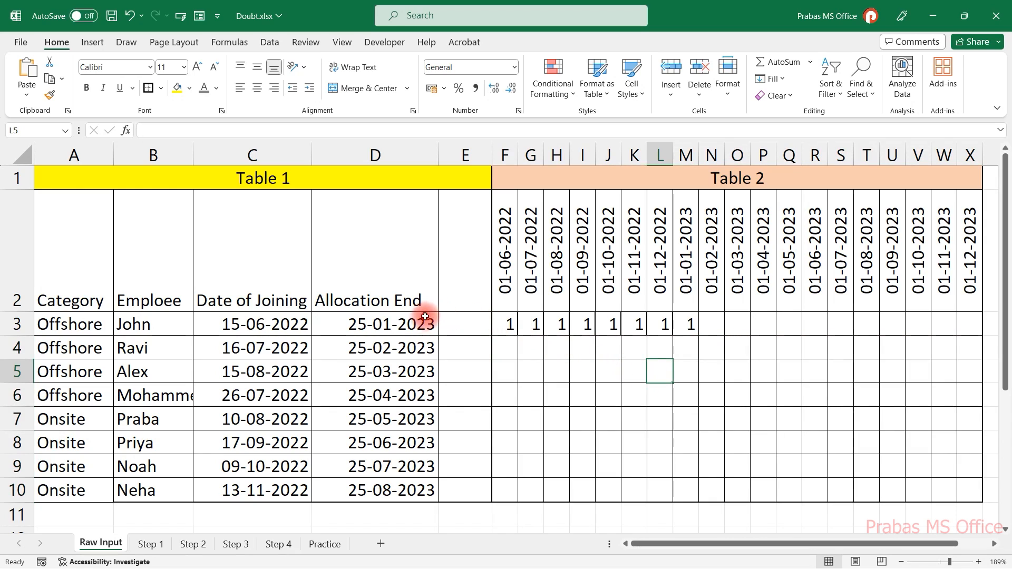
pyautogui.moveTo(429, 322); pyautogui.dragTo(279, 492)
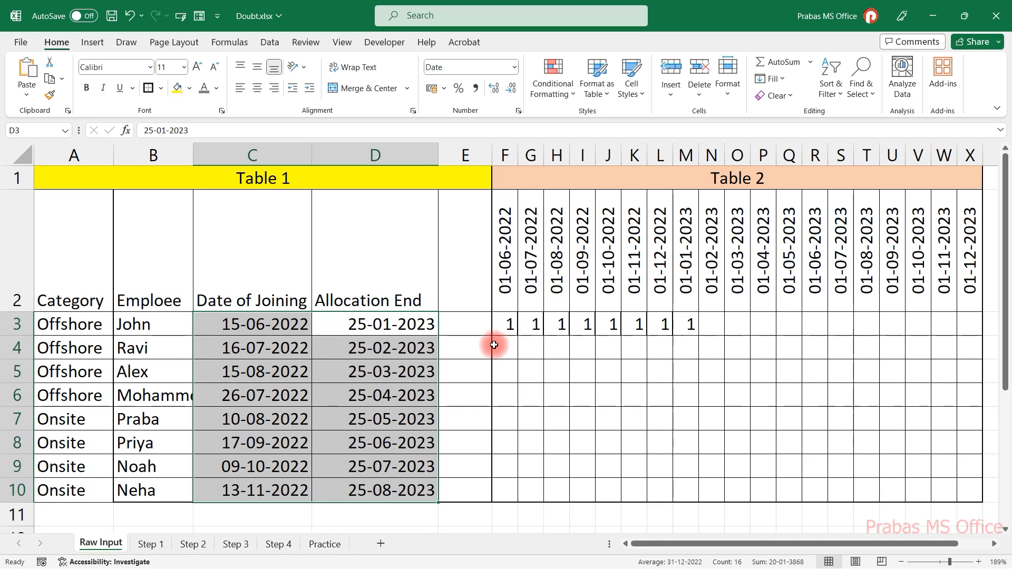
# Examine the IF/AND formula results on the Step 1 sheet and the version with hidden zeros on the Step 2 sheet.
pyautogui.click(152, 545)
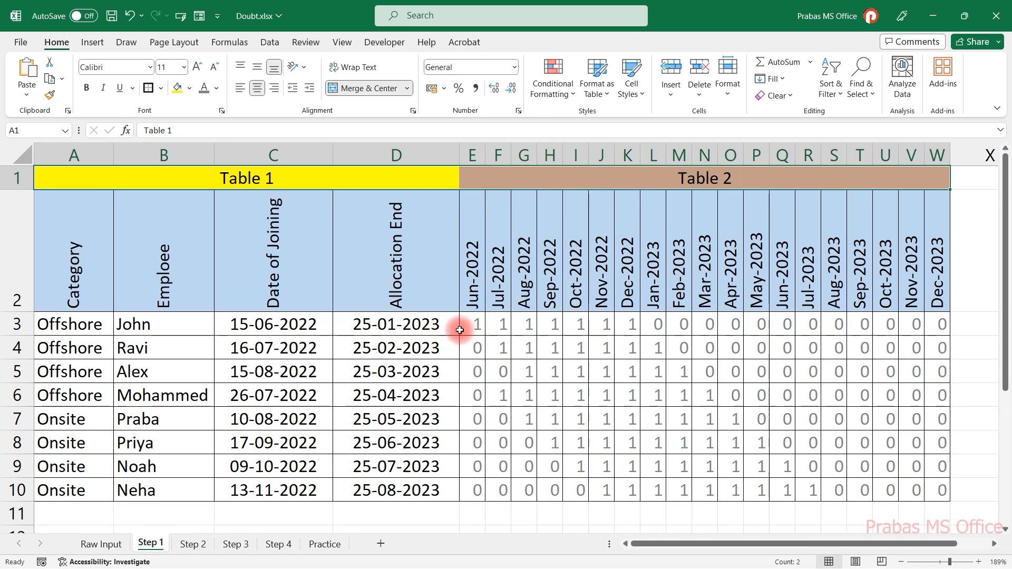
pyautogui.moveTo(429, 323); pyautogui.dragTo(313, 333)
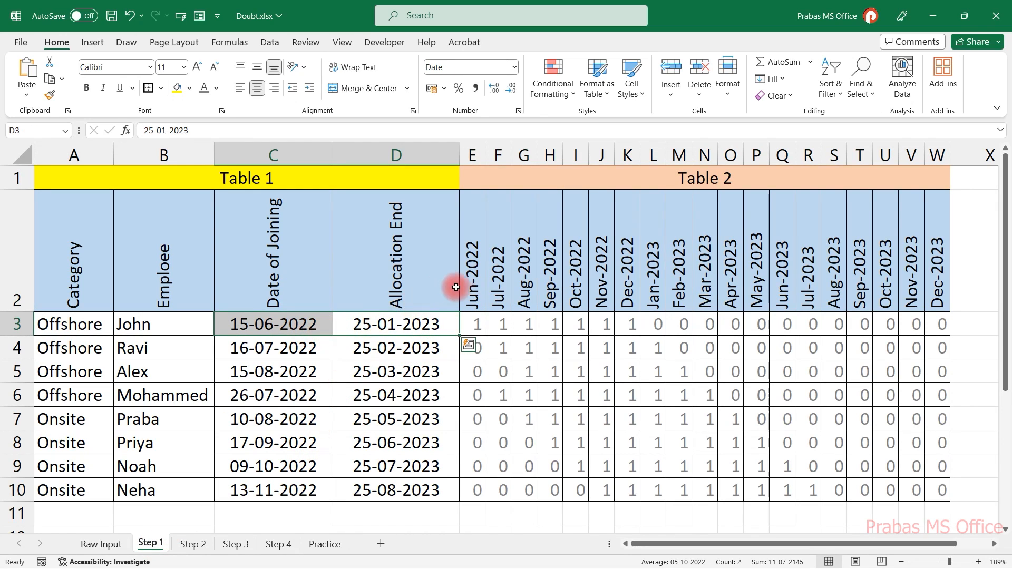
pyautogui.click(466, 275)
pyautogui.click(471, 325)
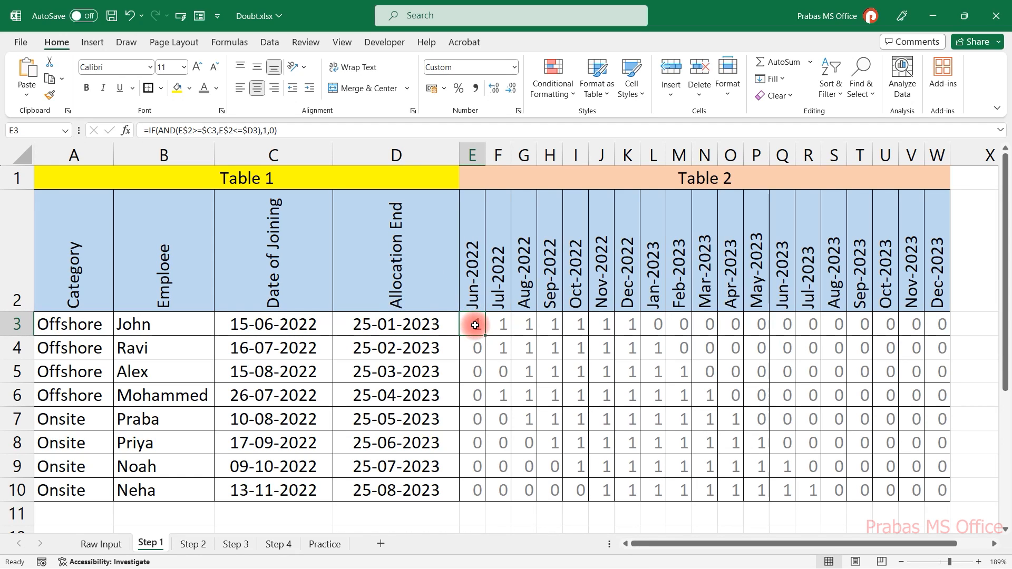
pyautogui.moveTo(476, 325); pyautogui.dragTo(937, 491)
pyautogui.click(193, 543)
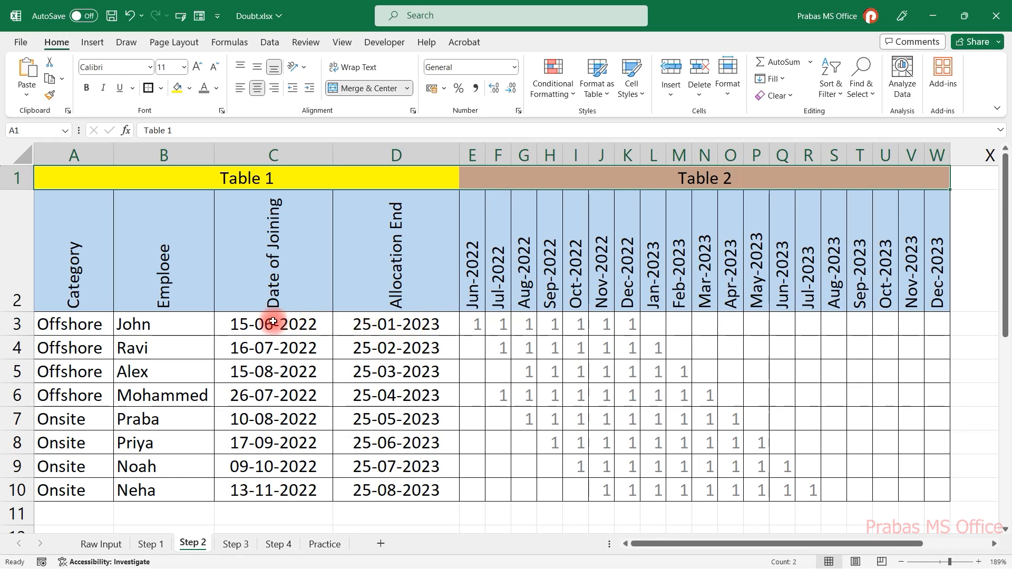
pyautogui.click(185, 327)
pyautogui.moveTo(461, 333); pyautogui.dragTo(625, 331)
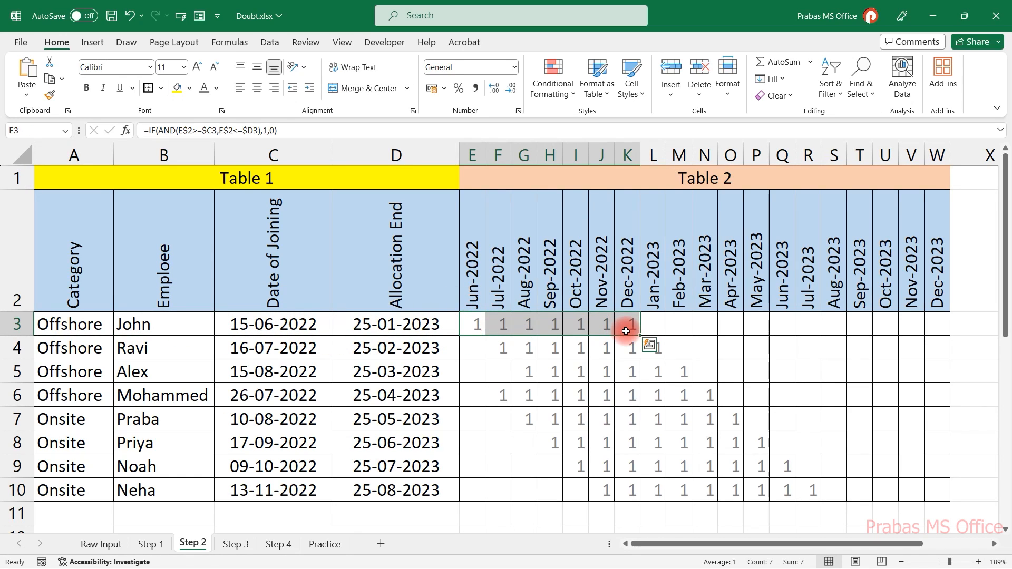
# Examine the EOMONTH-based results on the Step 3 sheet and the Wingdings 2 square markers on the Step 4 sheet.
pyautogui.click(237, 548)
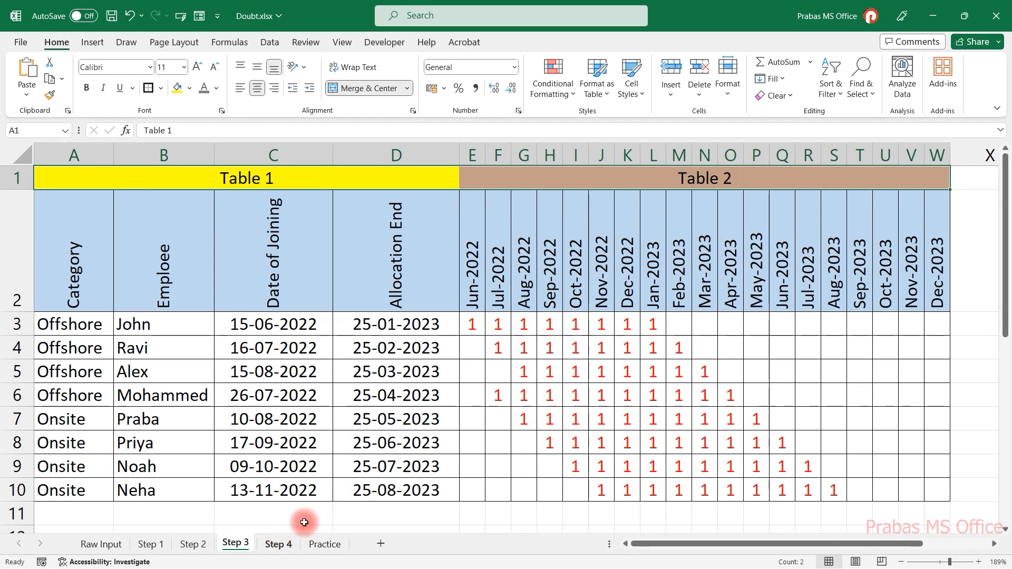
pyautogui.click(394, 324)
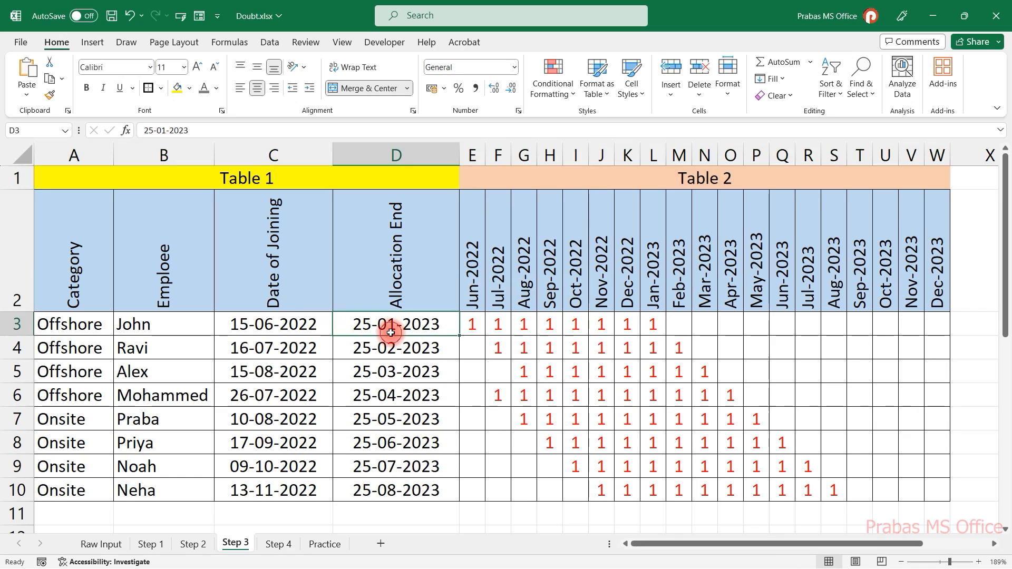
pyautogui.moveTo(648, 325); pyautogui.dragTo(655, 274)
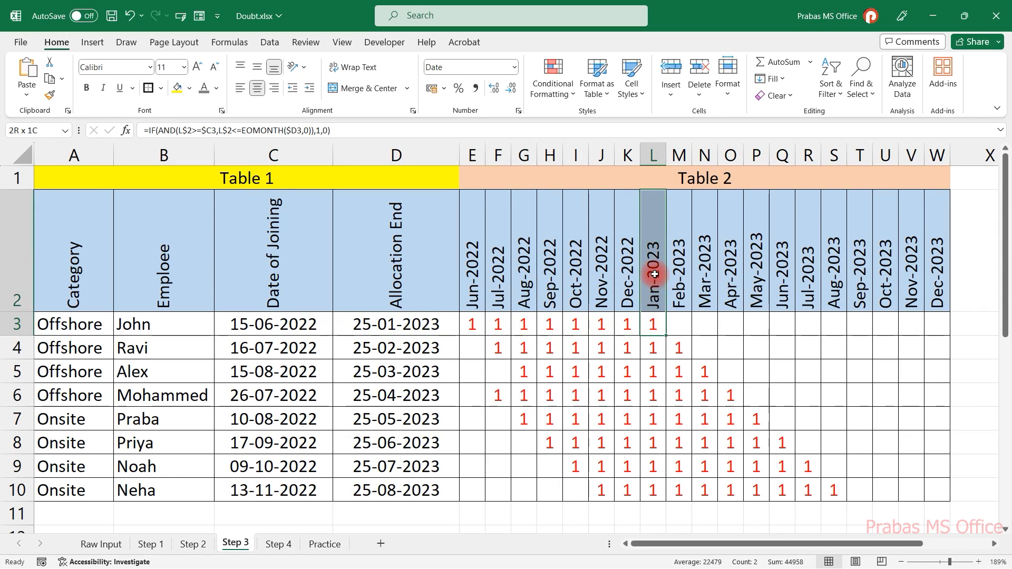
pyautogui.click(414, 349)
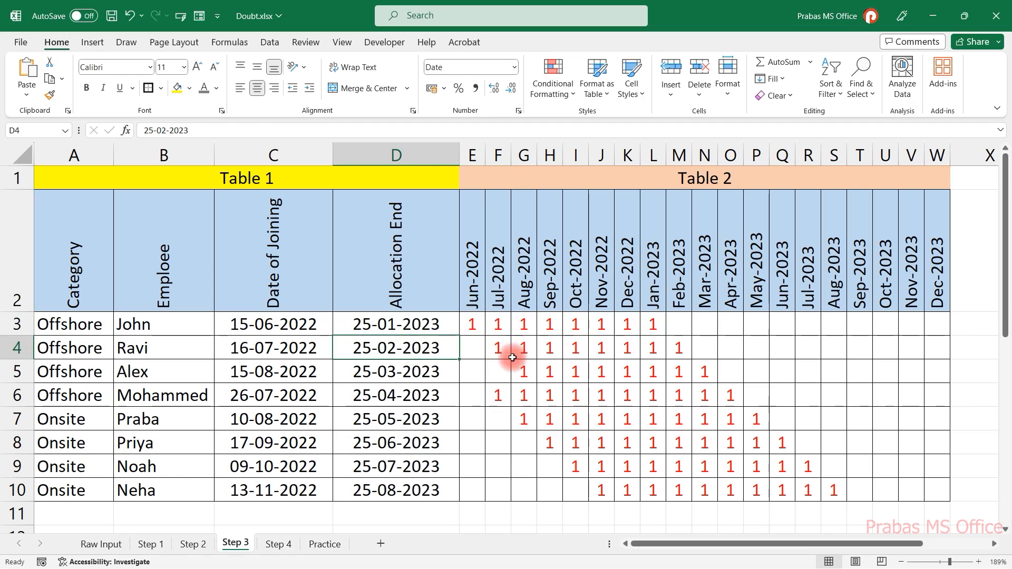
pyautogui.click(278, 544)
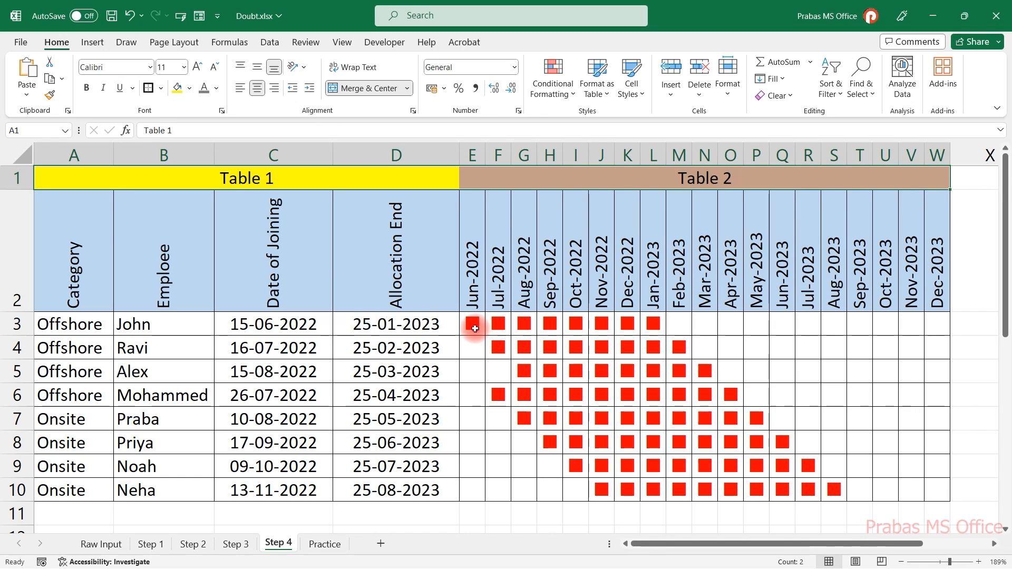
pyautogui.moveTo(475, 328); pyautogui.dragTo(931, 485)
pyautogui.click(933, 489)
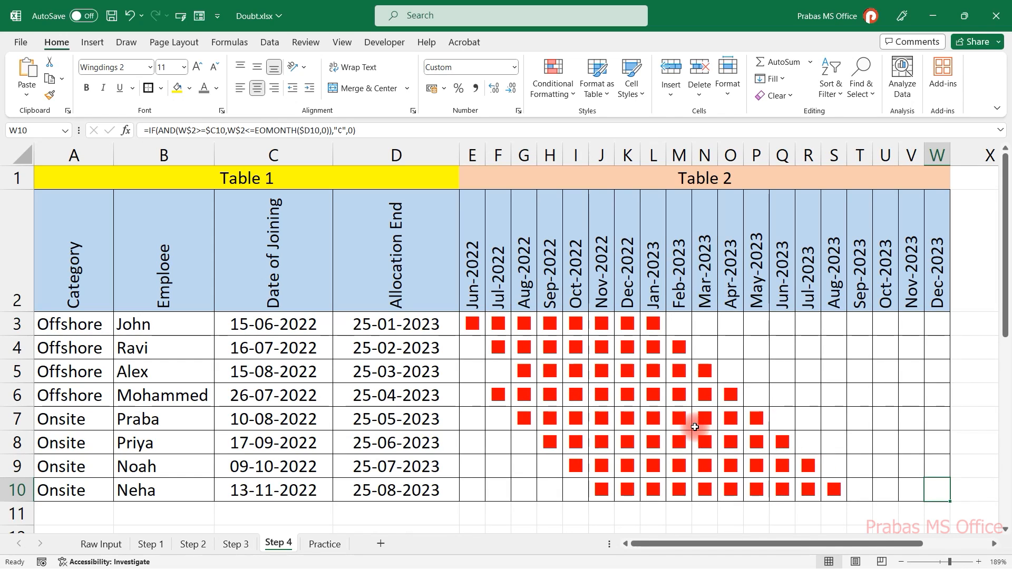
pyautogui.click(153, 325)
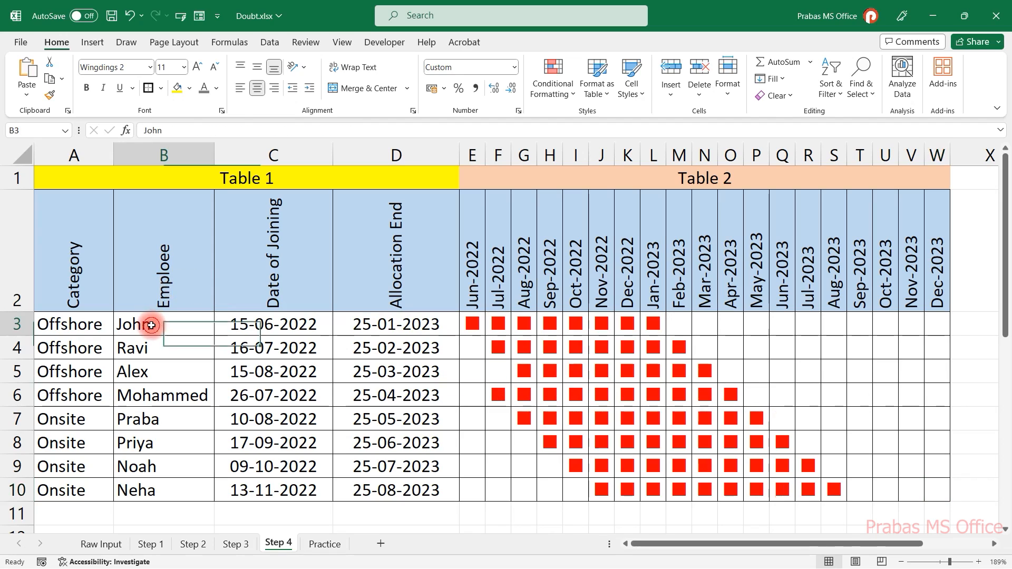
pyautogui.moveTo(477, 328); pyautogui.dragTo(654, 324)
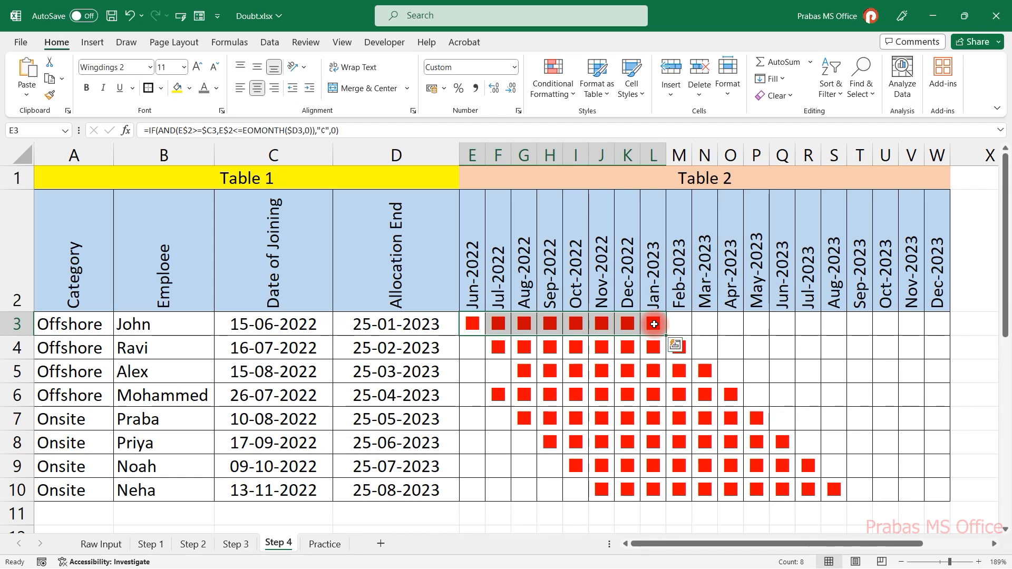
pyautogui.click(654, 324)
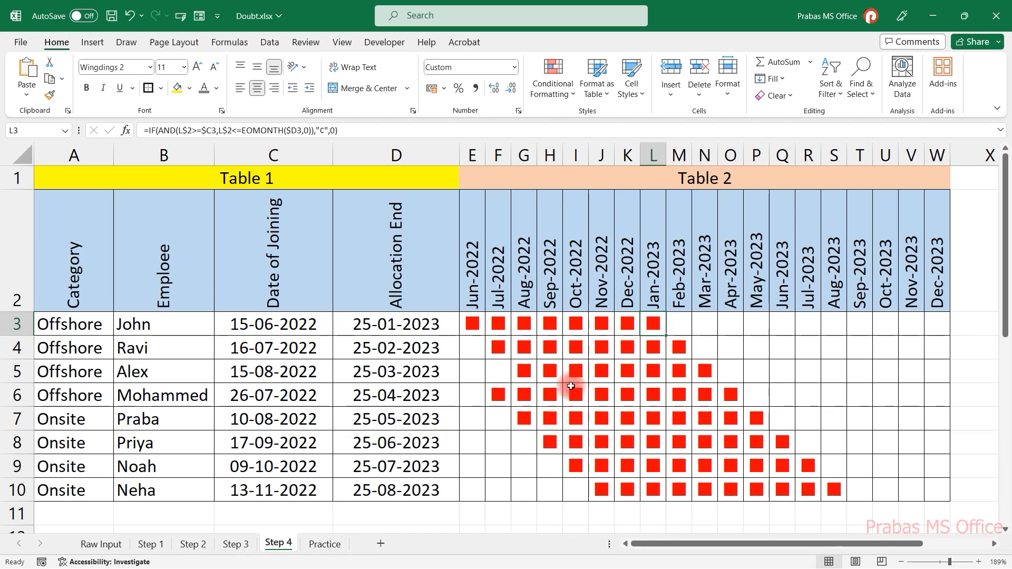
# On the Practice sheet, examine the first employee's dates and the full dates behind the Table 2 month headers (E2:W2).
pyautogui.click(324, 547)
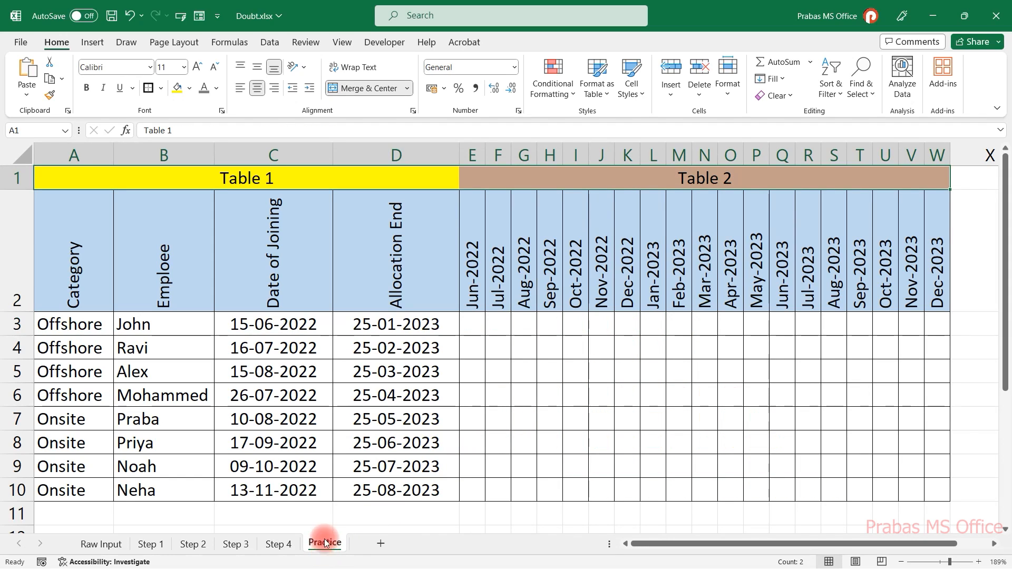
pyautogui.click(456, 331)
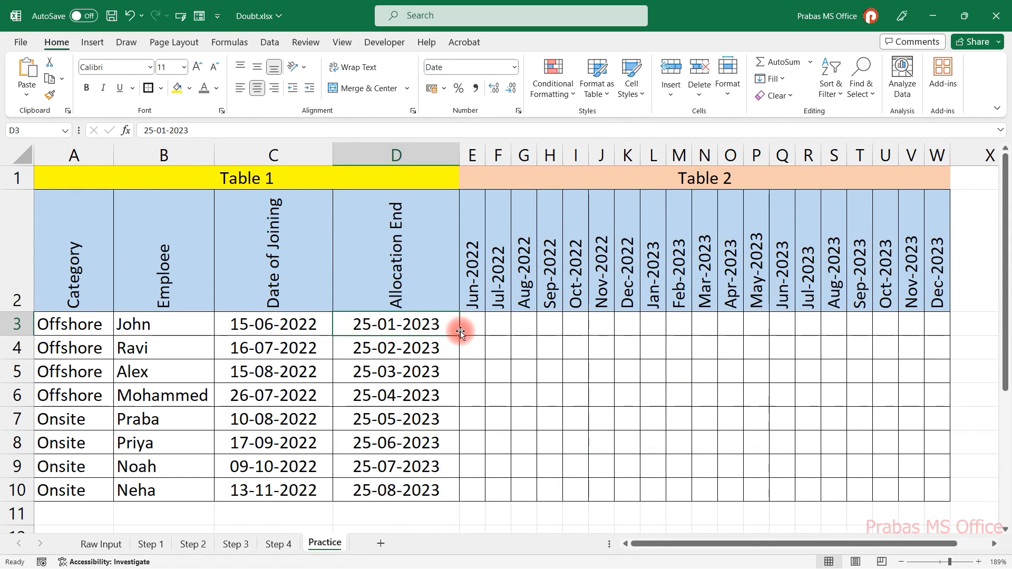
pyautogui.click(319, 324)
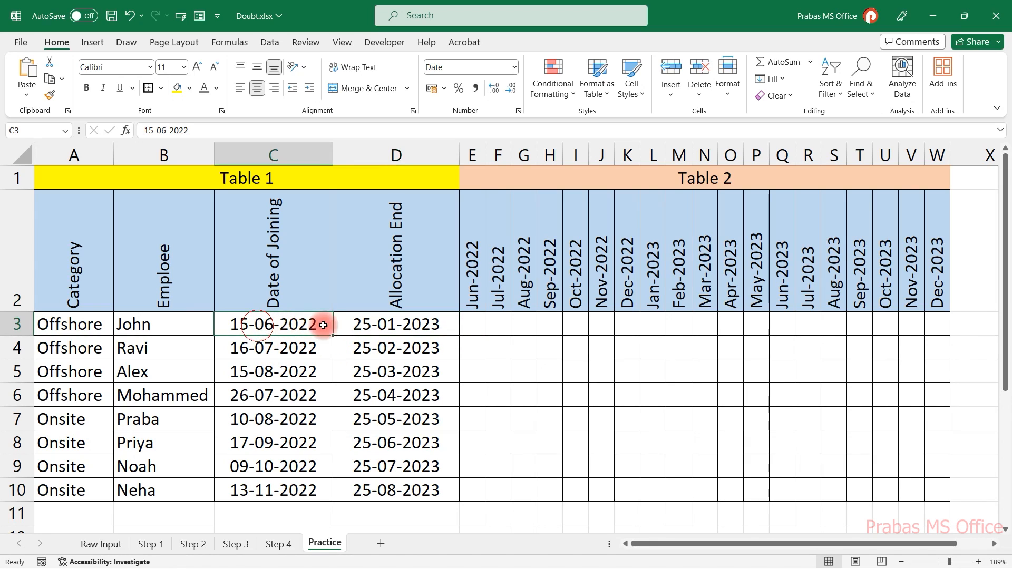
pyautogui.click(347, 326)
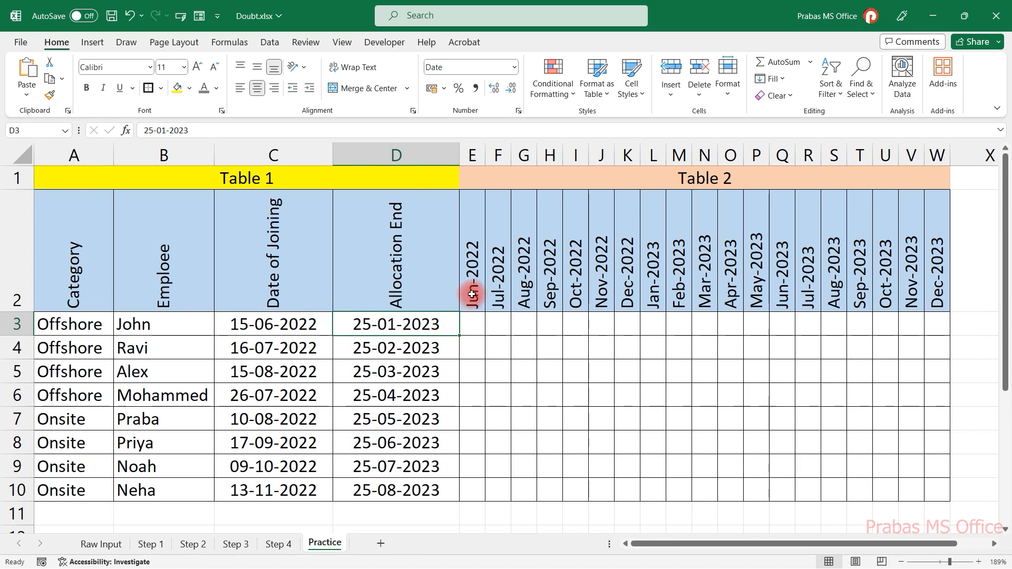
pyautogui.click(472, 275)
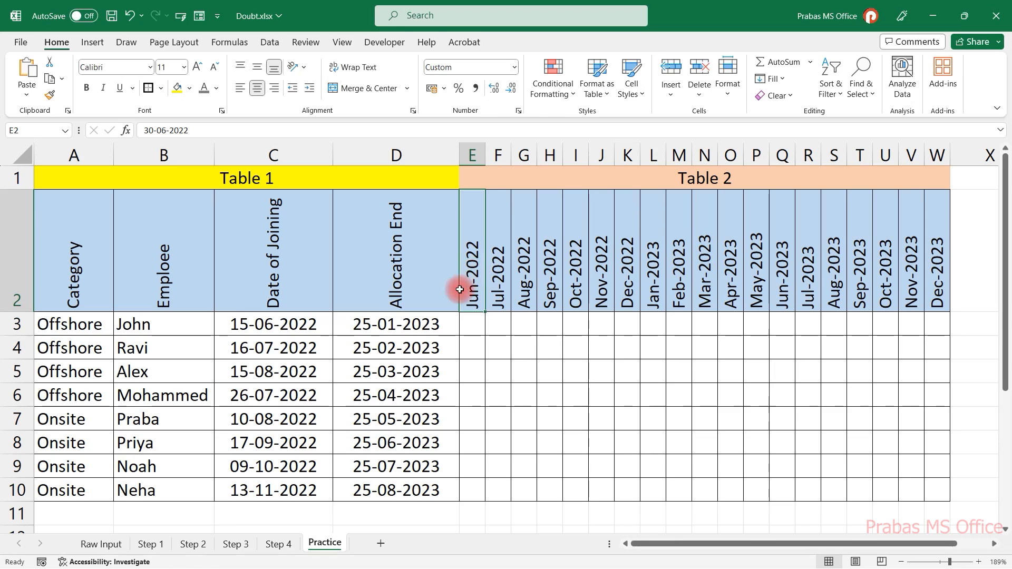
pyautogui.click(476, 326)
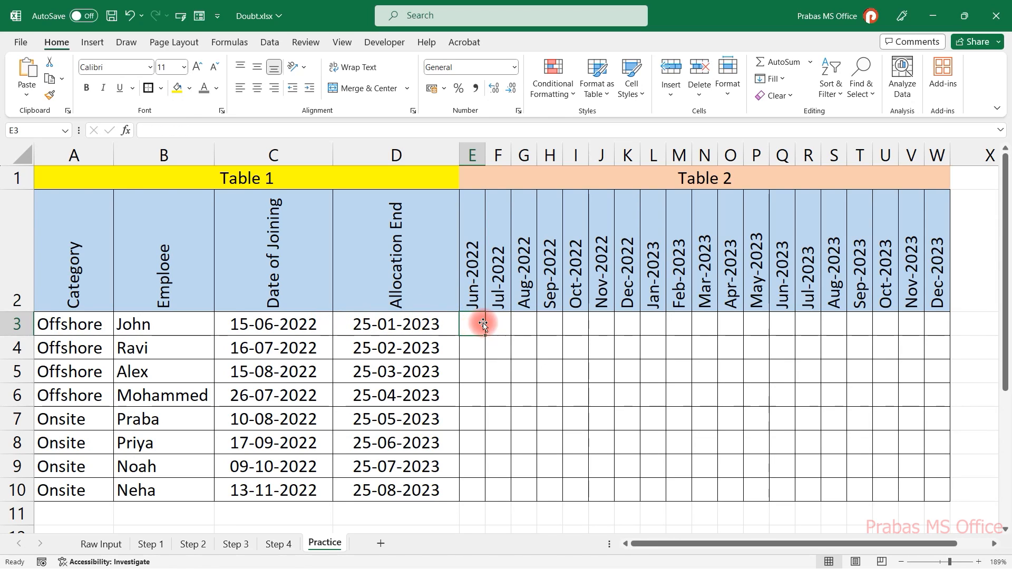
pyautogui.click(471, 289)
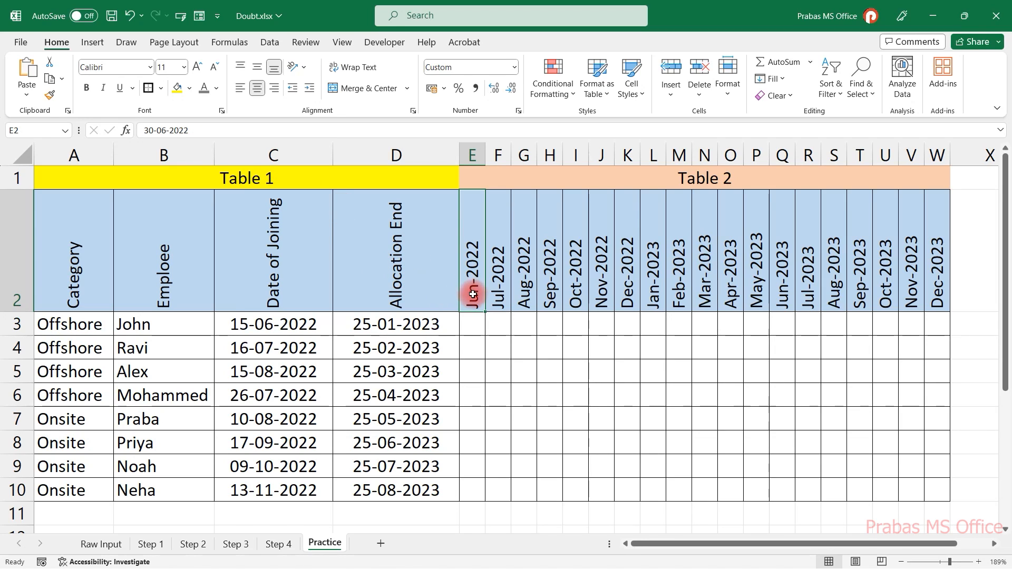
pyautogui.doubleClick(156, 129)
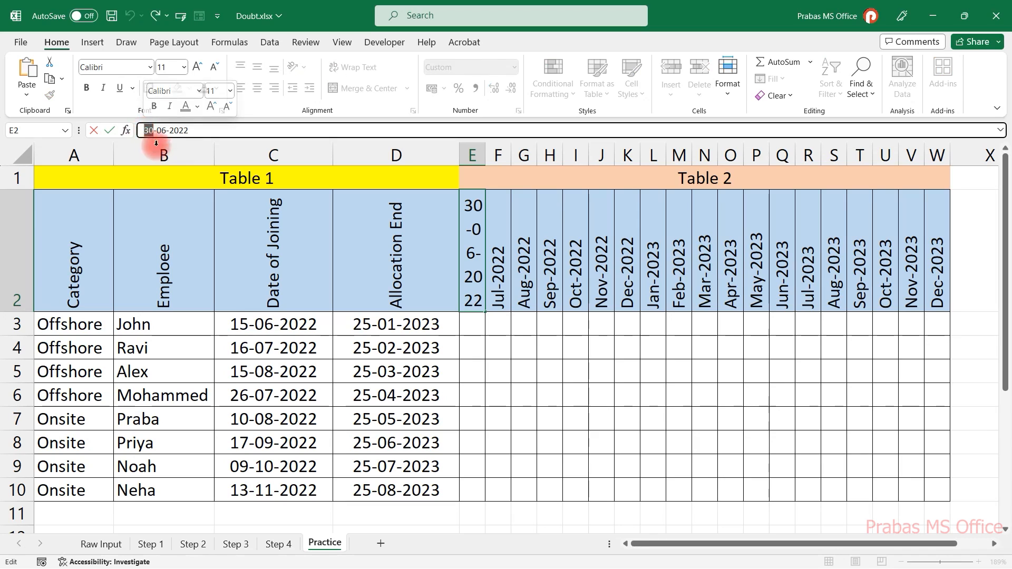
pyautogui.press('Escape')
pyautogui.moveTo(501, 279); pyautogui.dragTo(906, 285)
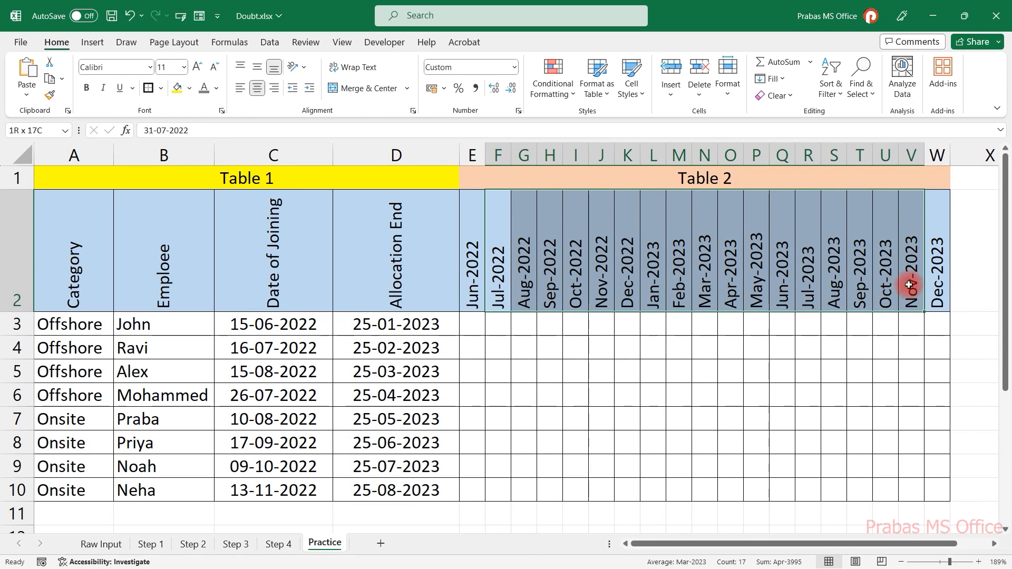
pyautogui.click(740, 294)
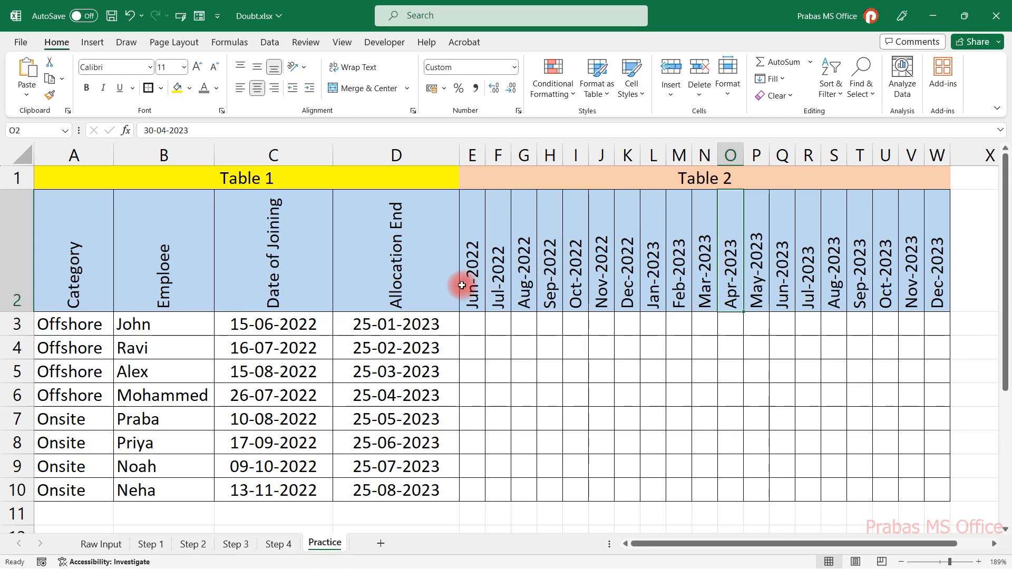
pyautogui.moveTo(462, 285); pyautogui.dragTo(928, 303)
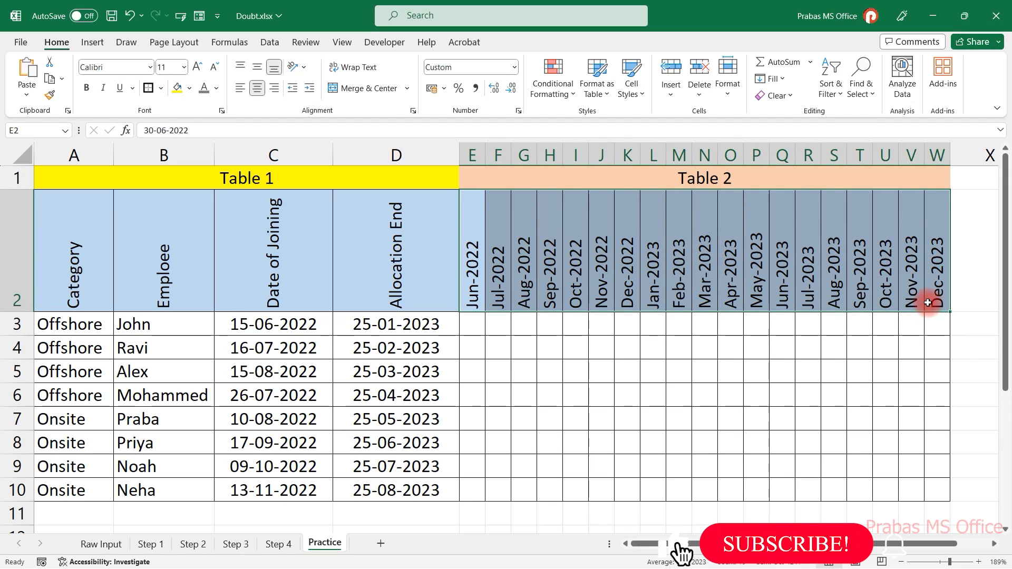
# Compare the first employee's Date of Joining and Allocation End with the Jun-2022 header above cell E3.
pyautogui.moveTo(324, 324); pyautogui.dragTo(455, 335)
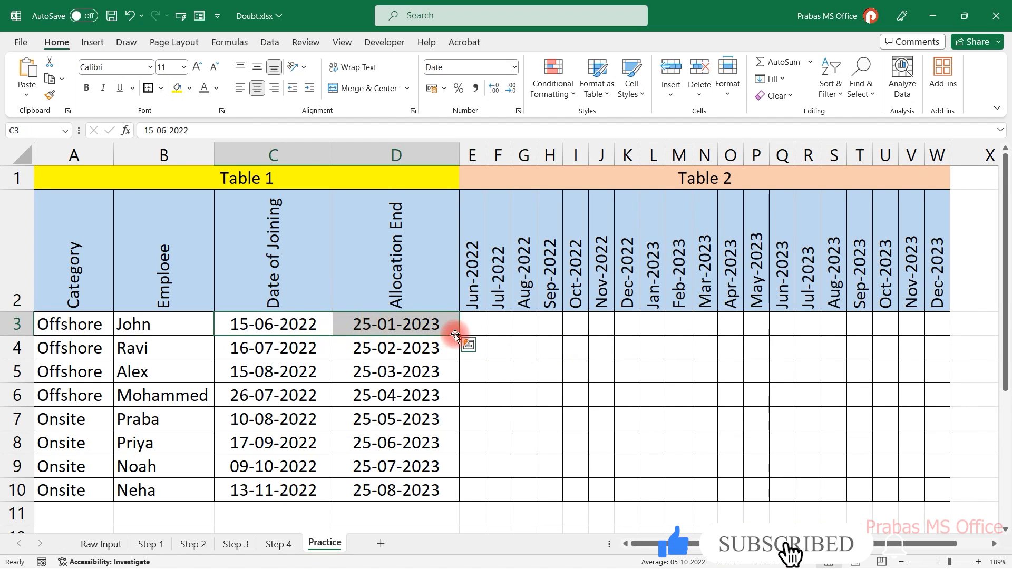
pyautogui.click(475, 326)
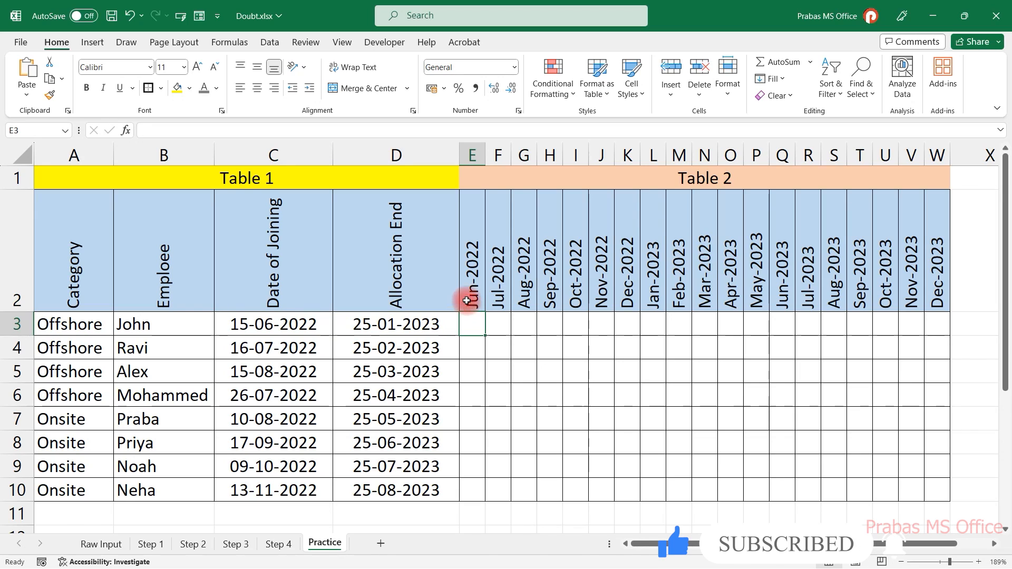
pyautogui.moveTo(469, 261); pyautogui.dragTo(470, 321)
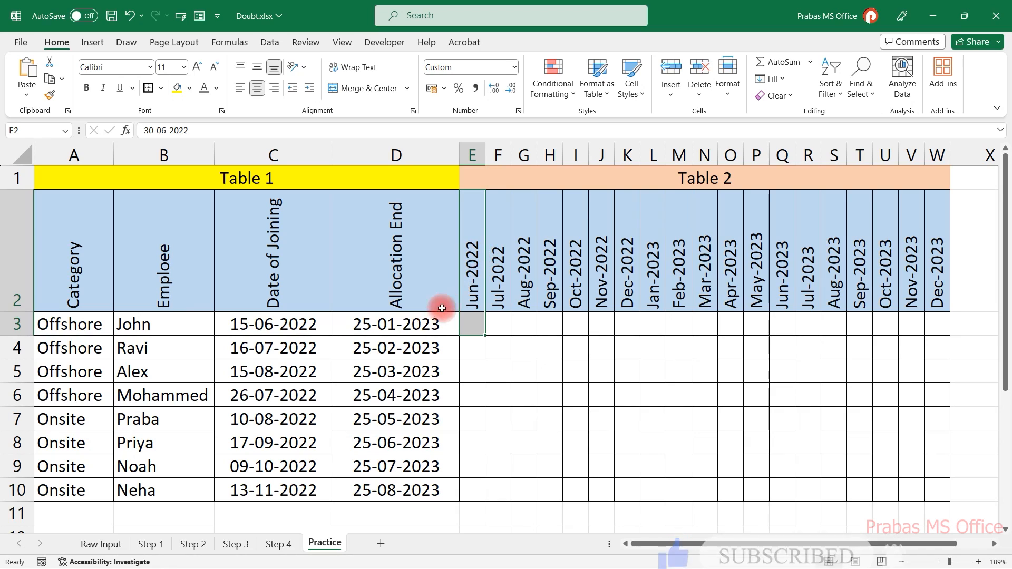
pyautogui.moveTo(379, 324); pyautogui.dragTo(332, 325)
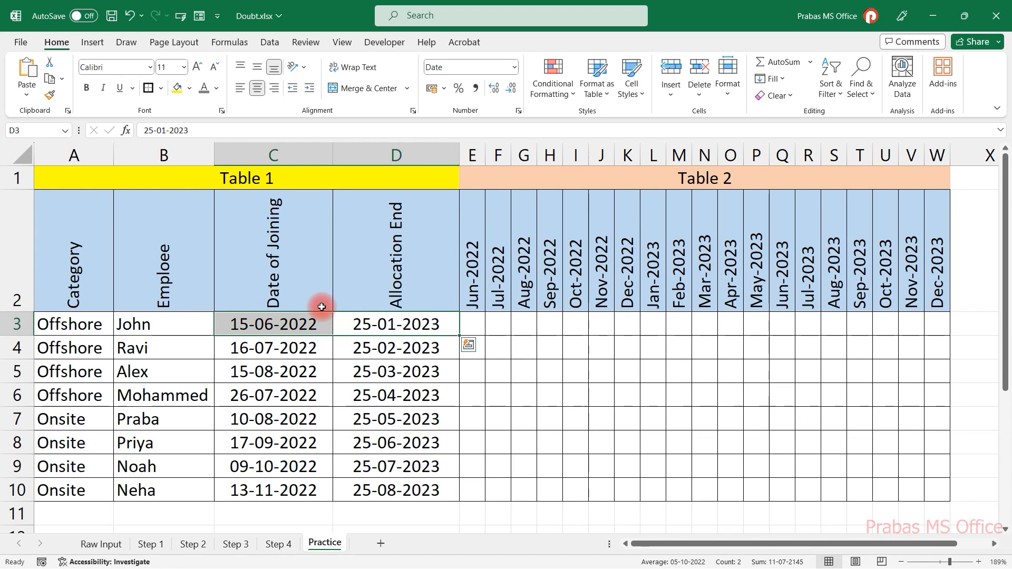
pyautogui.click(473, 289)
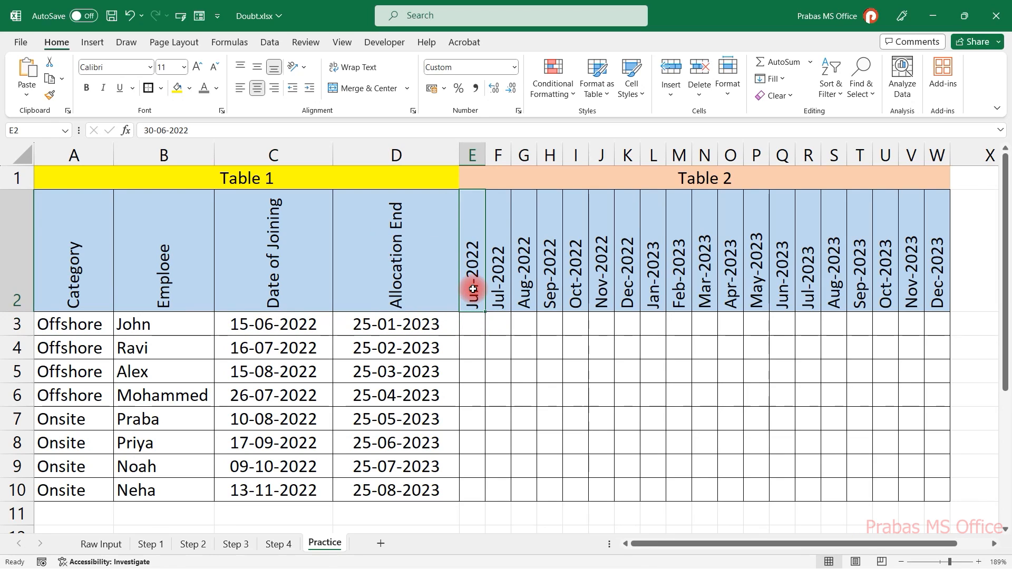
pyautogui.click(268, 323)
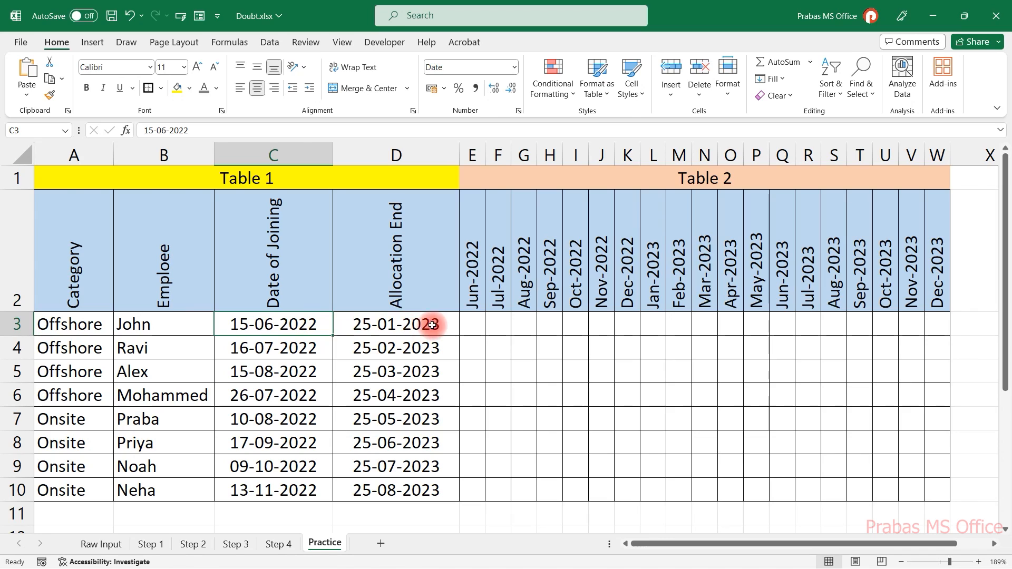
pyautogui.click(471, 322)
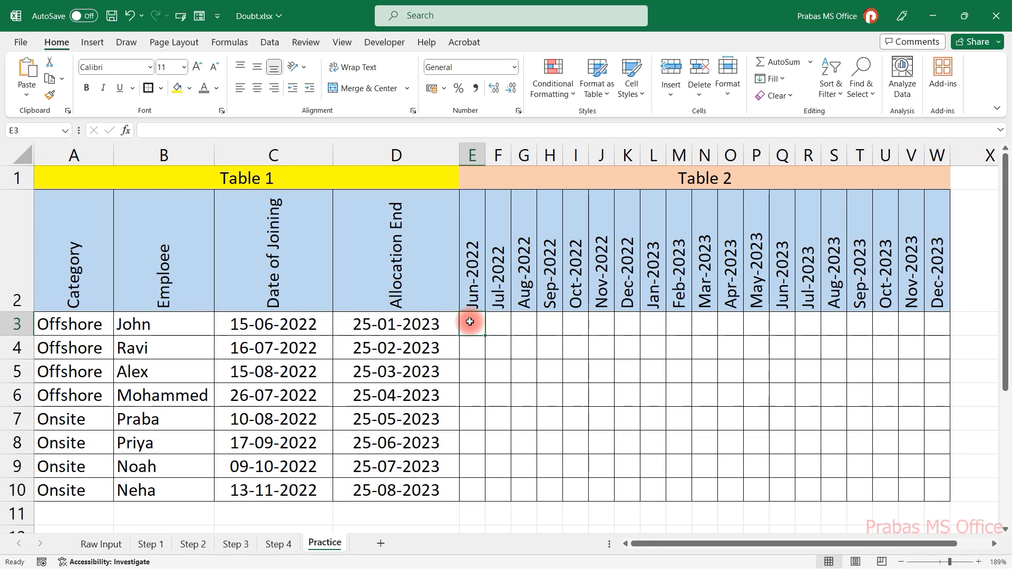
pyautogui.click(466, 277)
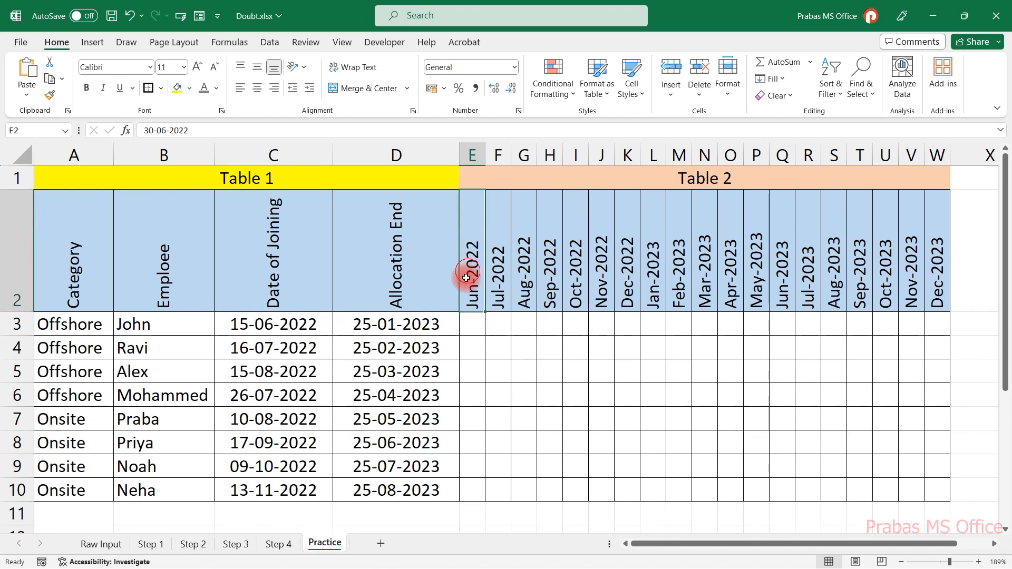
pyautogui.click(409, 327)
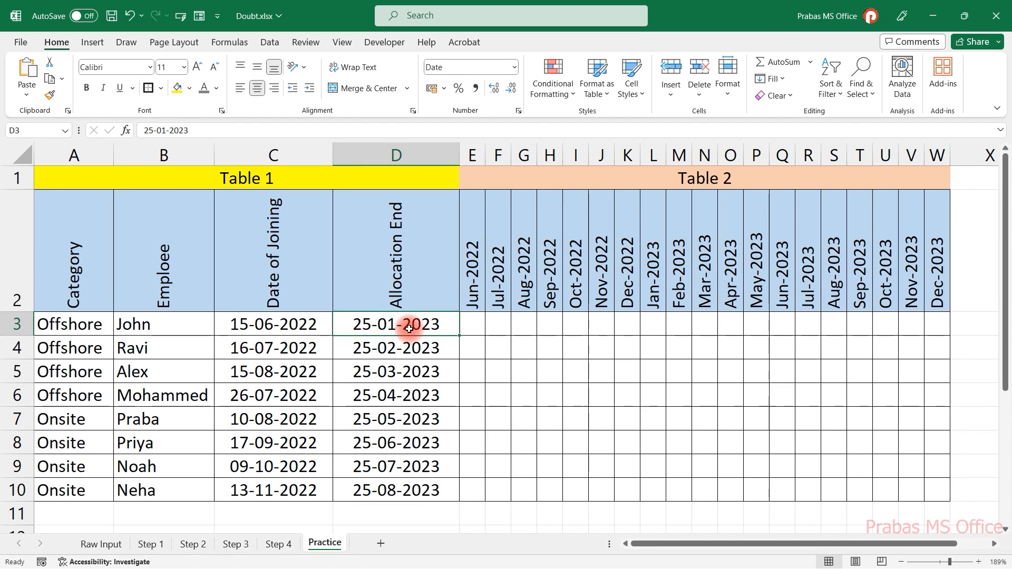
pyautogui.moveTo(329, 324); pyautogui.dragTo(352, 322)
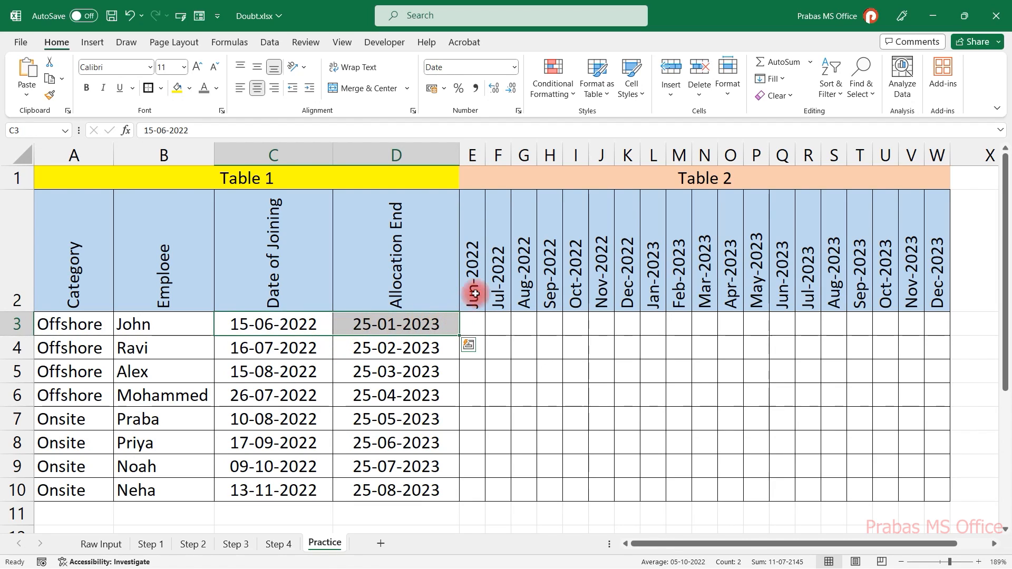
pyautogui.click(478, 319)
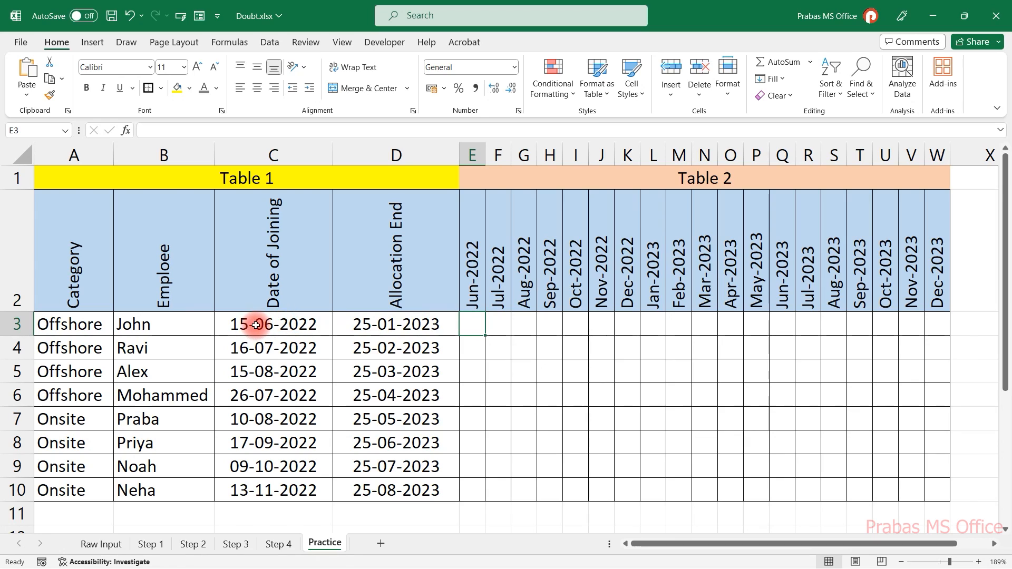
pyautogui.click(471, 295)
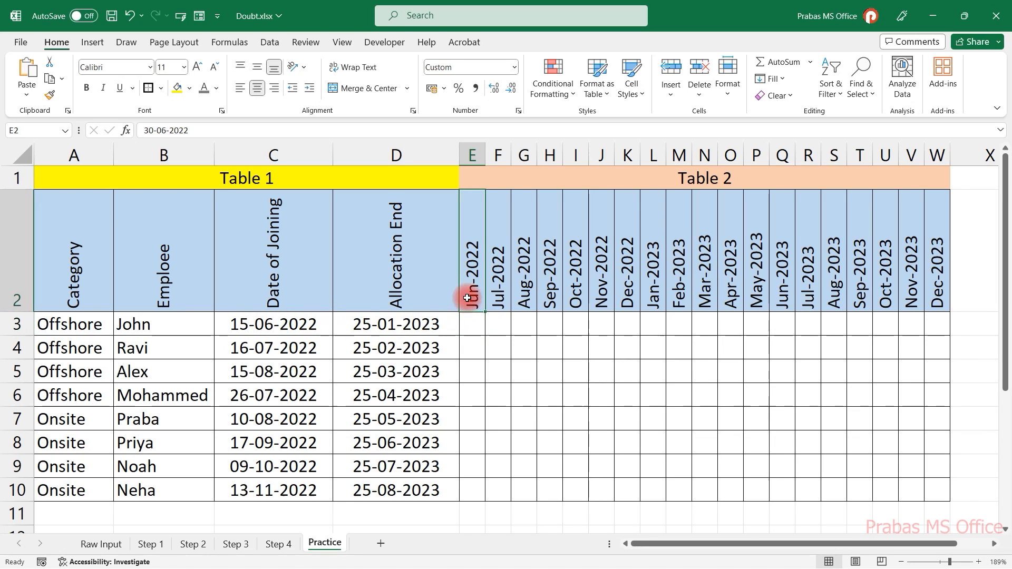
# Enter 1 in cell E3 and fill it across the first employee's row through Jan-2023 (E3:L3).
pyautogui.click(470, 329)
pyautogui.write('1')
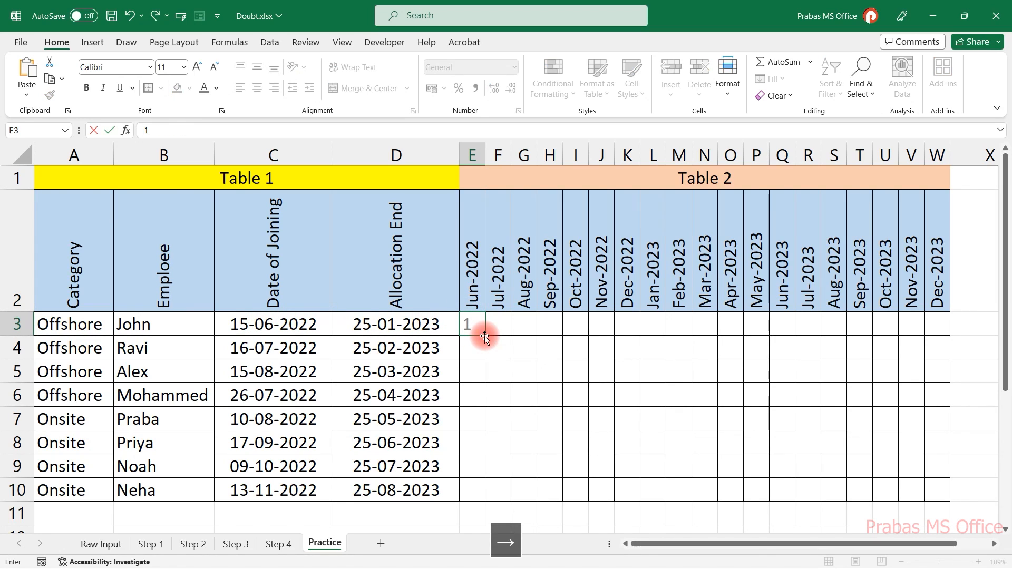
pyautogui.press('Tab')
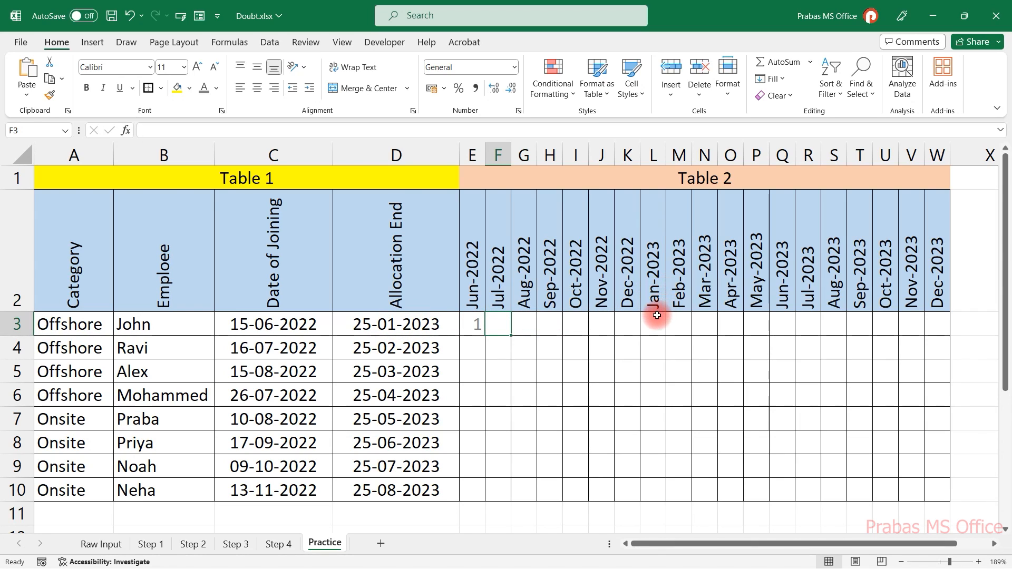
pyautogui.moveTo(648, 323); pyautogui.dragTo(463, 323)
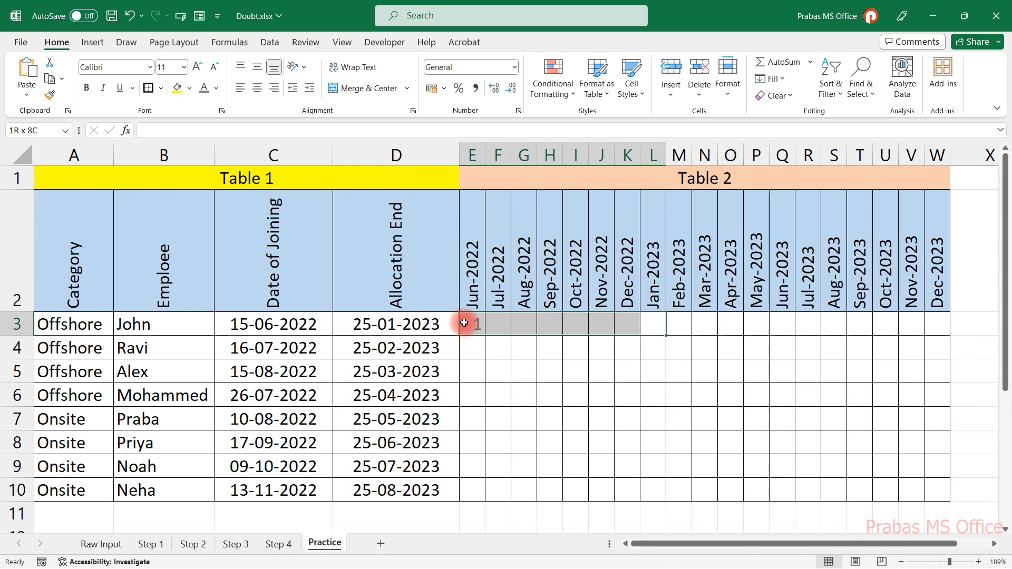
pyautogui.hotkey('ctrl', 'r')
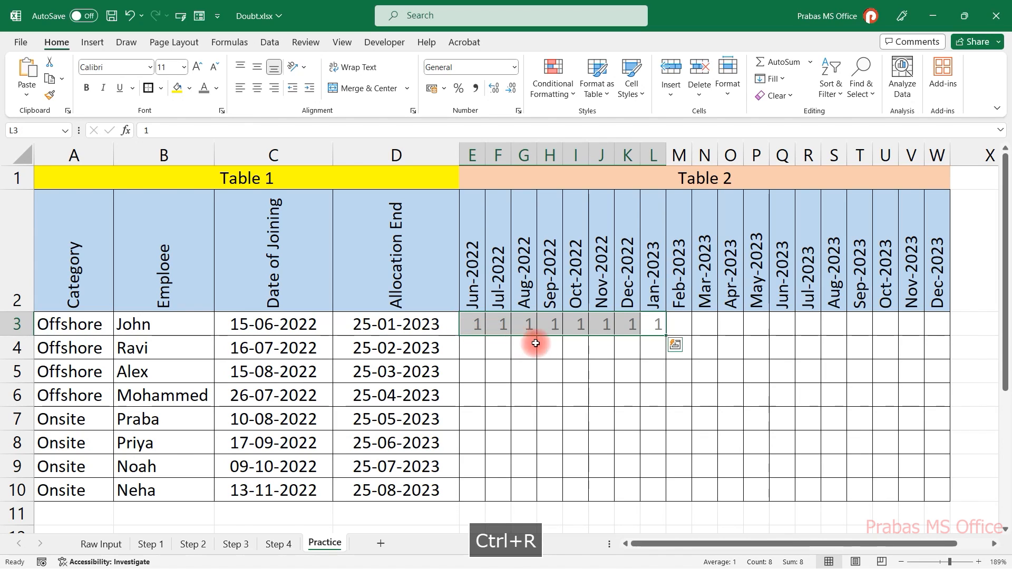
# Clear the contents of the Table 2 grid E3:W10.
pyautogui.moveTo(481, 318); pyautogui.dragTo(944, 350)
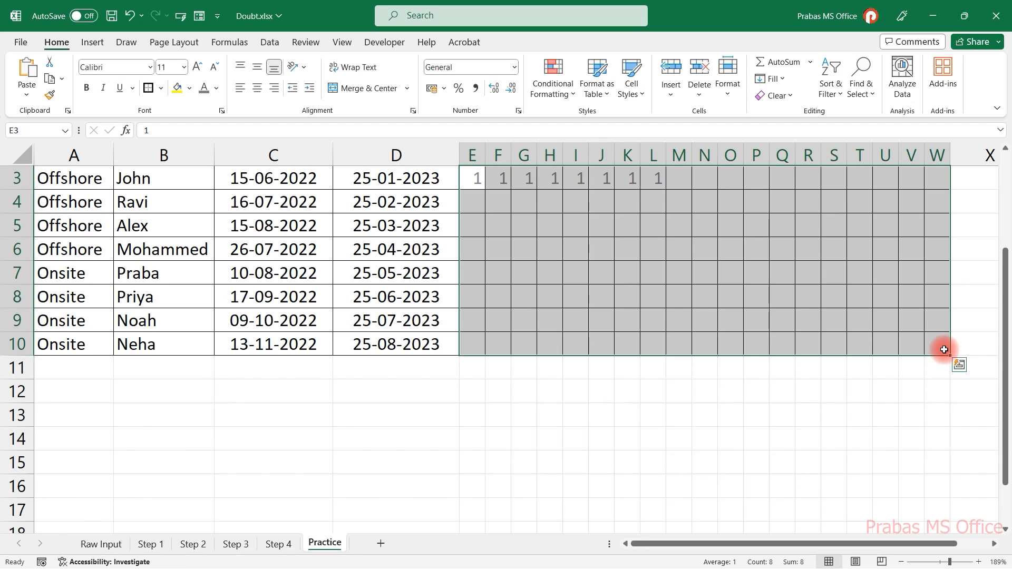
pyautogui.press('Delete')
pyautogui.scroll(1, 919, 361)
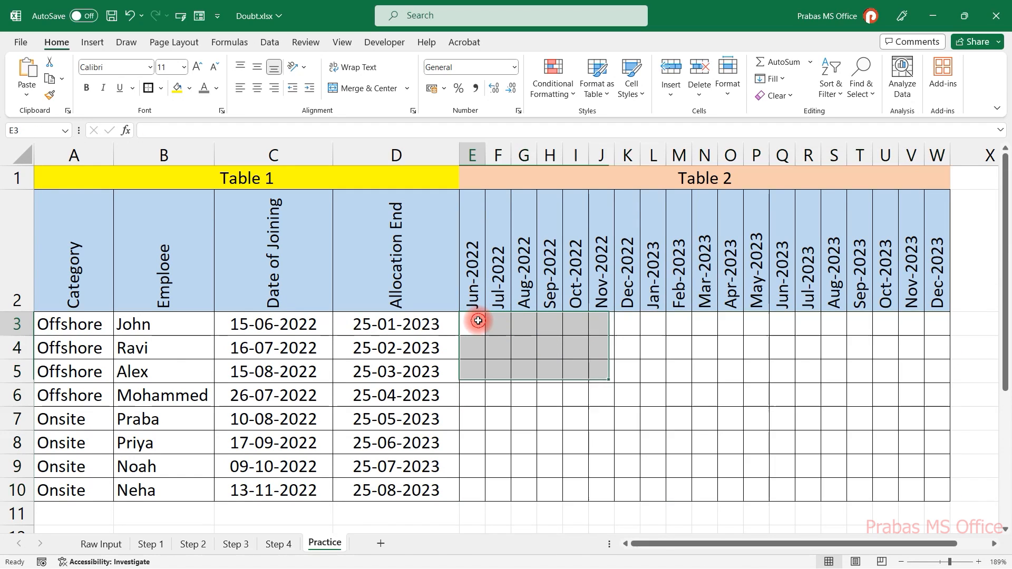
# Start a formula in E3 with IF and AND, using E2>=C3 as the first condition.
pyautogui.click(478, 321)
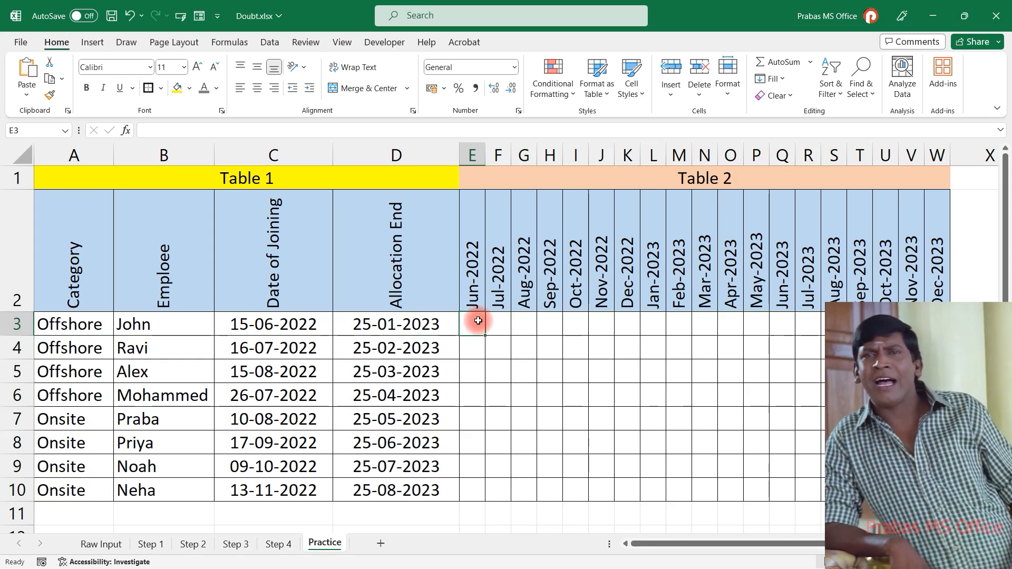
pyautogui.write('=if')
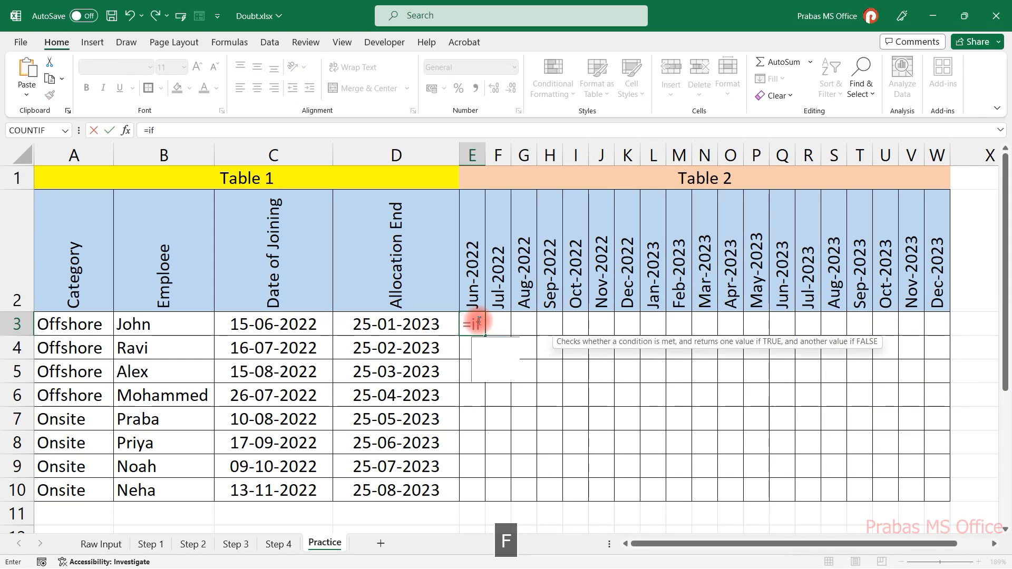
pyautogui.press('Tab')
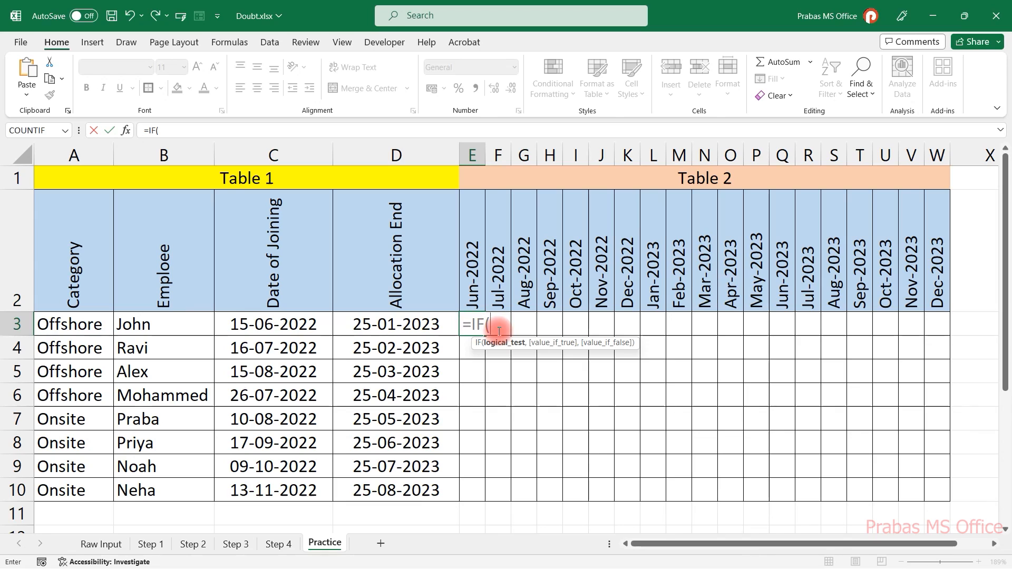
pyautogui.write('and(')
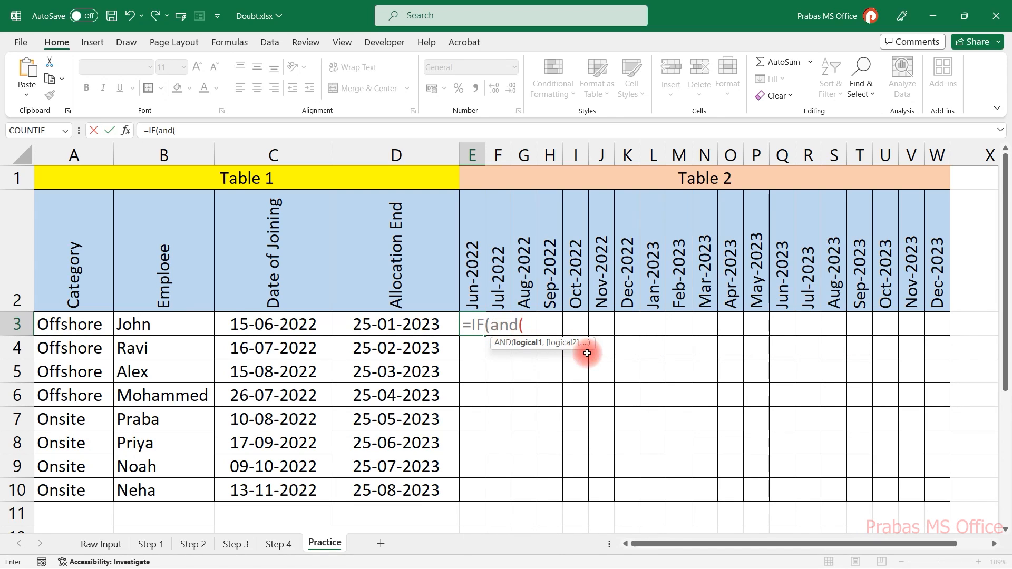
pyautogui.click(475, 274)
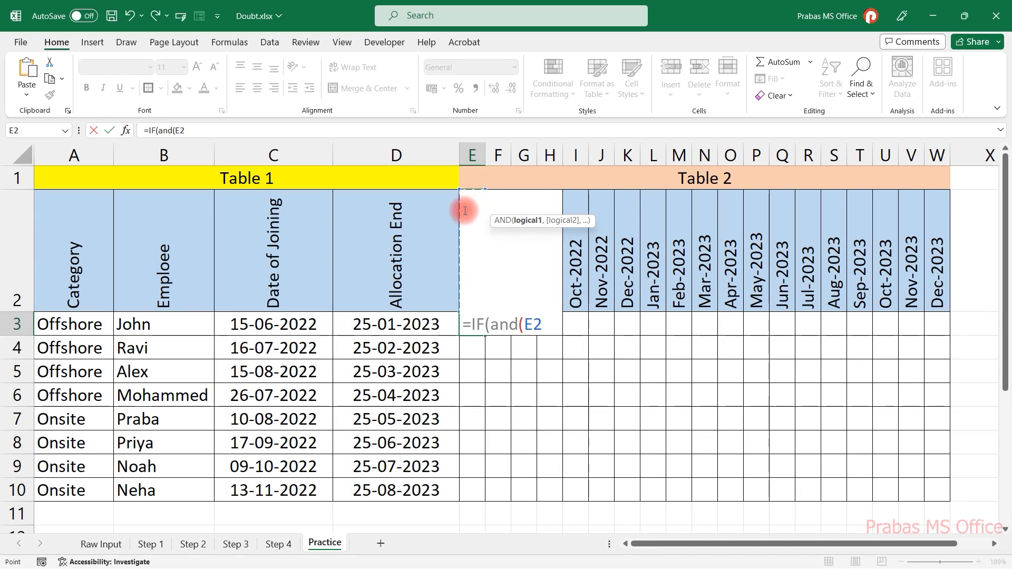
pyautogui.write('>')
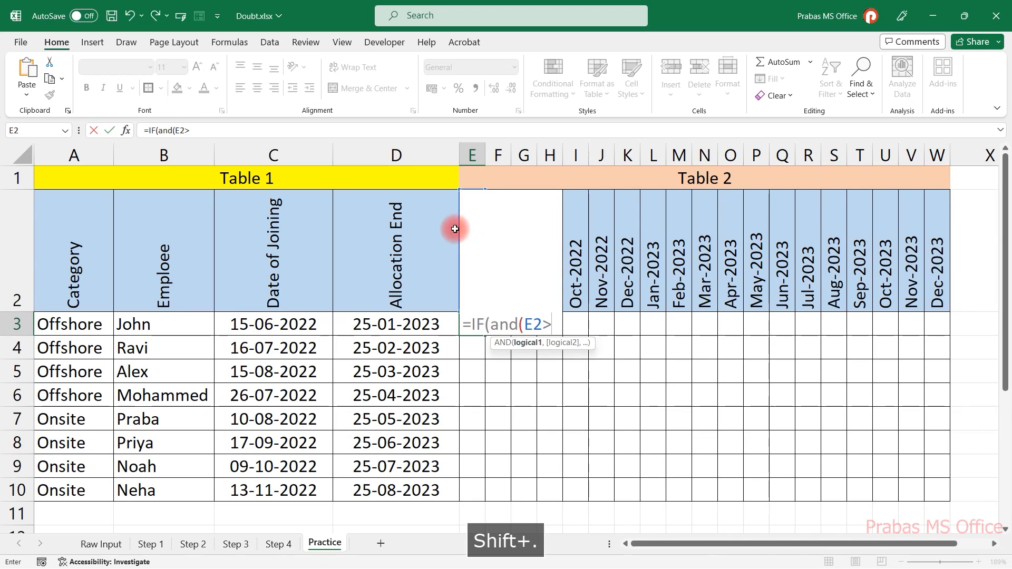
pyautogui.click(288, 323)
pyautogui.click(545, 326)
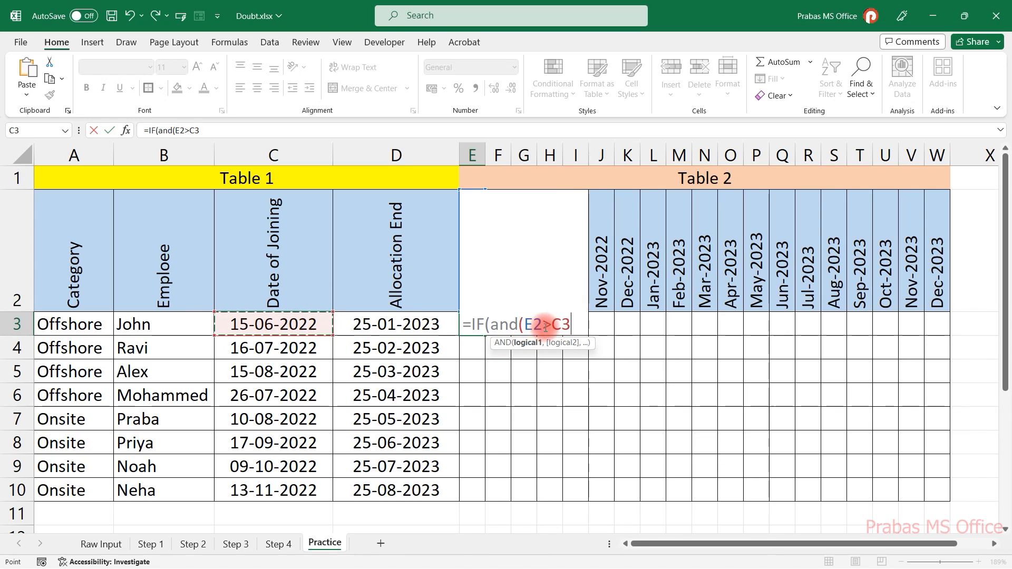
pyautogui.click(551, 327)
pyautogui.write('=')
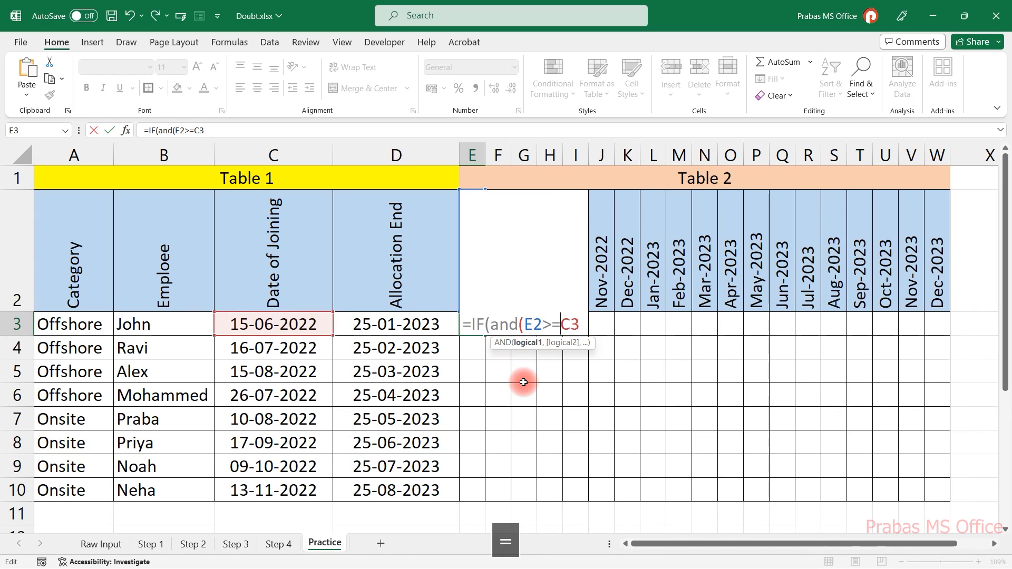
pyautogui.click(579, 326)
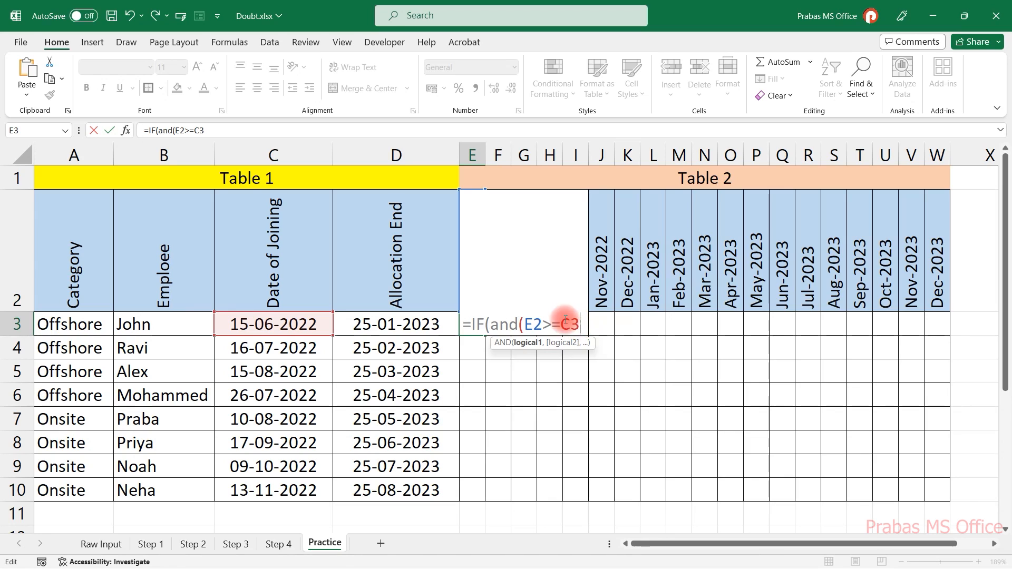
pyautogui.write(',')
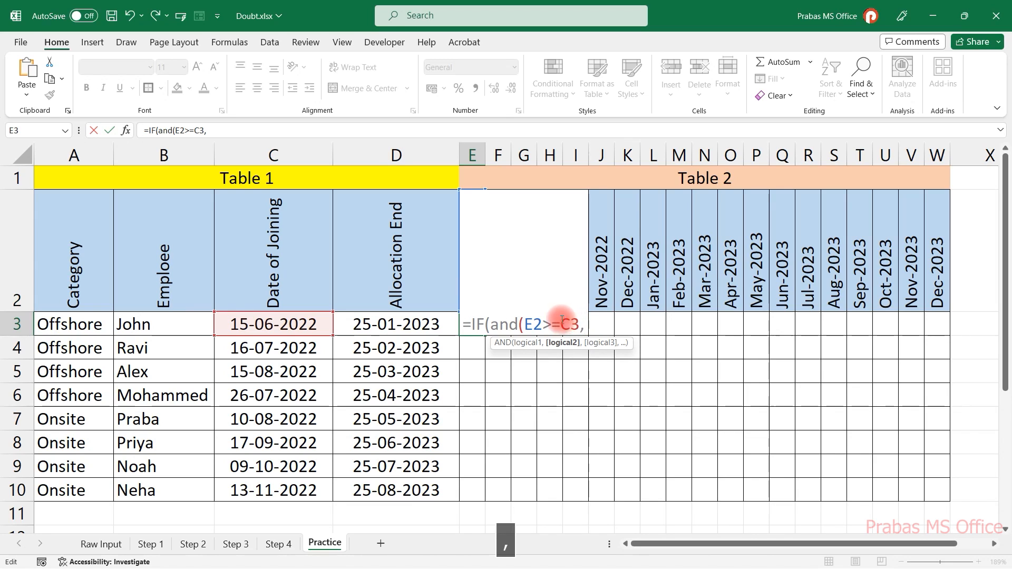
# Add E2<=D3 as the second AND condition in E3's formula and close the AND function.
pyautogui.click(456, 274)
pyautogui.press('Right')
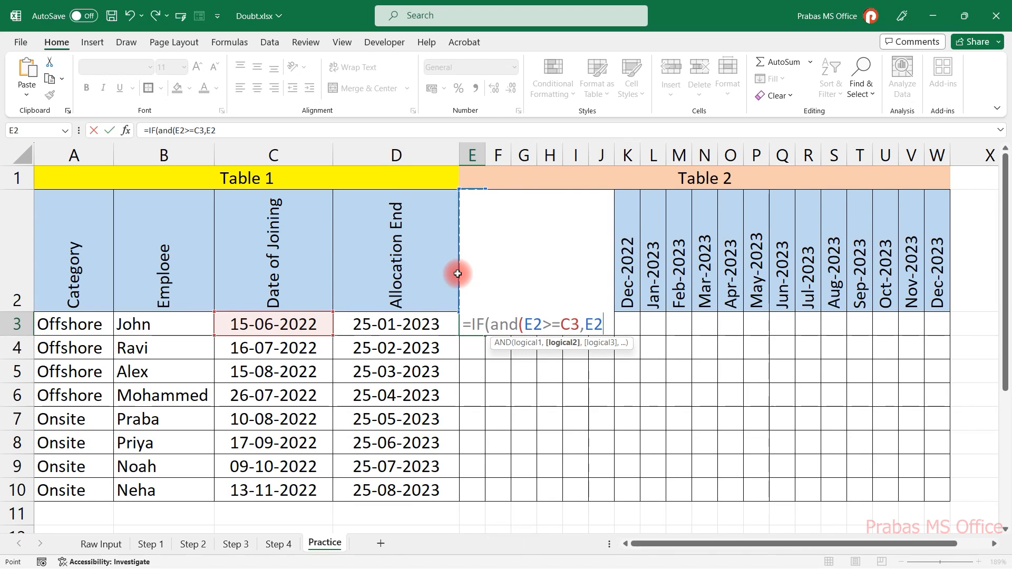
pyautogui.write('<')
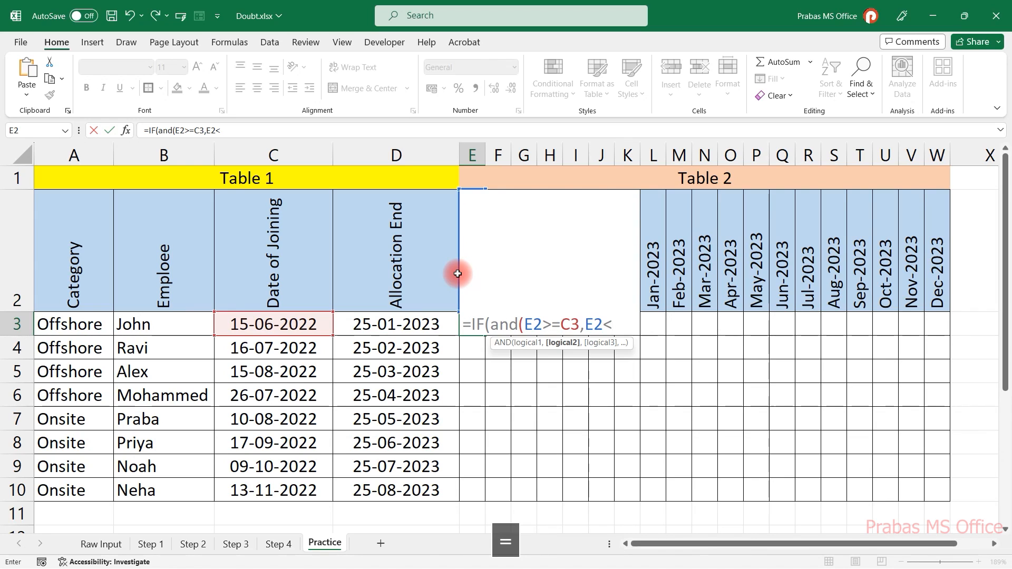
pyautogui.write('=')
pyautogui.click(436, 323)
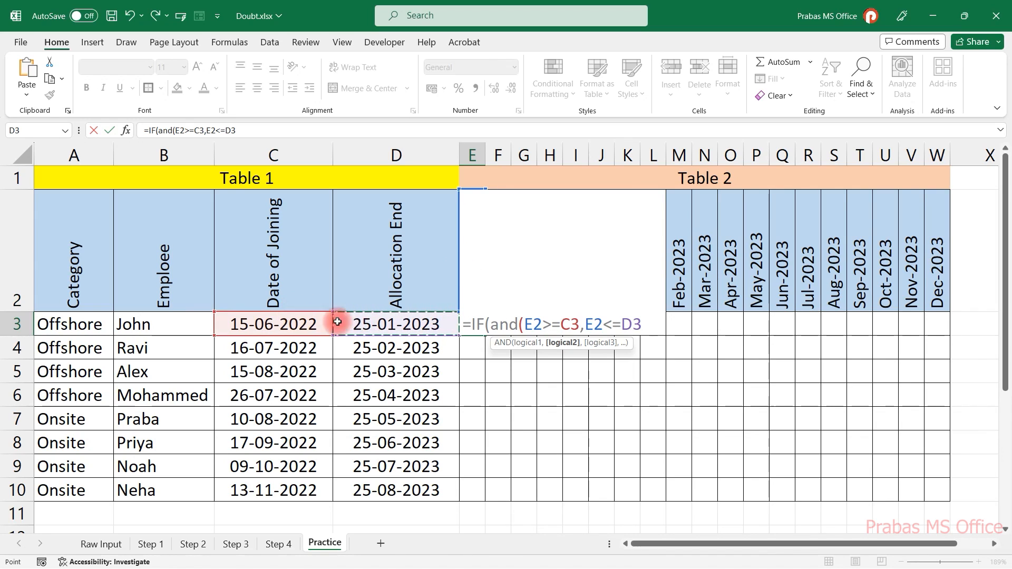
pyautogui.press('Return')
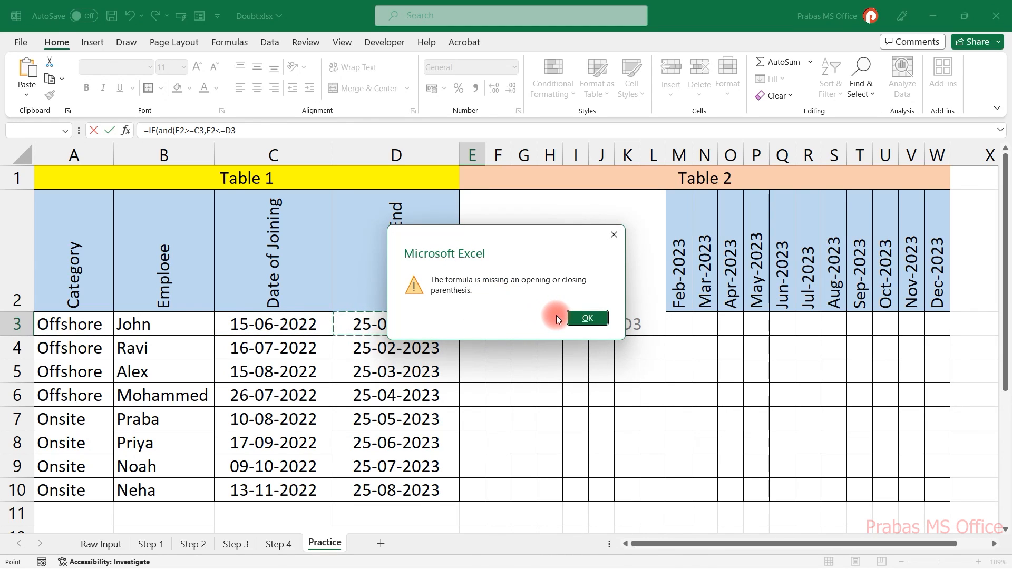
pyautogui.click(593, 318)
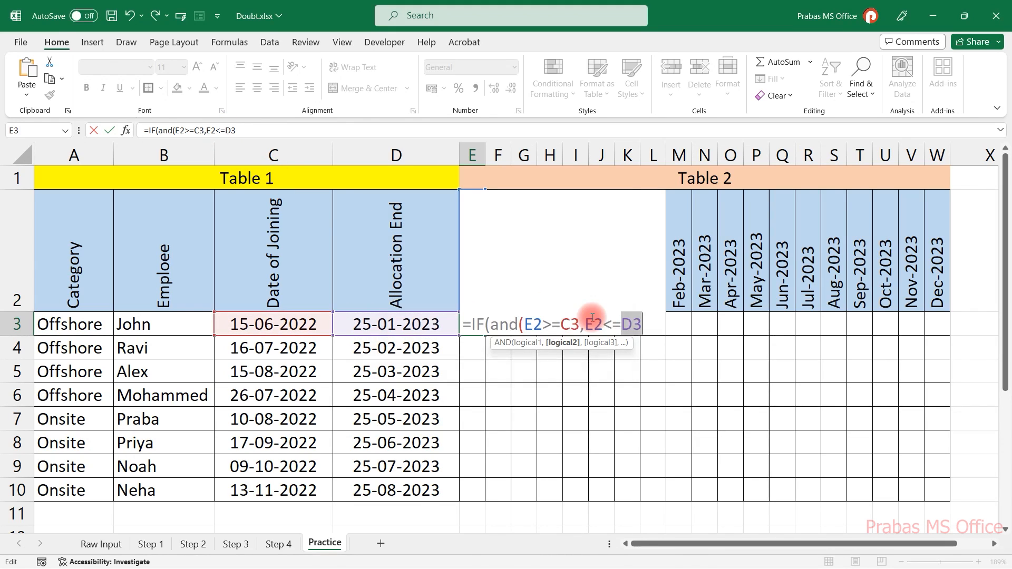
pyautogui.click(625, 323)
pyautogui.press('End')
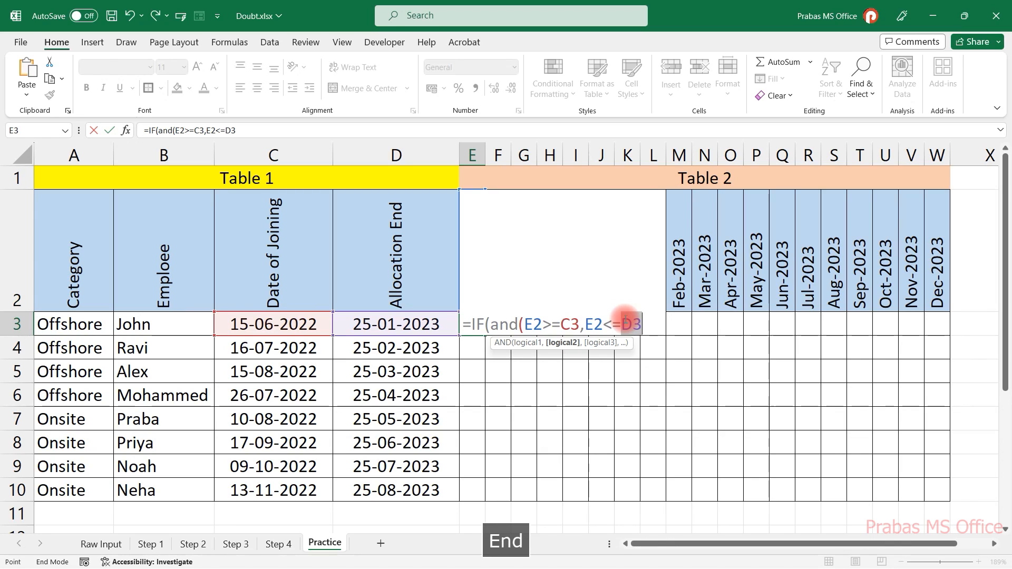
pyautogui.click(650, 331)
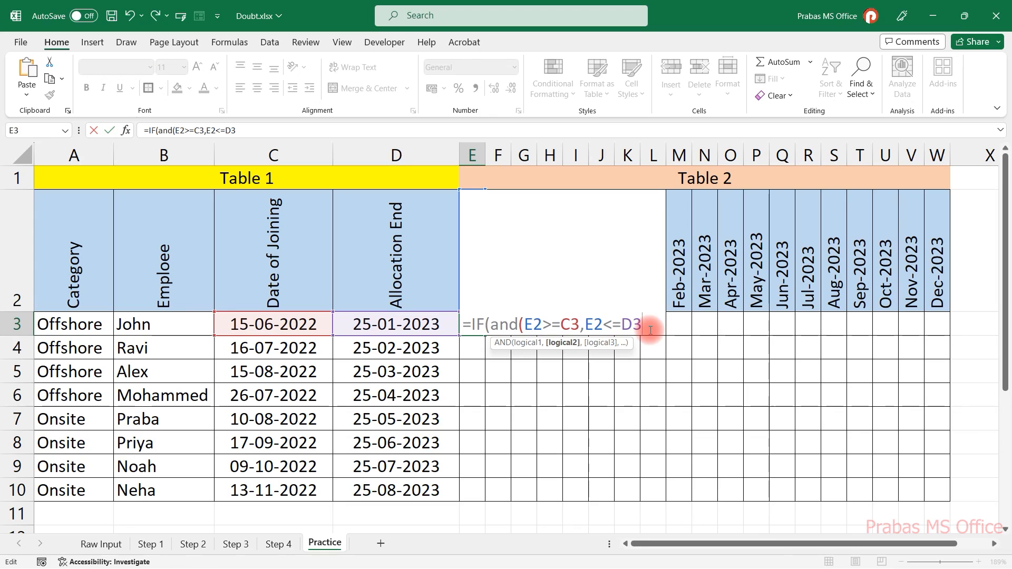
pyautogui.write(')')
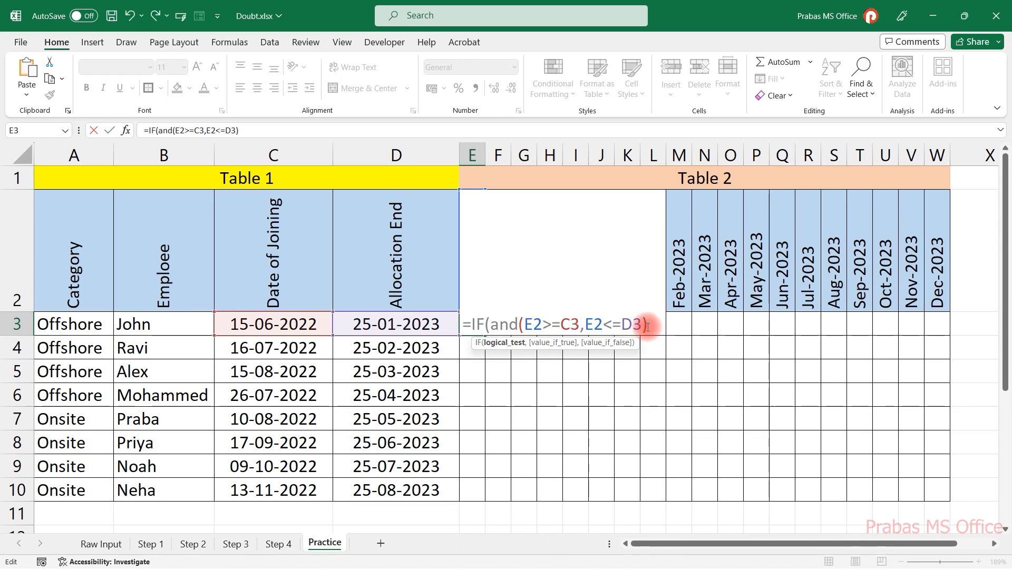
# Complete E3's formula so it returns 1 when both conditions are met and 0 otherwise, and commit it.
pyautogui.moveTo(524, 324); pyautogui.dragTo(638, 323)
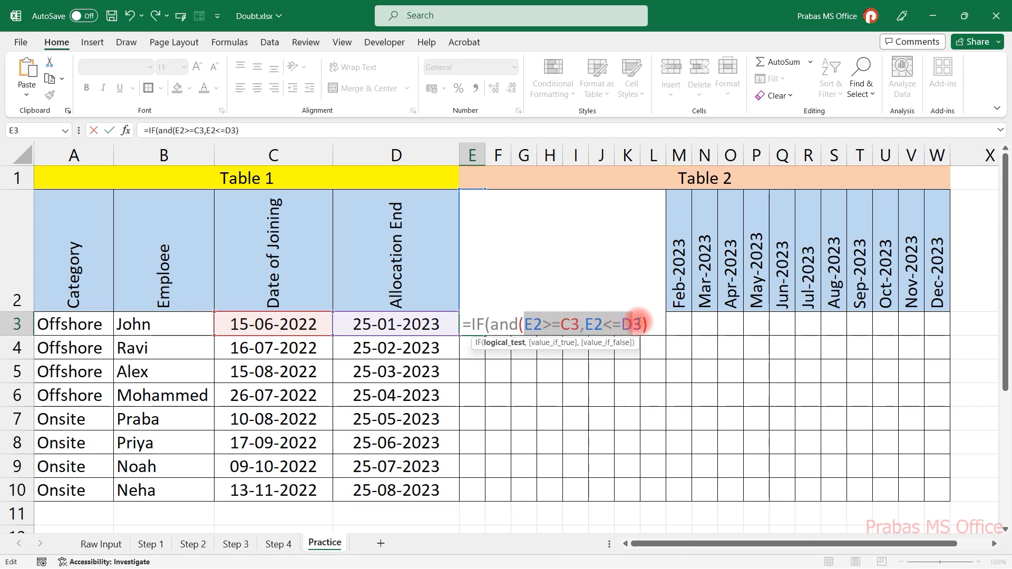
pyautogui.click(652, 327)
pyautogui.write(',')
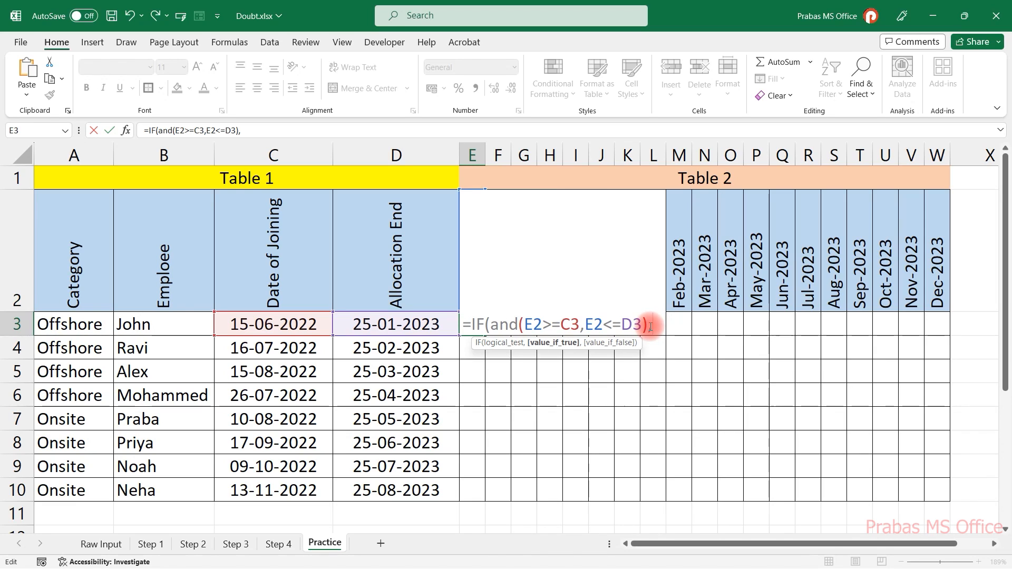
pyautogui.write('1,')
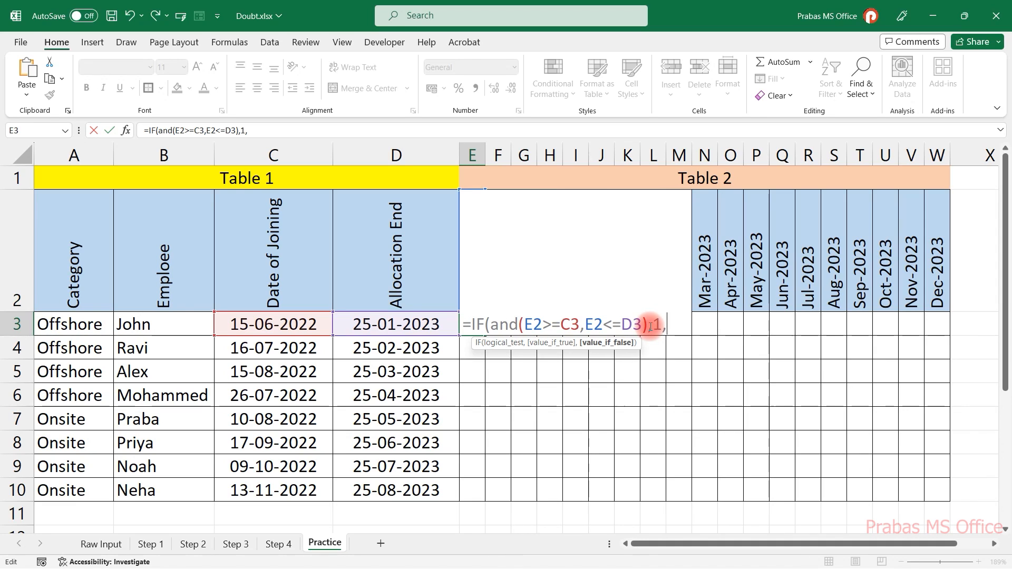
pyautogui.write('0)')
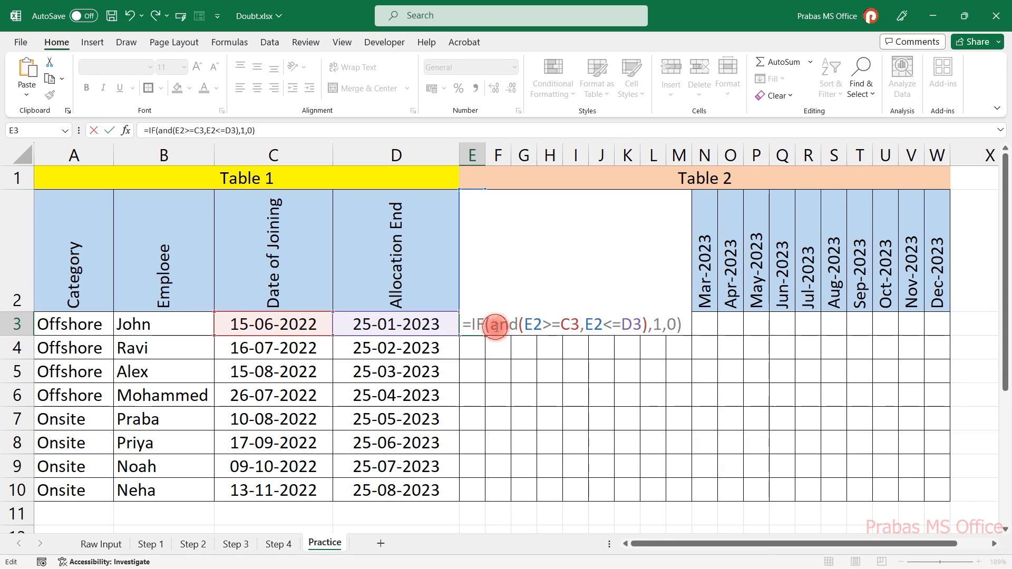
pyautogui.click(644, 331)
pyautogui.moveTo(649, 325); pyautogui.dragTo(494, 324)
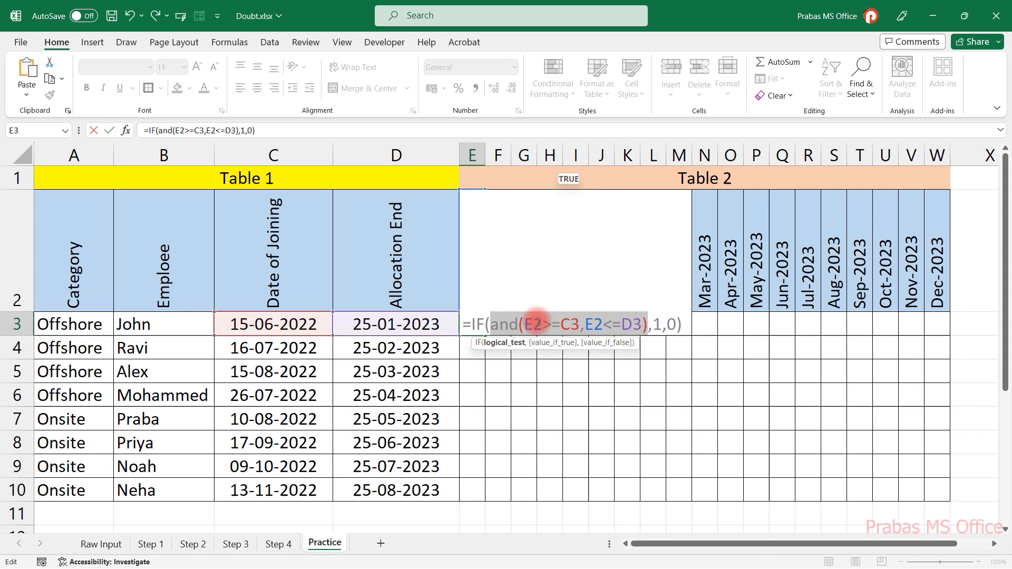
pyautogui.click(654, 324)
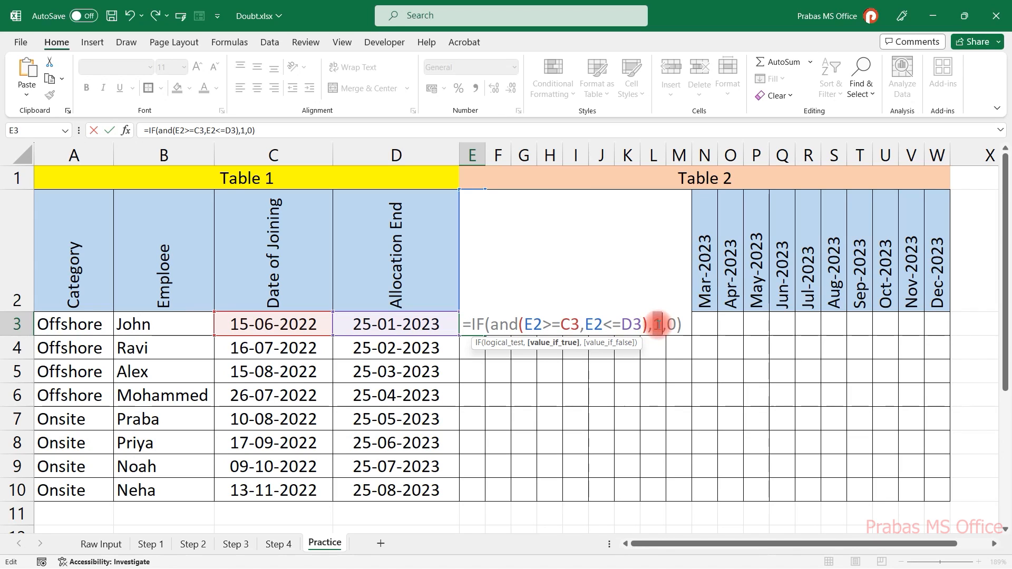
pyautogui.moveTo(648, 329); pyautogui.dragTo(520, 329)
pyautogui.click(659, 325)
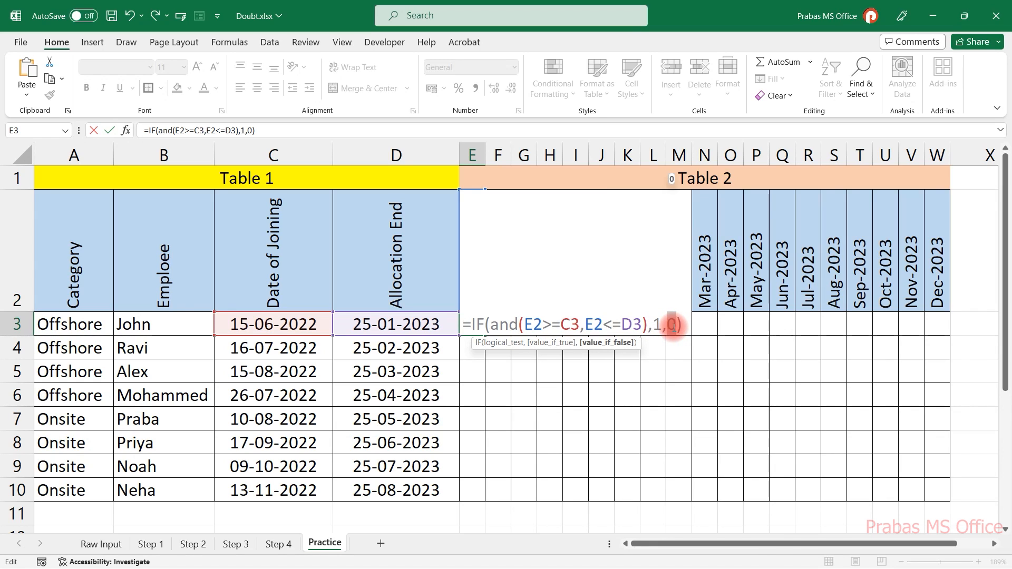
pyautogui.press('Return')
# Examine which header and date cells the IF/AND formula in E3 refers to.
pyautogui.click(480, 327)
pyautogui.doubleClick(483, 325)
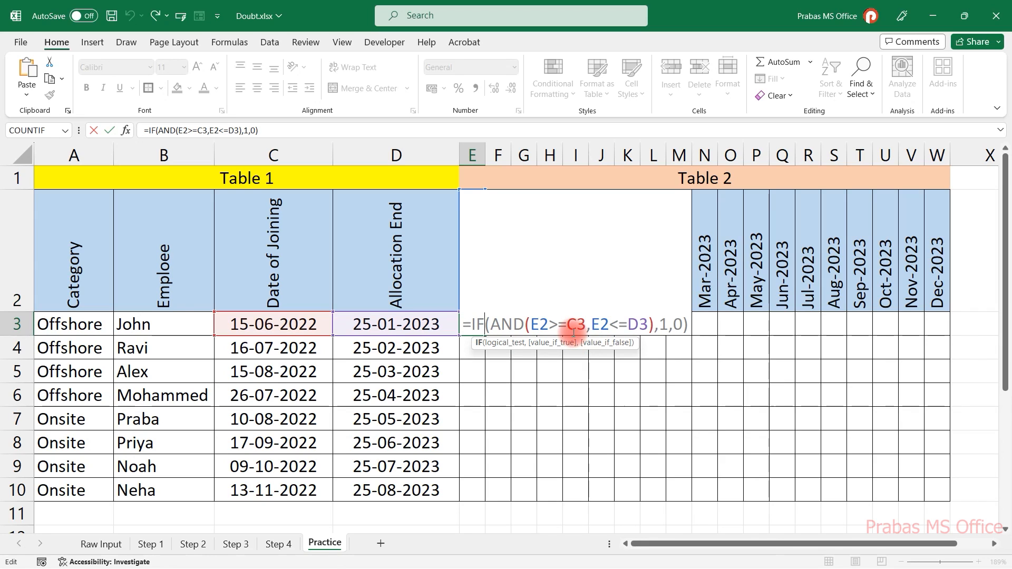
pyautogui.press('Escape')
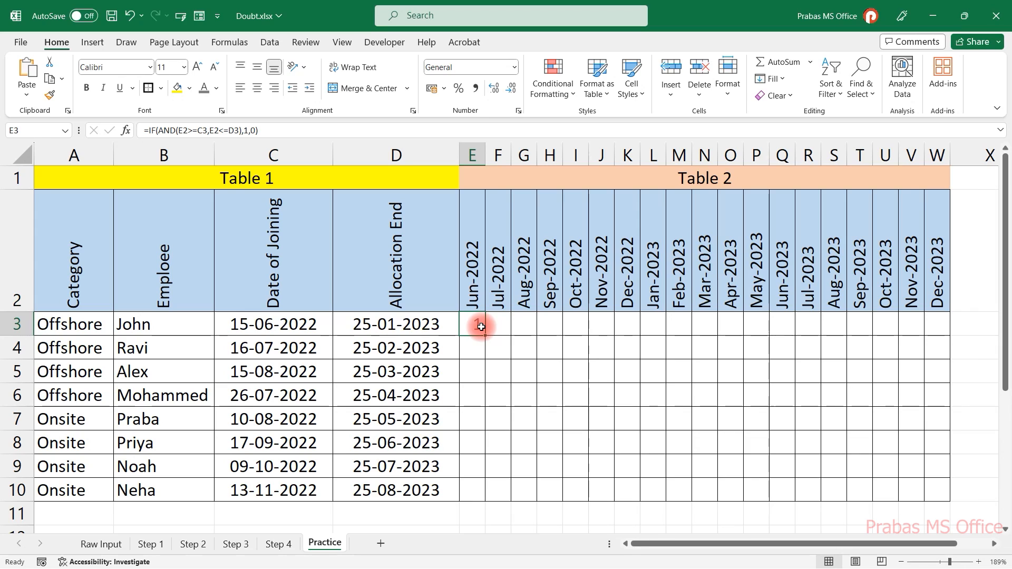
pyautogui.press('F2')
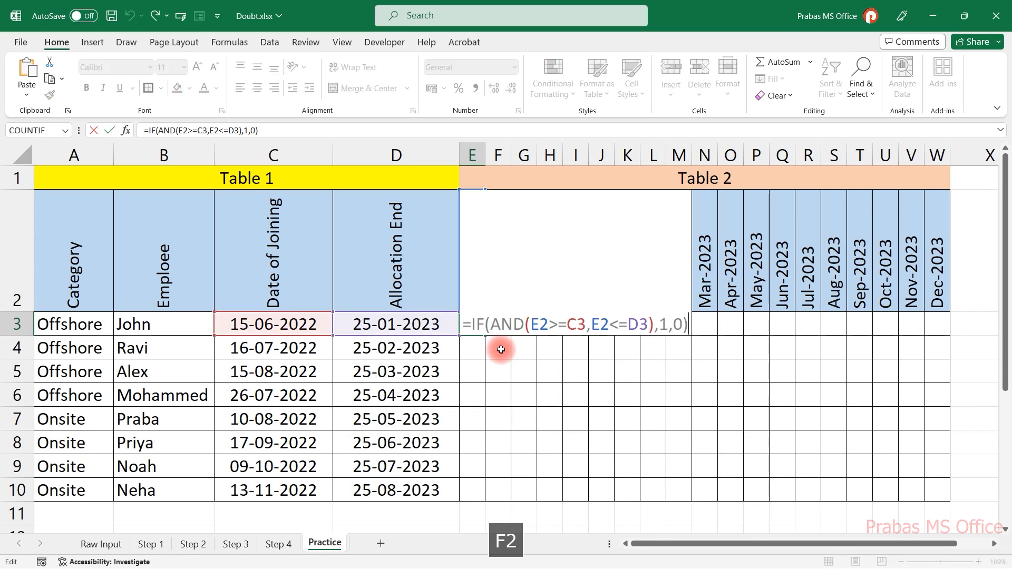
pyautogui.press('Escape')
pyautogui.press('F2')
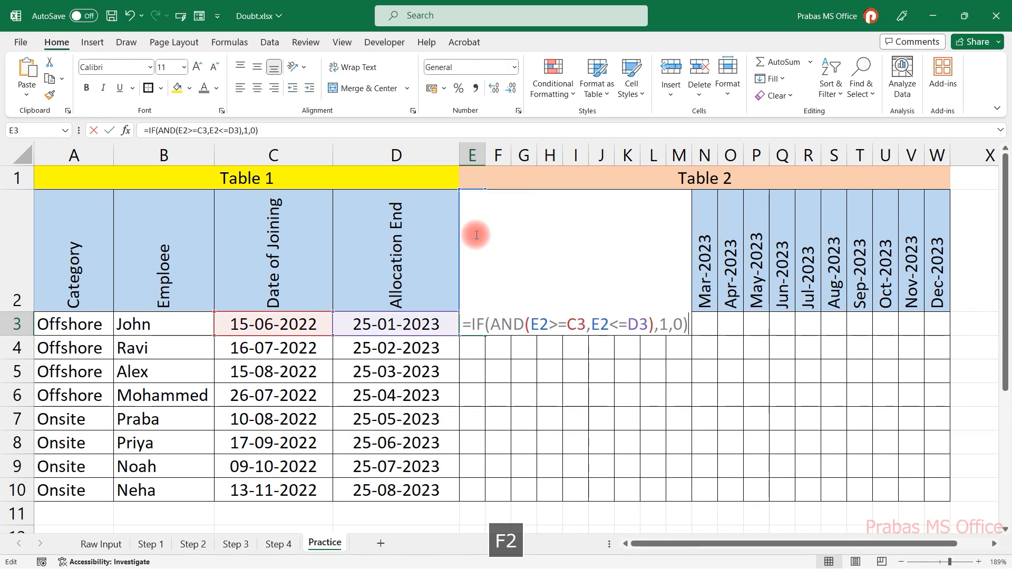
pyautogui.press('Escape')
pyautogui.press('F2')
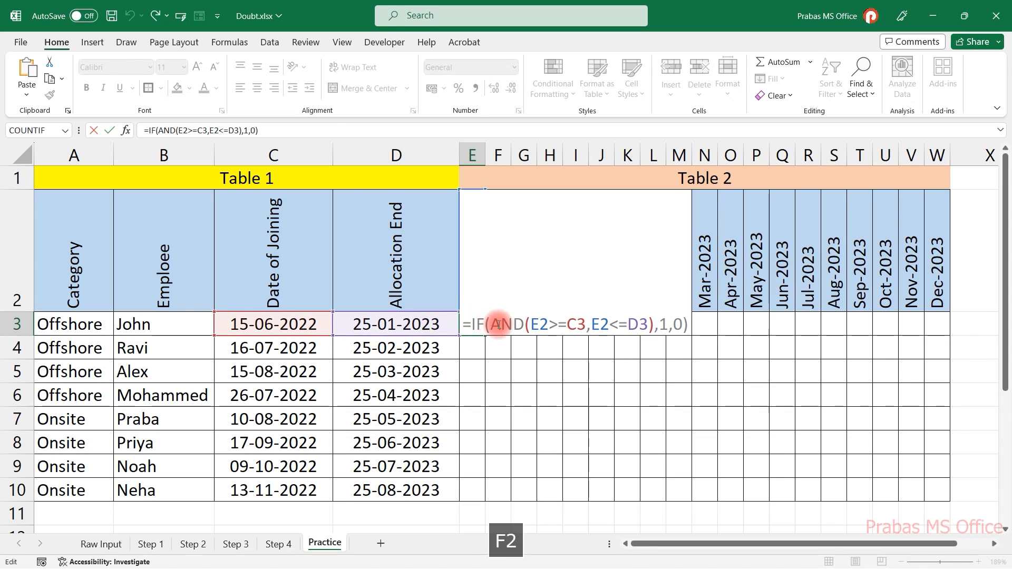
pyautogui.press('Escape')
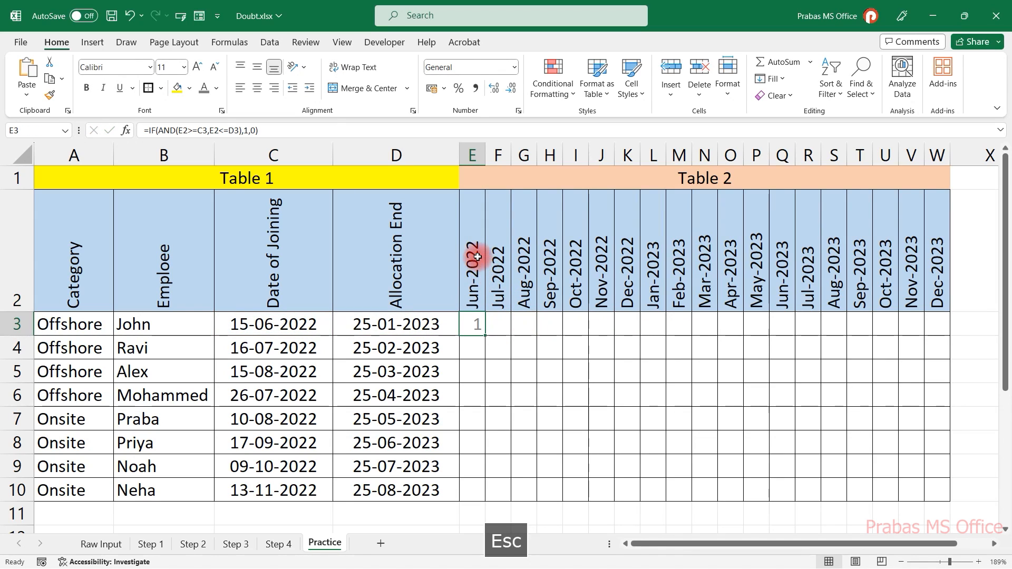
pyautogui.click(472, 257)
pyautogui.click(476, 322)
# Lock the row in both E2 references of E3's formula so they read E$2.
pyautogui.press('F2')
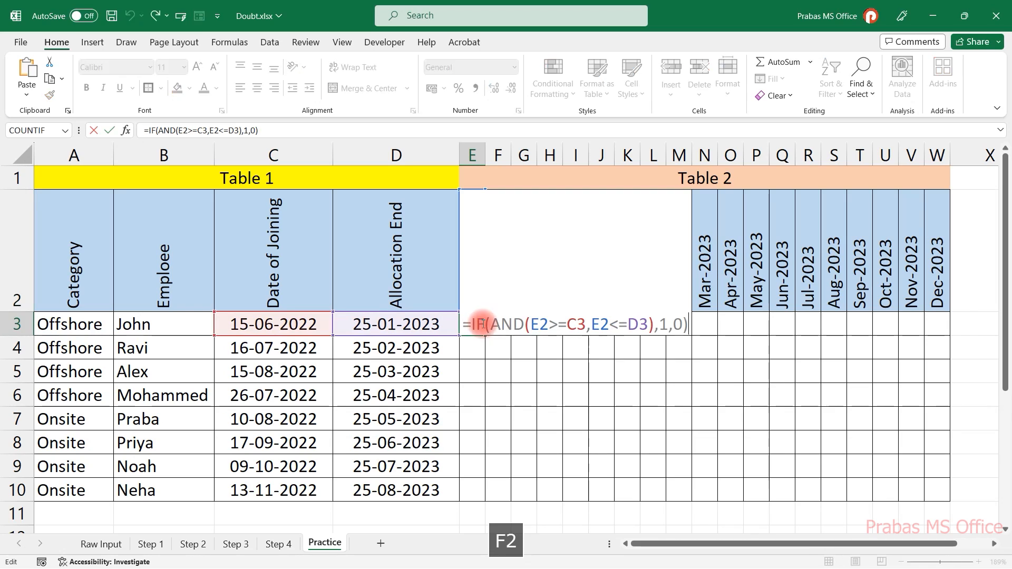
pyautogui.click(532, 324)
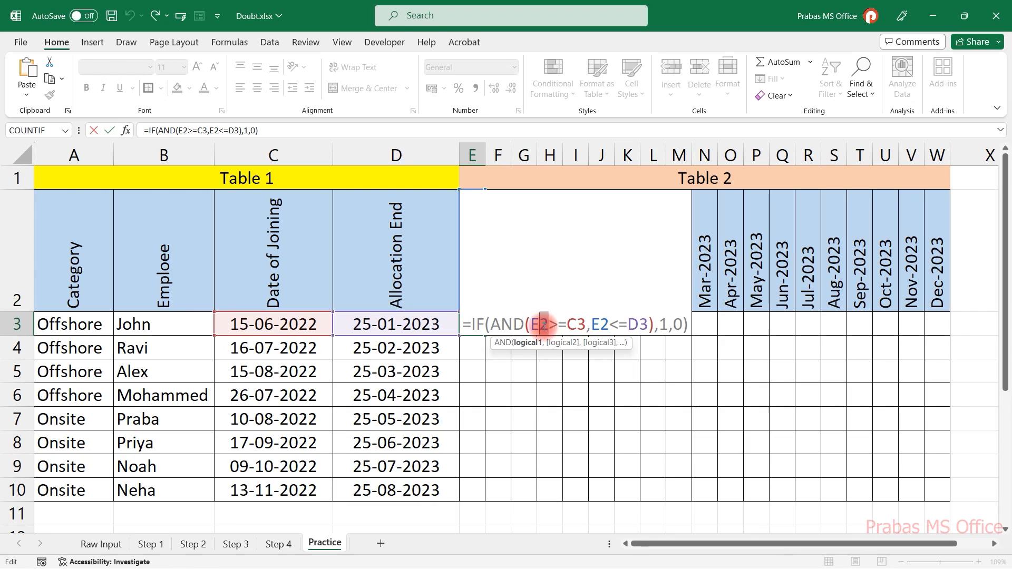
pyautogui.write('$')
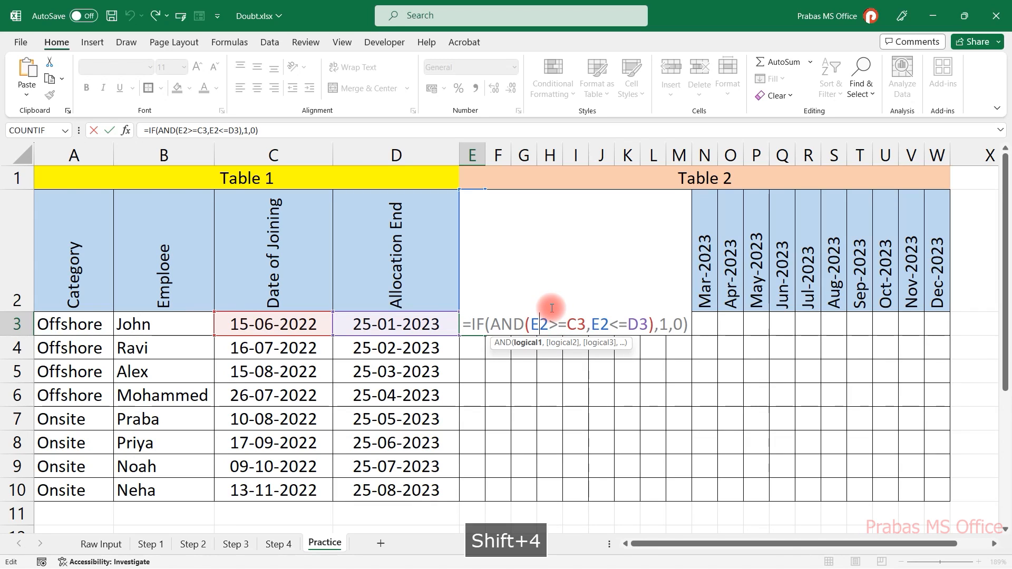
pyautogui.click(609, 324)
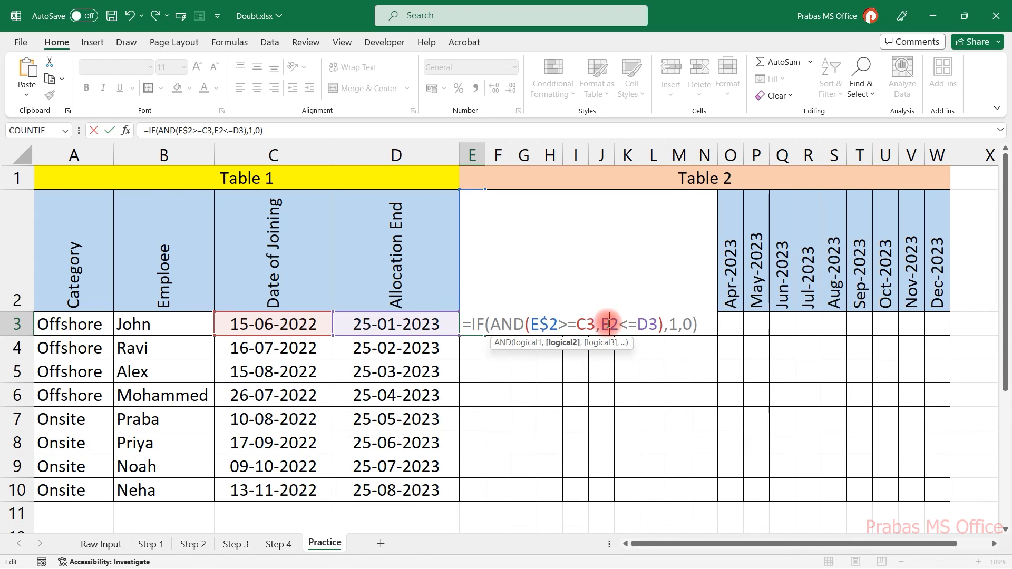
pyautogui.write('$')
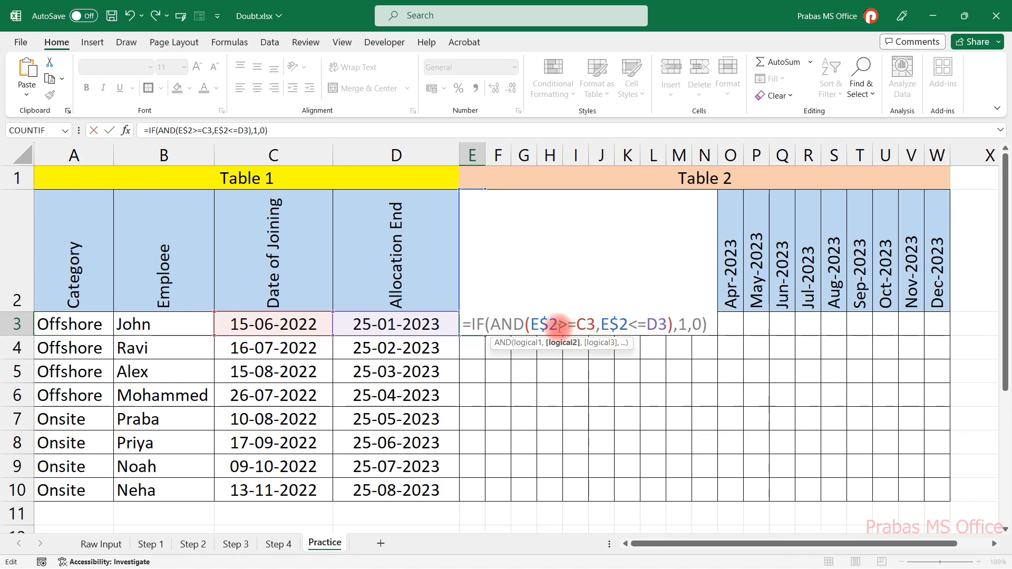
# Lock the columns of C3 and D3 in E3's formula as $C3 and $D3, and commit it.
pyautogui.click(579, 324)
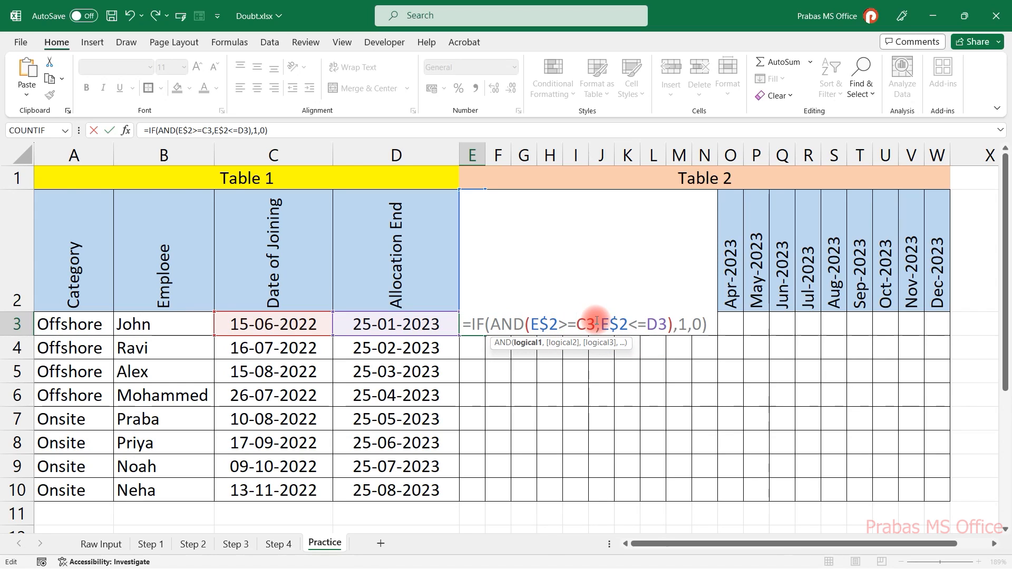
pyautogui.write('$2>=')
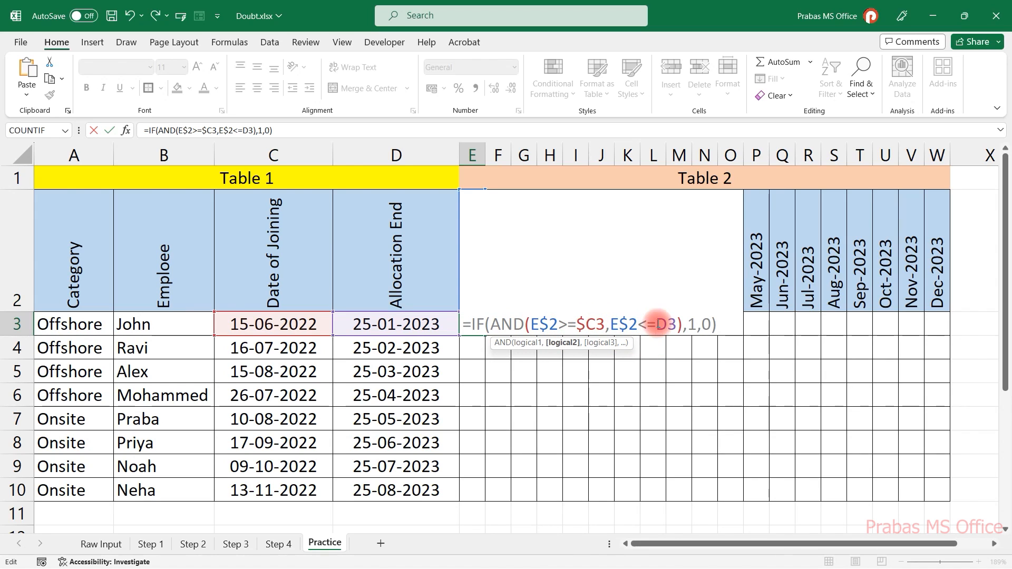
pyautogui.write('$')
pyautogui.press('Return')
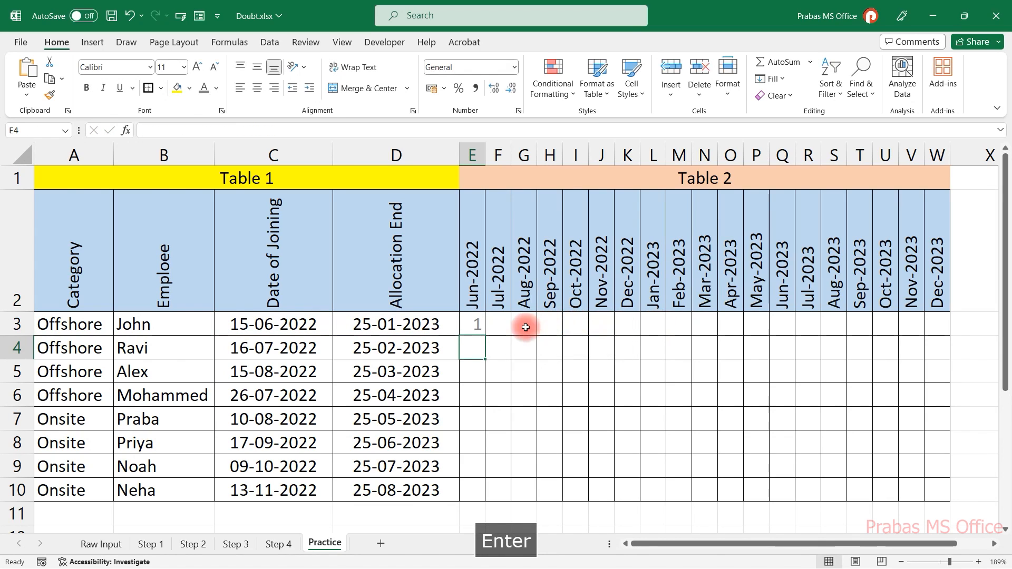
# Fill the formula with locked references from E3 across all months and employees through W10.
pyautogui.click(476, 327)
pyautogui.moveTo(483, 336); pyautogui.dragTo(922, 502)
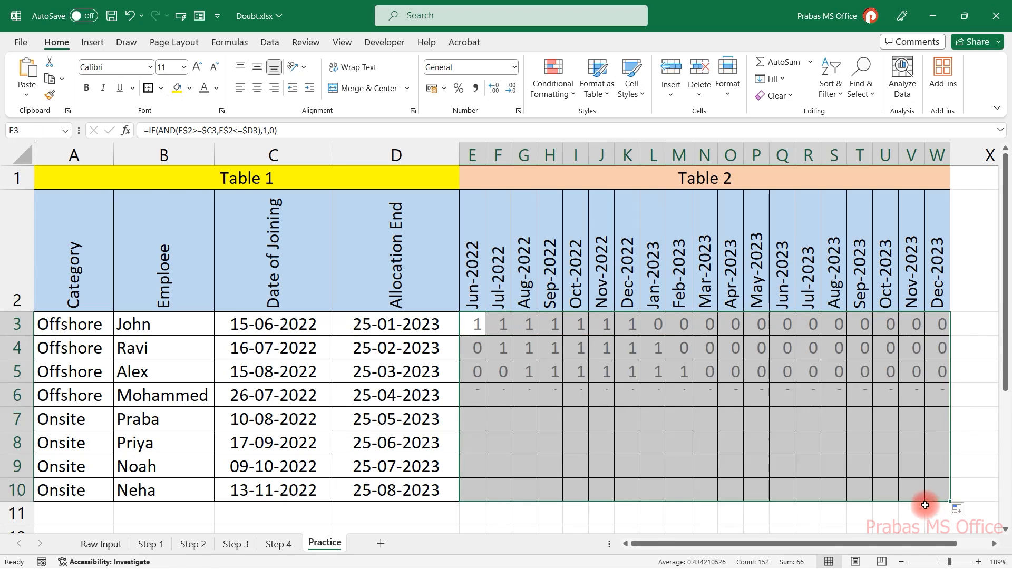
pyautogui.click(674, 422)
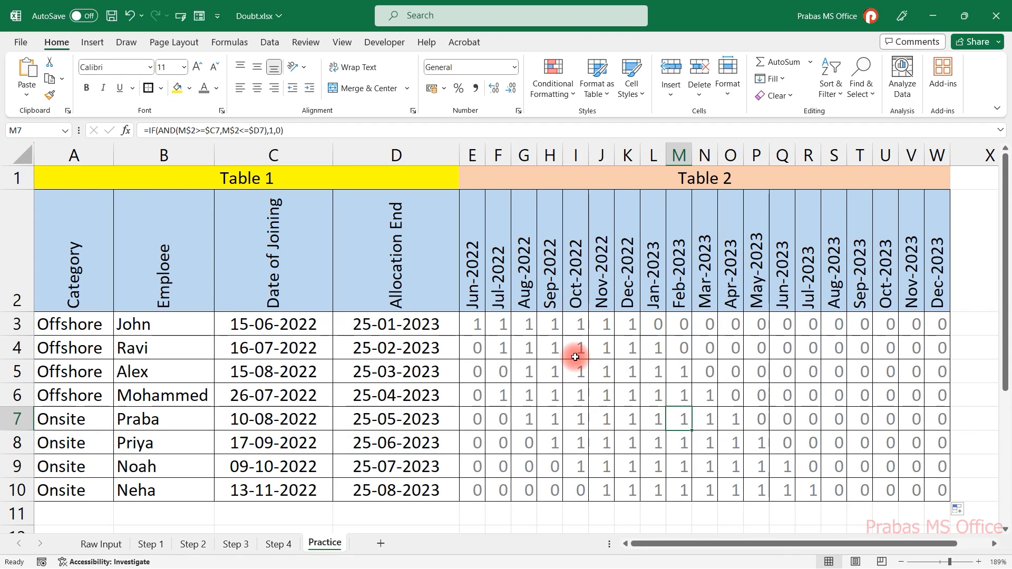
# Check the 1 and 0 marks in rows 3 to 5 against each Date of Joining, Allocation End and the month headers.
pyautogui.click(273, 323)
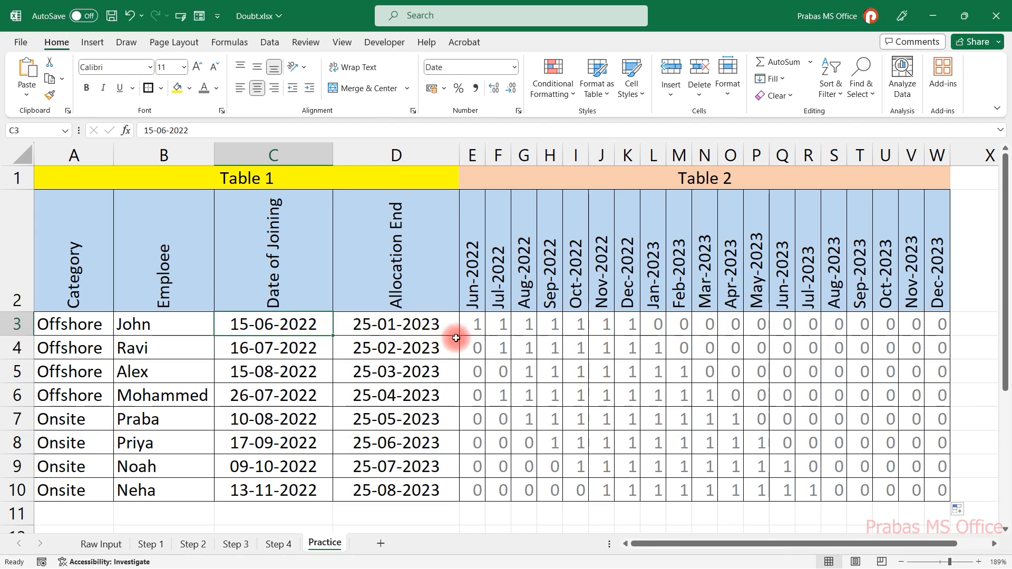
pyautogui.click(474, 328)
pyautogui.click(368, 323)
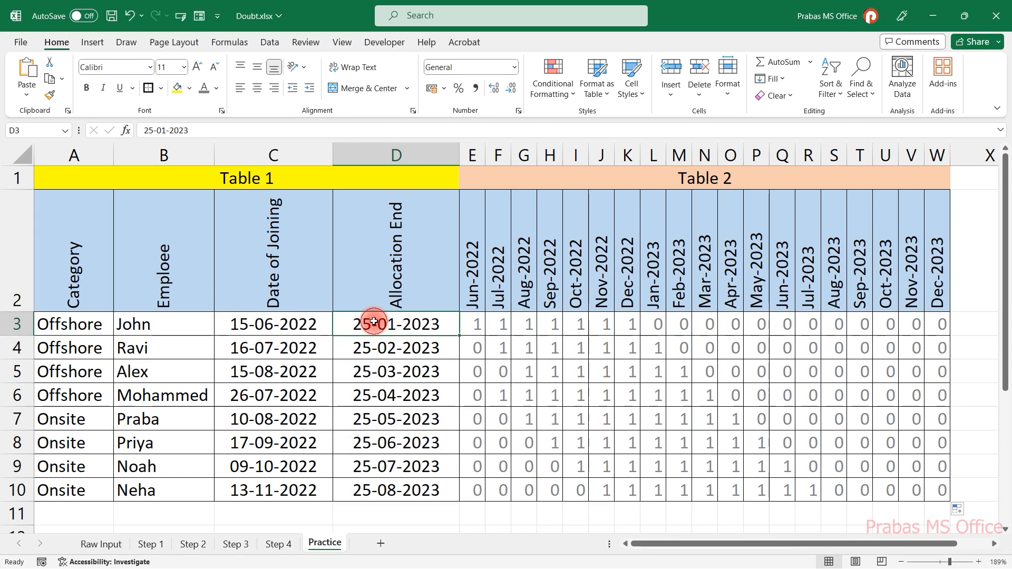
pyautogui.moveTo(652, 293); pyautogui.dragTo(634, 318)
pyautogui.click(601, 346)
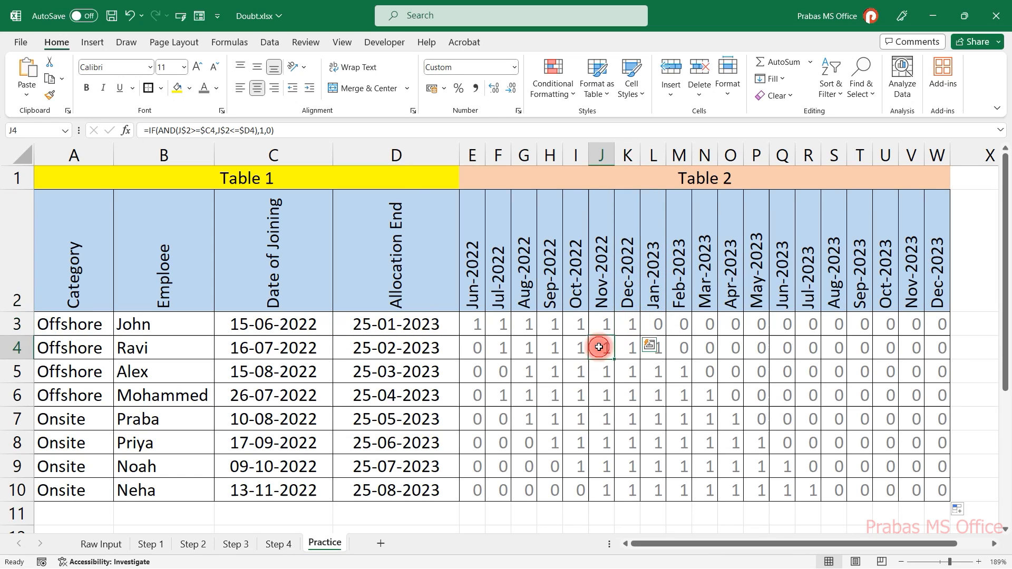
pyautogui.moveTo(292, 372); pyautogui.dragTo(339, 373)
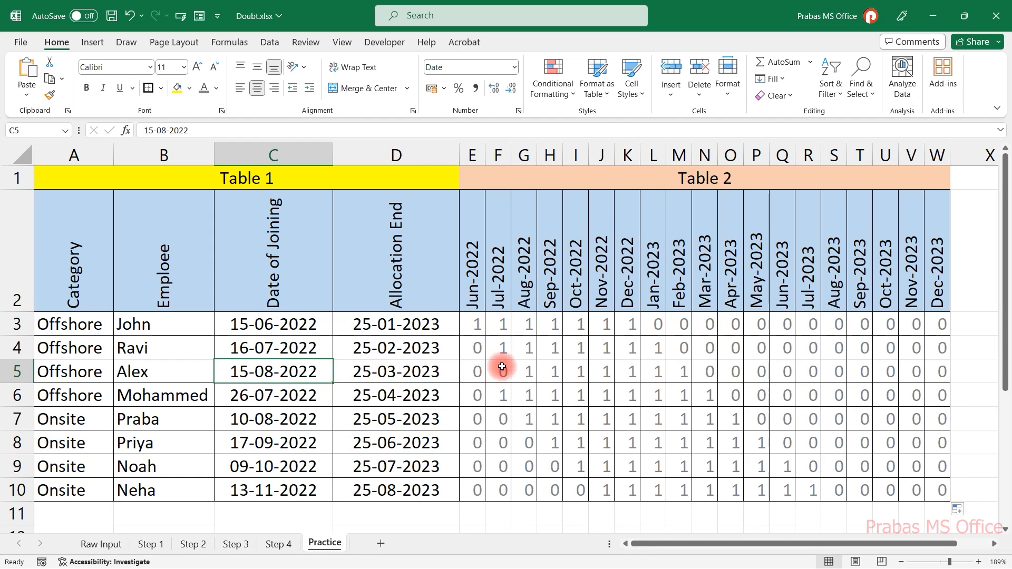
pyautogui.moveTo(522, 374); pyautogui.dragTo(517, 291)
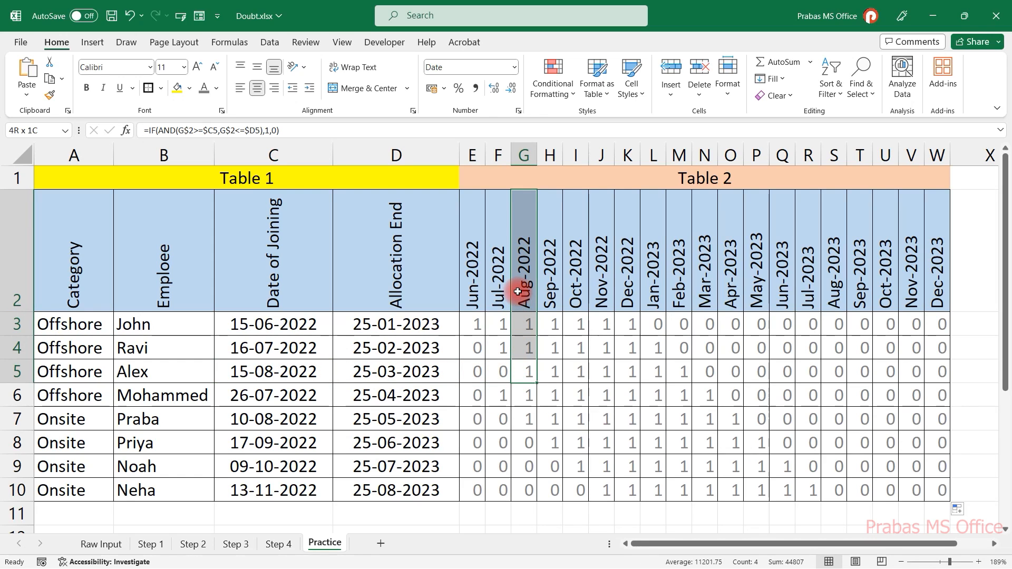
pyautogui.click(400, 371)
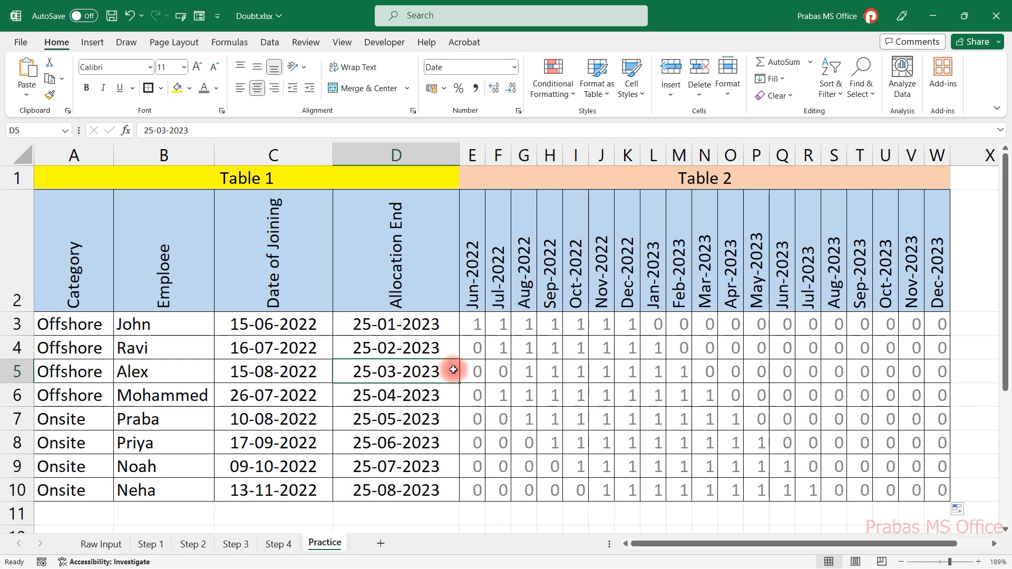
pyautogui.moveTo(524, 372); pyautogui.dragTo(679, 373)
pyautogui.moveTo(680, 373); pyautogui.dragTo(676, 295)
# Inspect E3's second AND condition, the Allocation End date in D3 and the full date behind the Aug-2022 header.
pyautogui.doubleClick(481, 326)
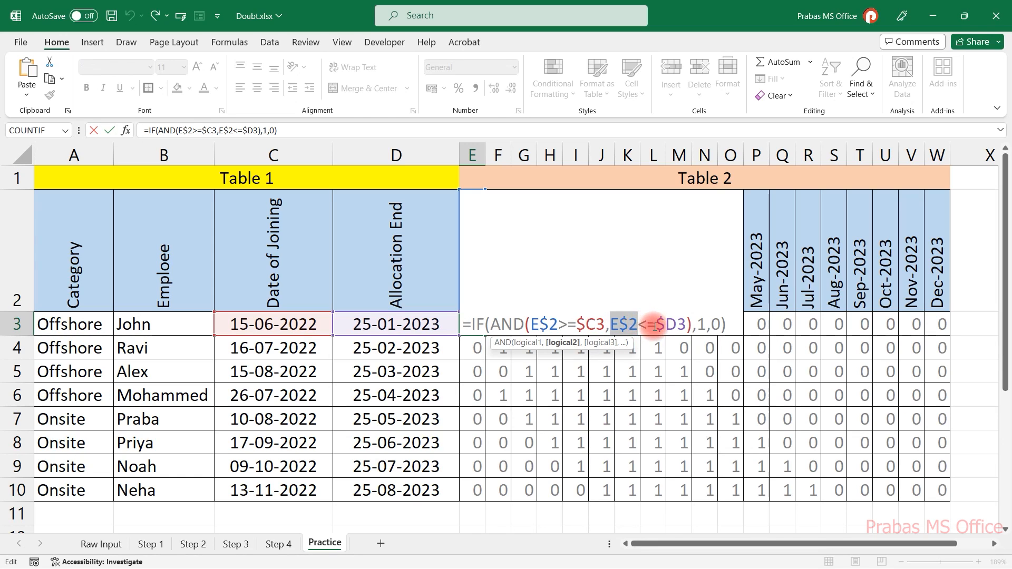
pyautogui.moveTo(655, 324); pyautogui.dragTo(688, 323)
pyautogui.press('Escape')
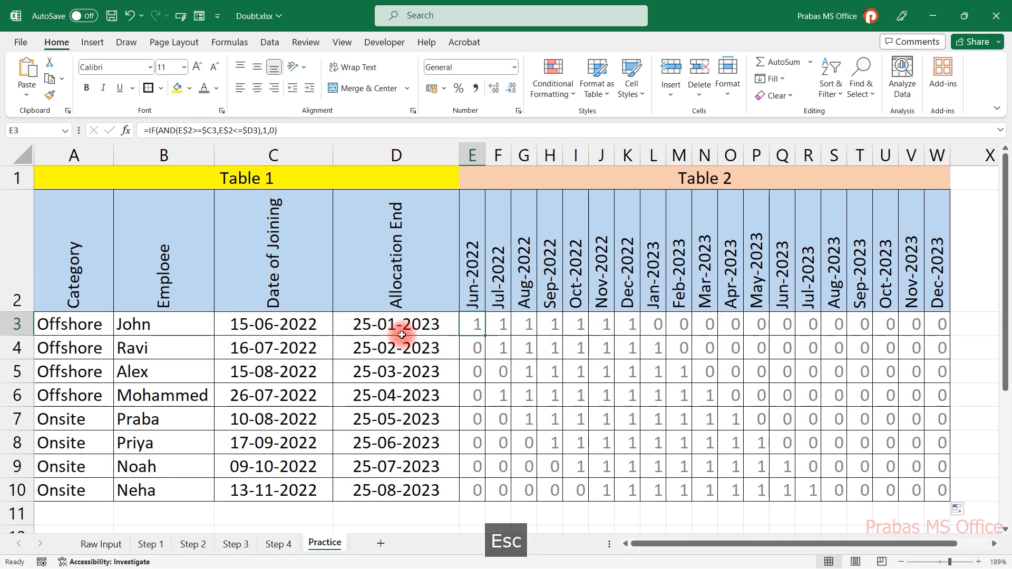
pyautogui.click(368, 323)
pyautogui.press('Escape')
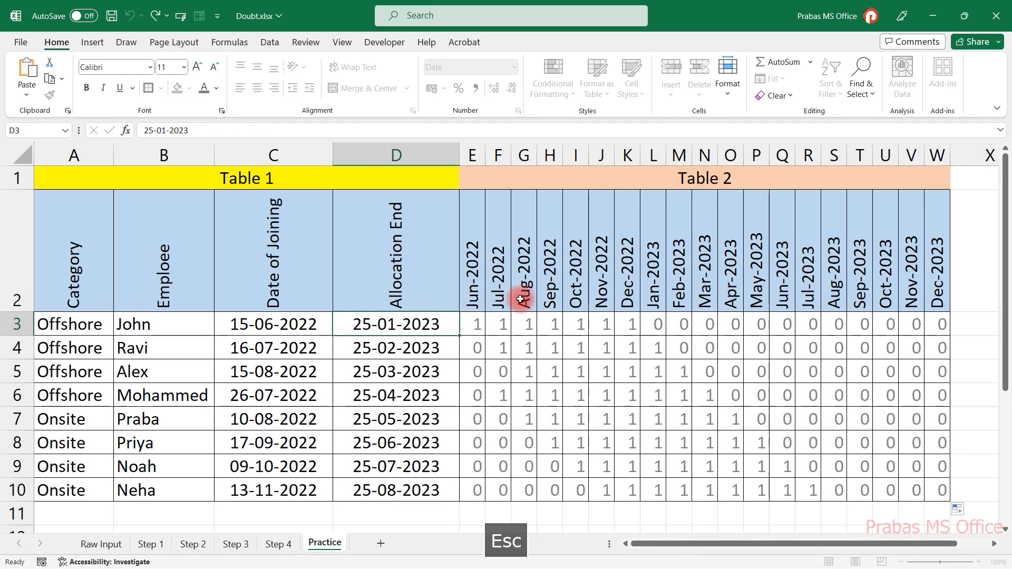
pyautogui.doubleClick(521, 295)
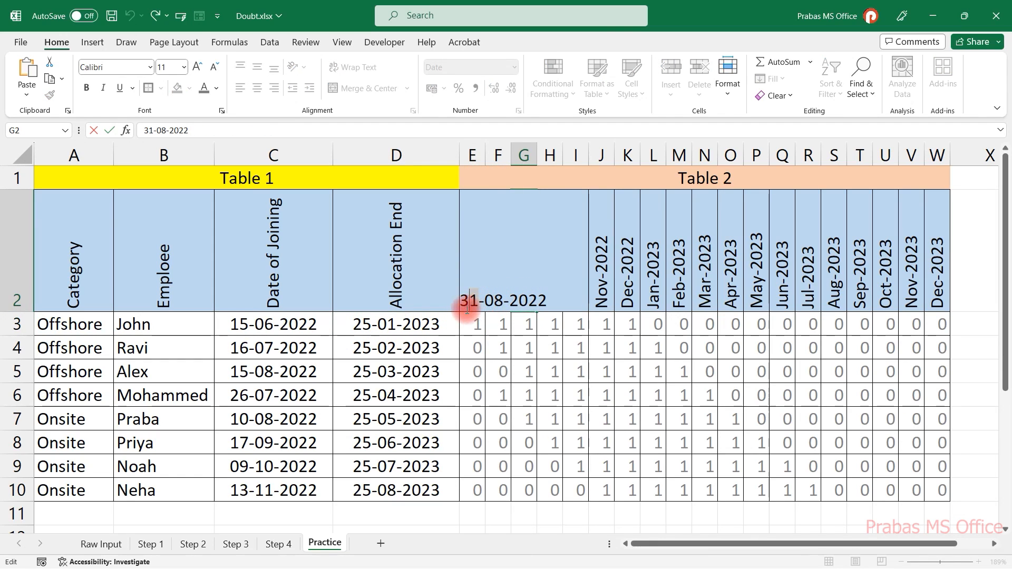
pyautogui.press('Escape')
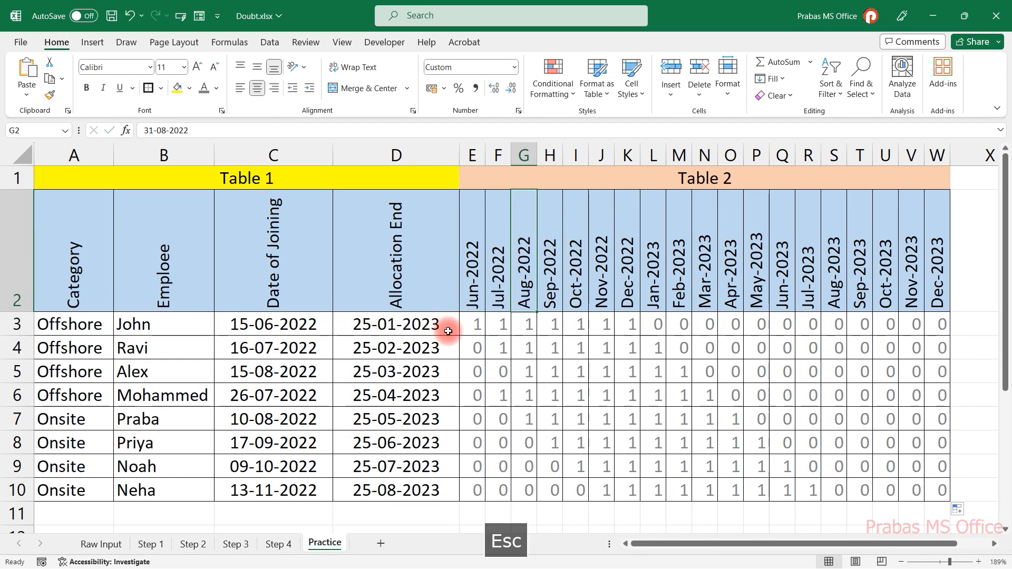
# Wrap $D3 in EOMONTH with 0 months in E3's formula, making the second condition E$2<=EOMONTH($D3,0), and commit it.
pyautogui.doubleClick(478, 323)
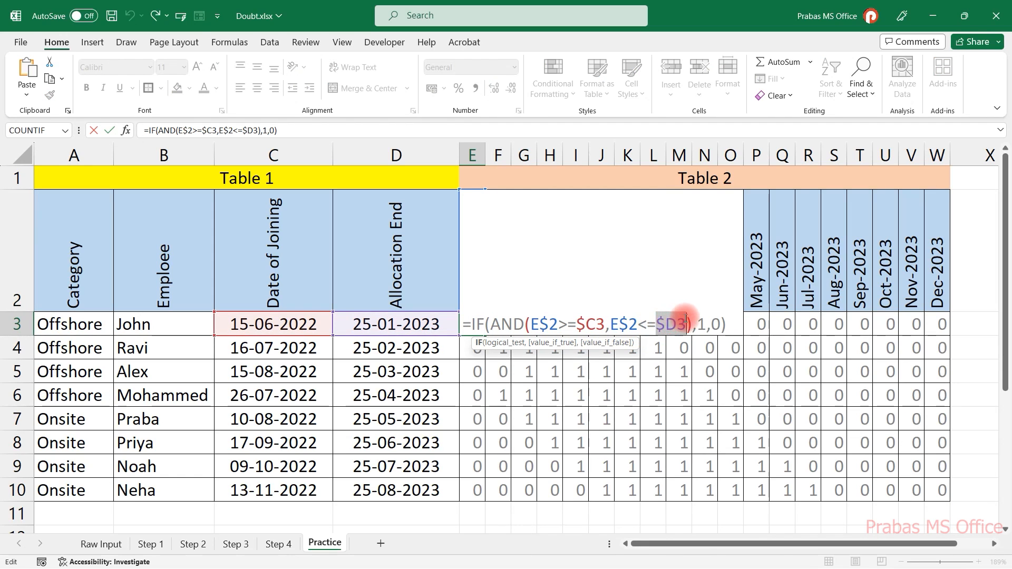
pyautogui.click(660, 327)
pyautogui.write('eom')
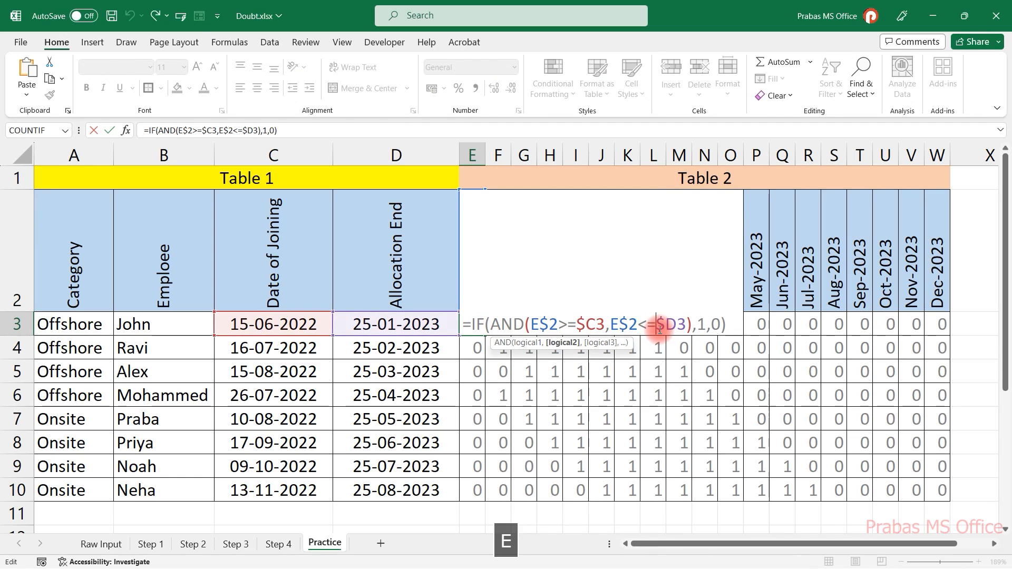
pyautogui.press('BackSpace')
pyautogui.write('mo')
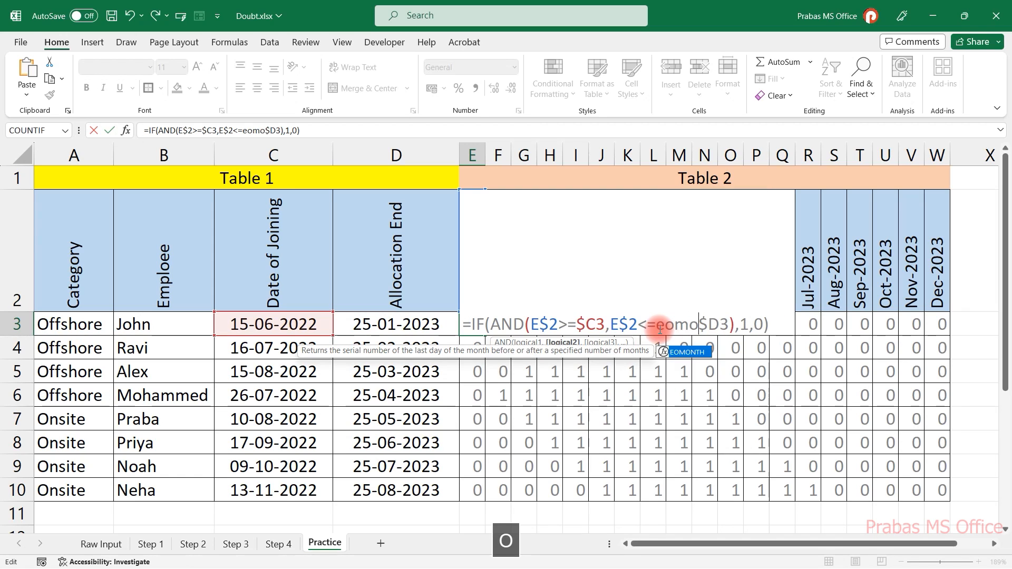
pyautogui.press('Tab')
pyautogui.click(774, 332)
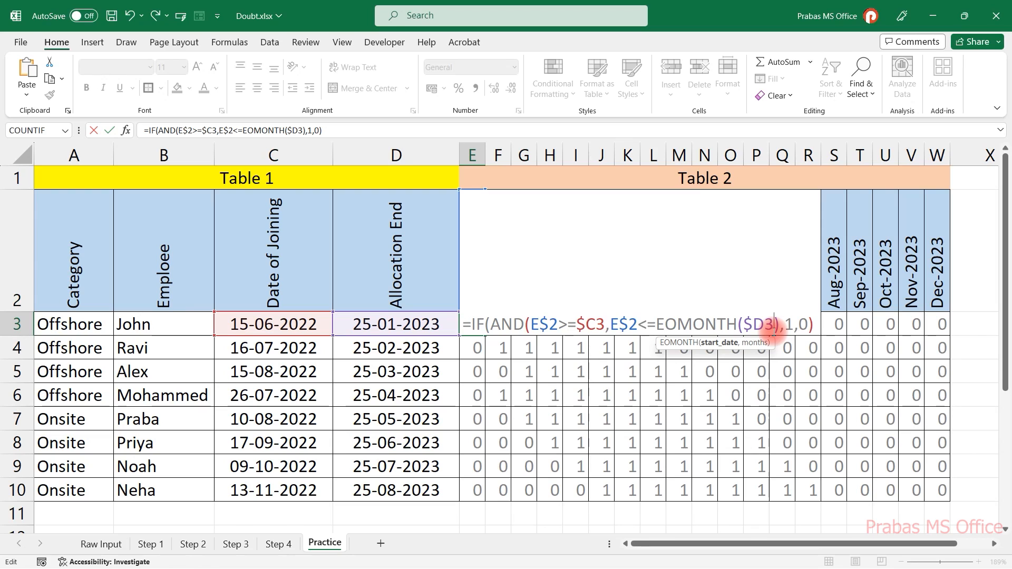
pyautogui.write(',')
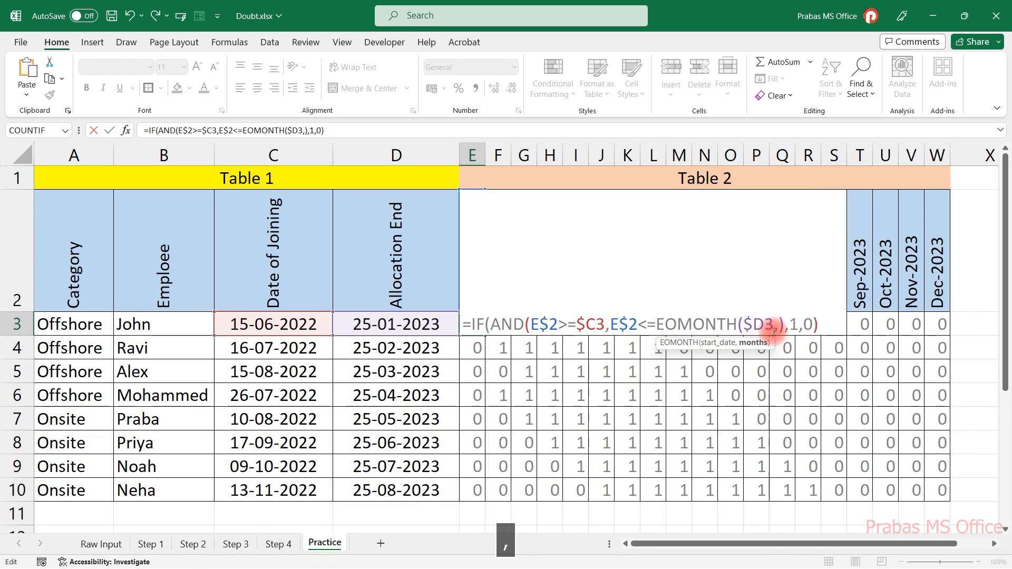
pyautogui.write('0)')
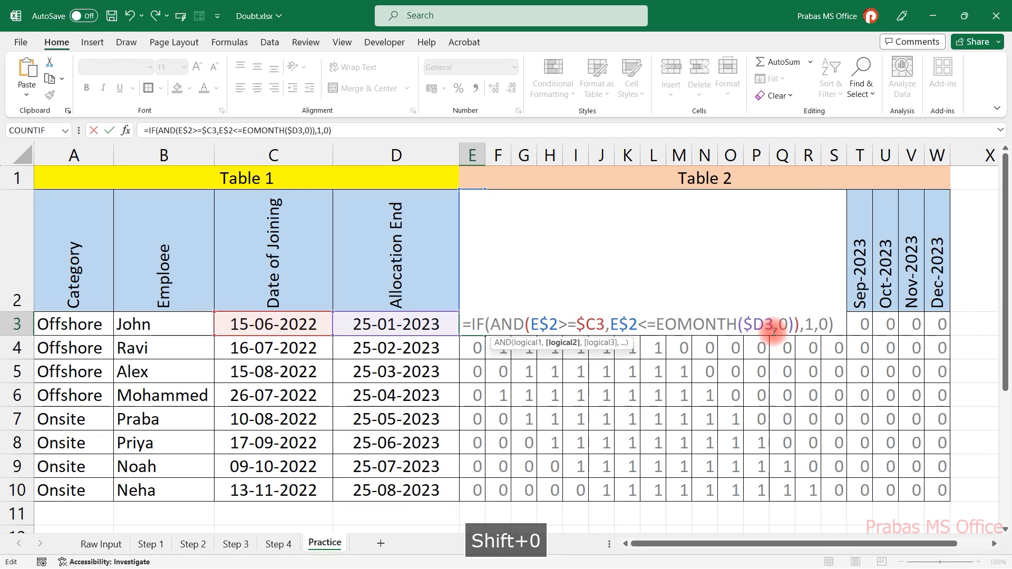
pyautogui.press('Return')
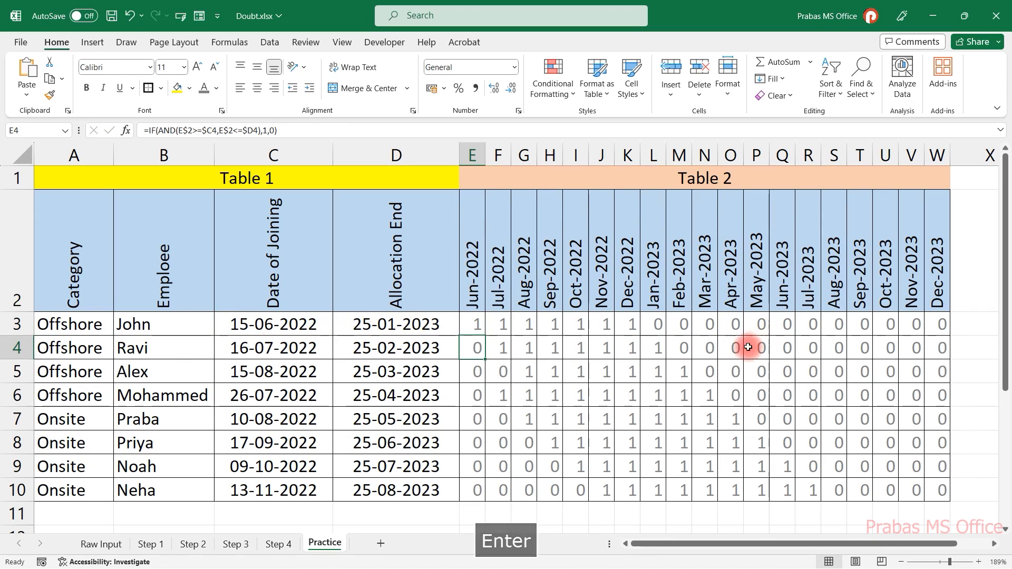
# Fill the EOMONTH version of the formula from E3 through W10 and check row 5's marks against its Allocation End.
pyautogui.click(478, 332)
pyautogui.moveTo(483, 335); pyautogui.dragTo(938, 493)
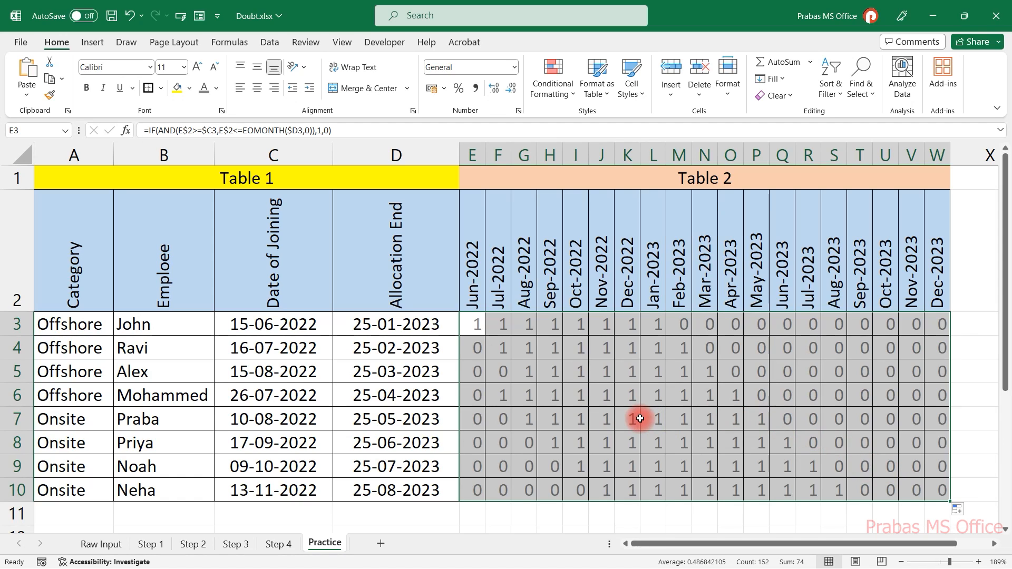
pyautogui.click(356, 378)
pyautogui.moveTo(498, 372); pyautogui.dragTo(666, 378)
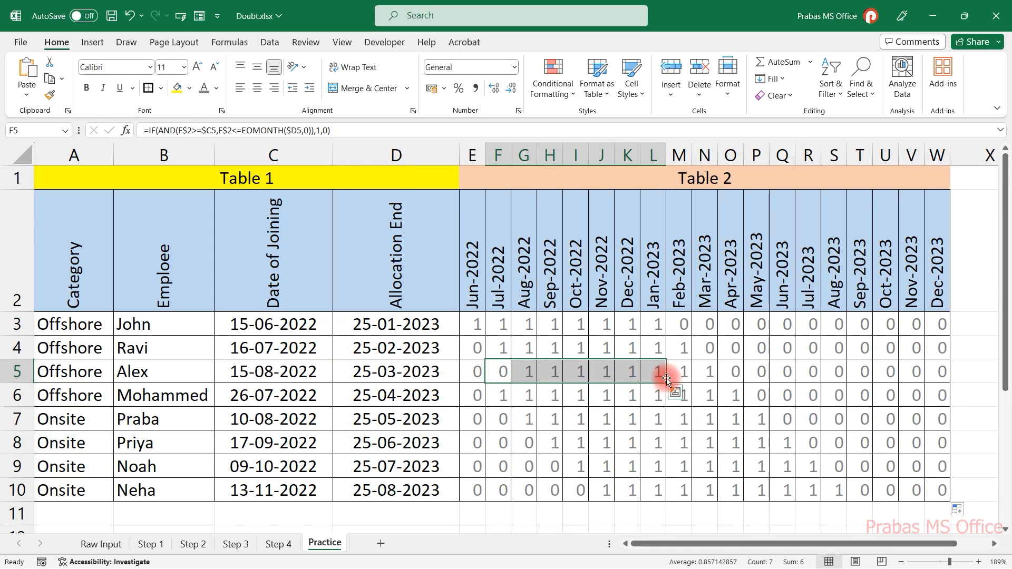
pyautogui.click(702, 373)
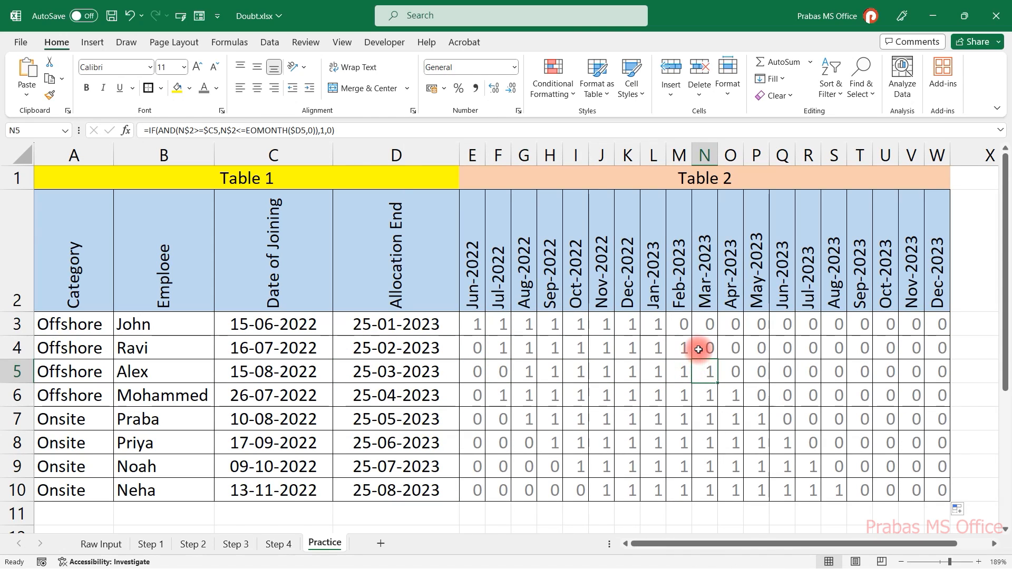
# Apply a custom number format to E3:W10 that shows positive values as 0-format numbers and zeros as empty text "".
pyautogui.moveTo(481, 328); pyautogui.dragTo(934, 485)
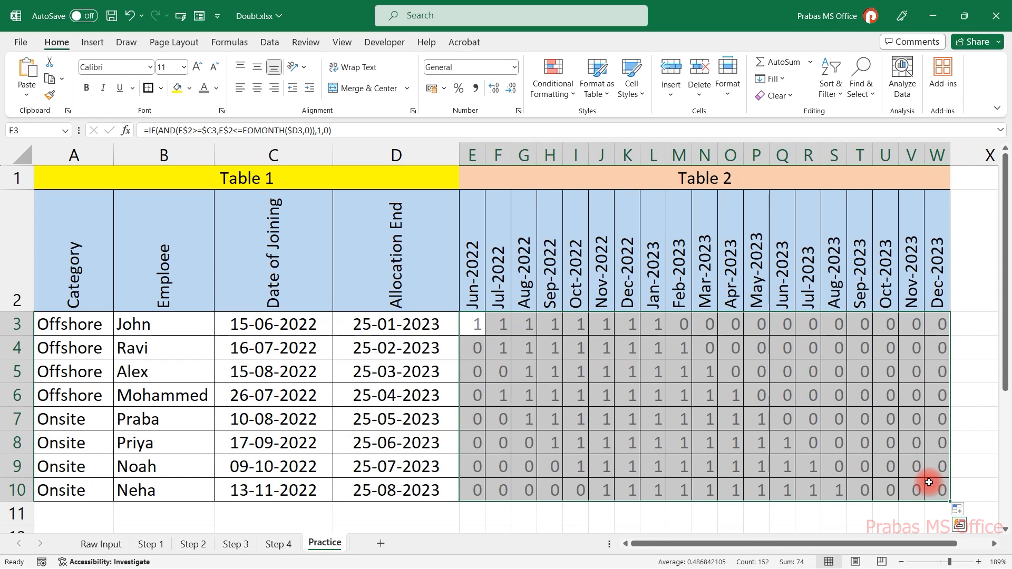
pyautogui.hotkey('ctrl', '1')
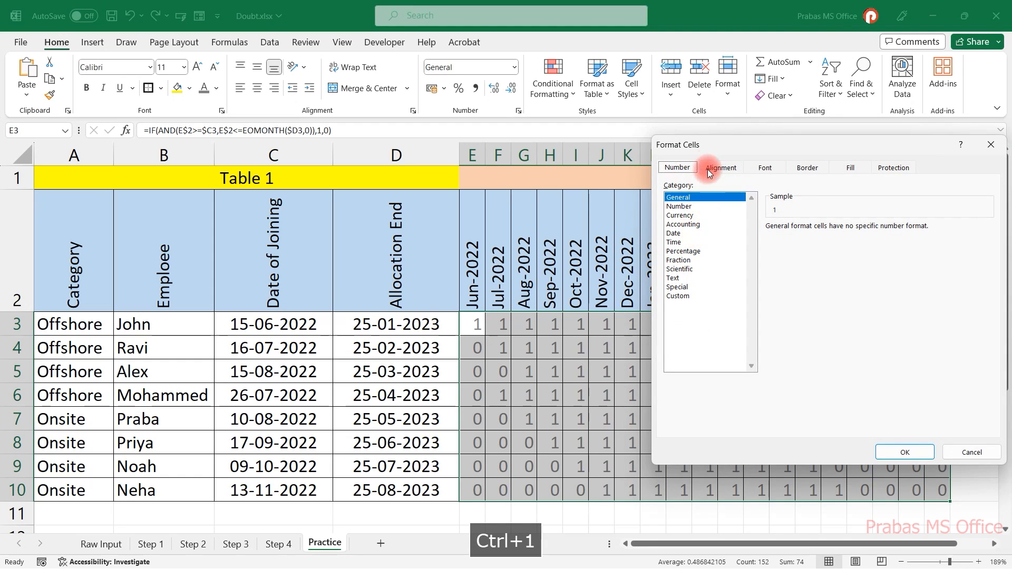
pyautogui.moveTo(707, 169); pyautogui.dragTo(588, 139)
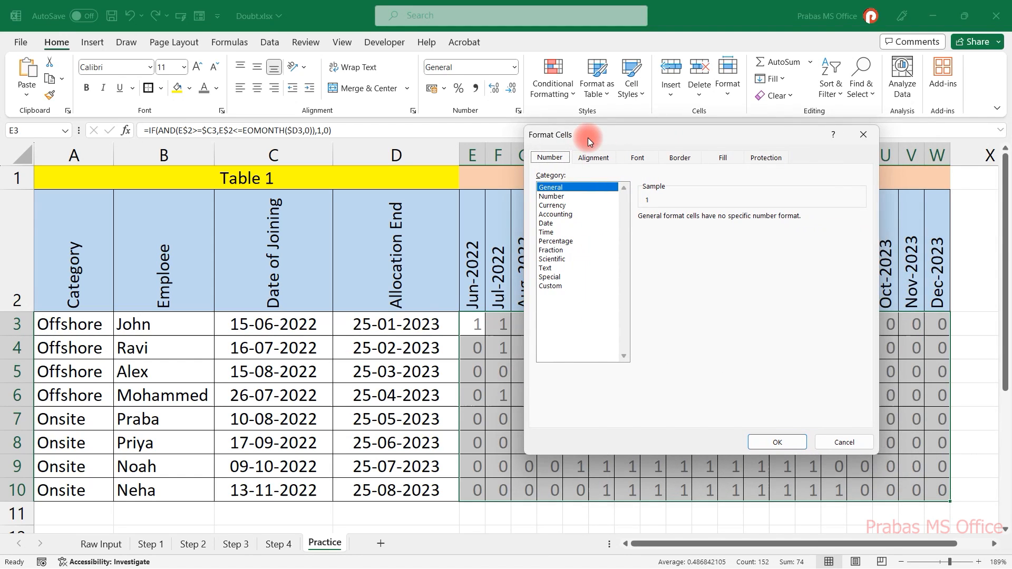
pyautogui.click(553, 286)
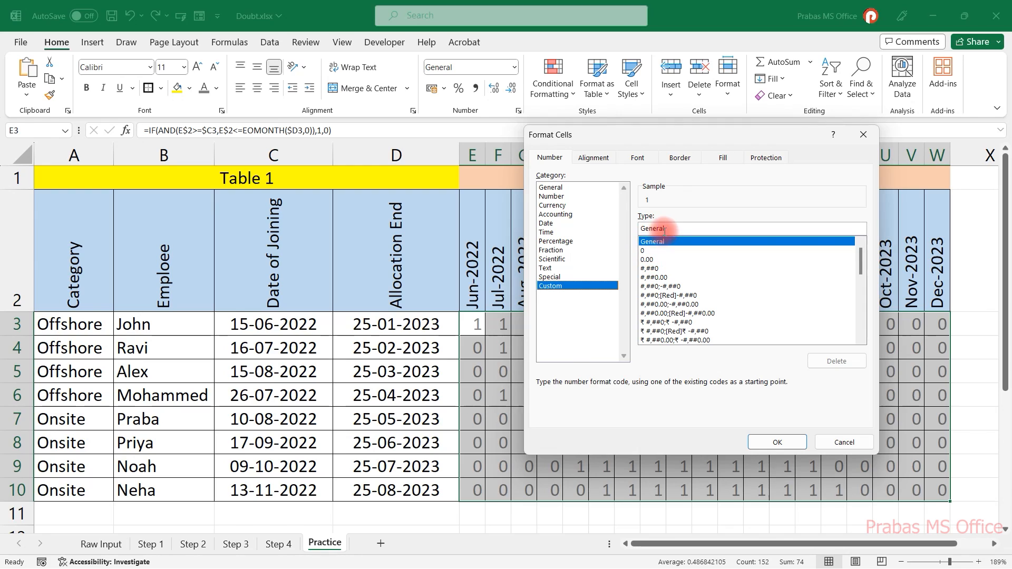
pyautogui.doubleClick(639, 229)
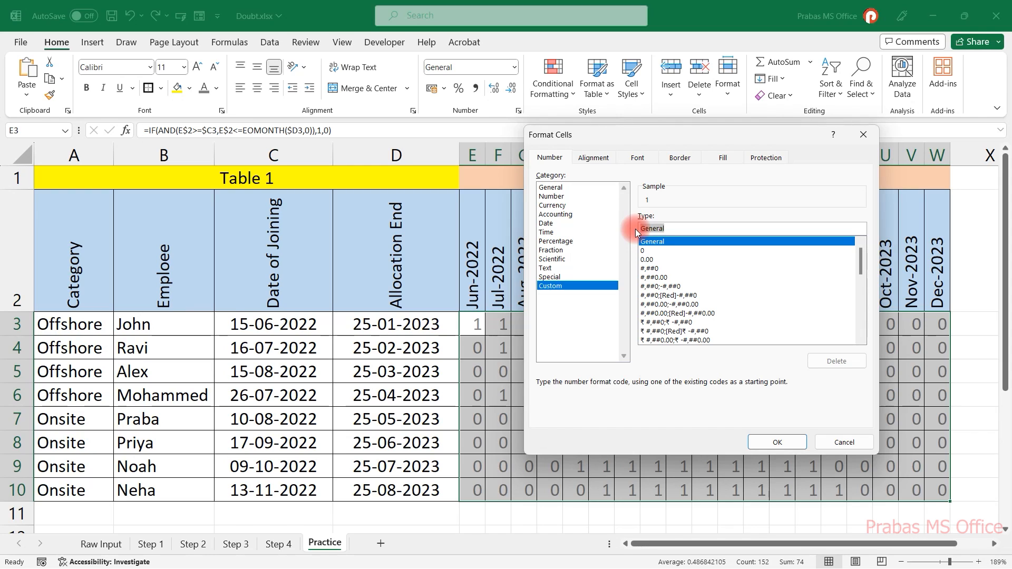
pyautogui.write('0')
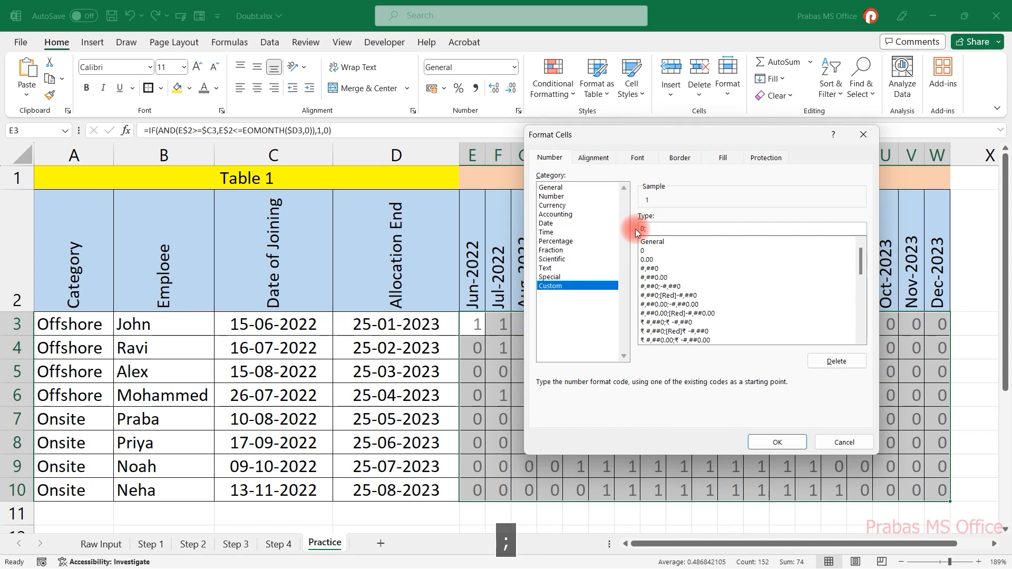
pyautogui.write(';')
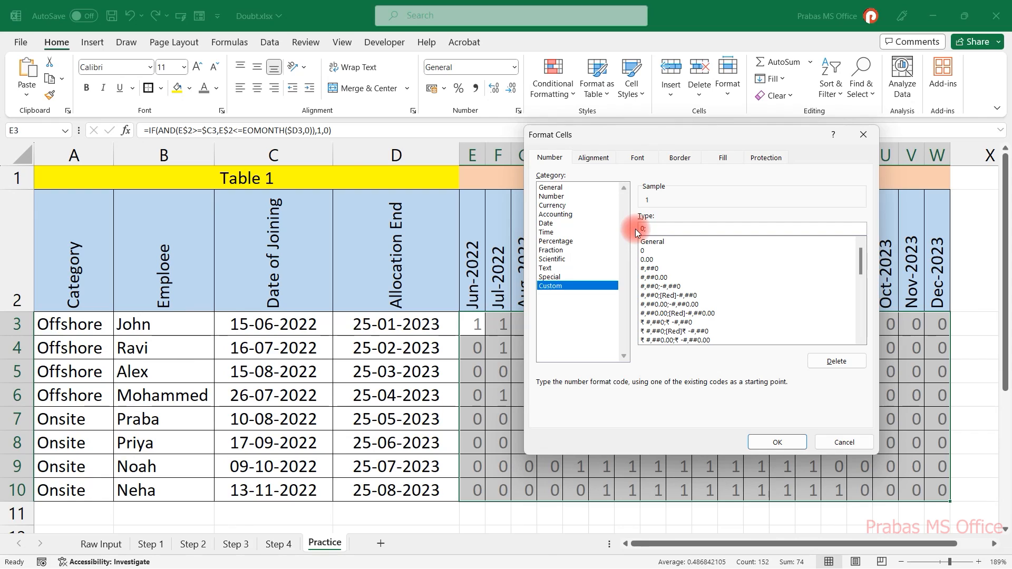
pyautogui.write('()')
pyautogui.press('Left')
pyautogui.press('End')
pyautogui.write(';""')
pyautogui.press('Return')
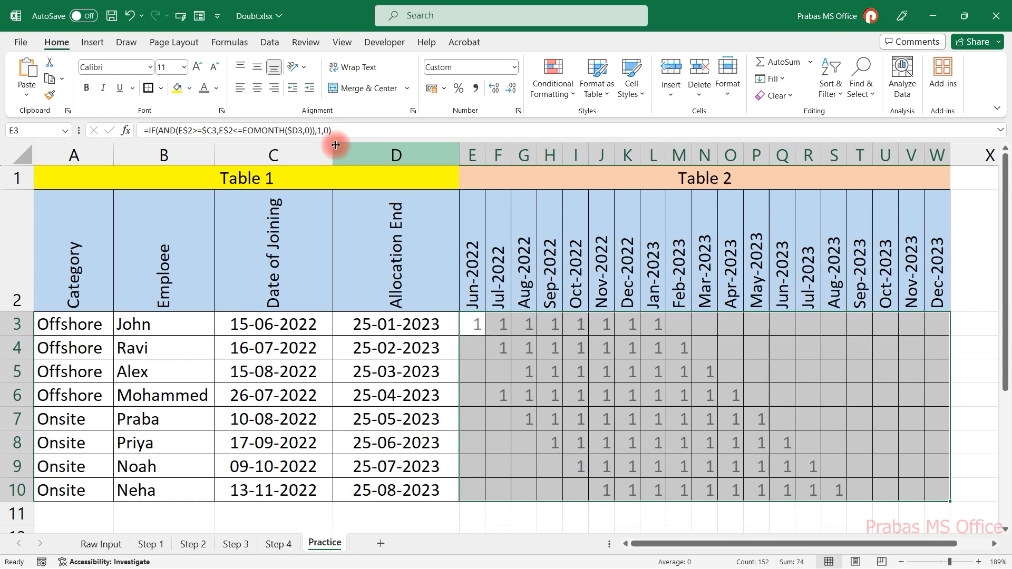
# Insert the solid square symbol, Wingdings 2 character code 162, into the empty cell E13 below the table.
pyautogui.scroll(-1, 421, 369)
pyautogui.click(472, 424)
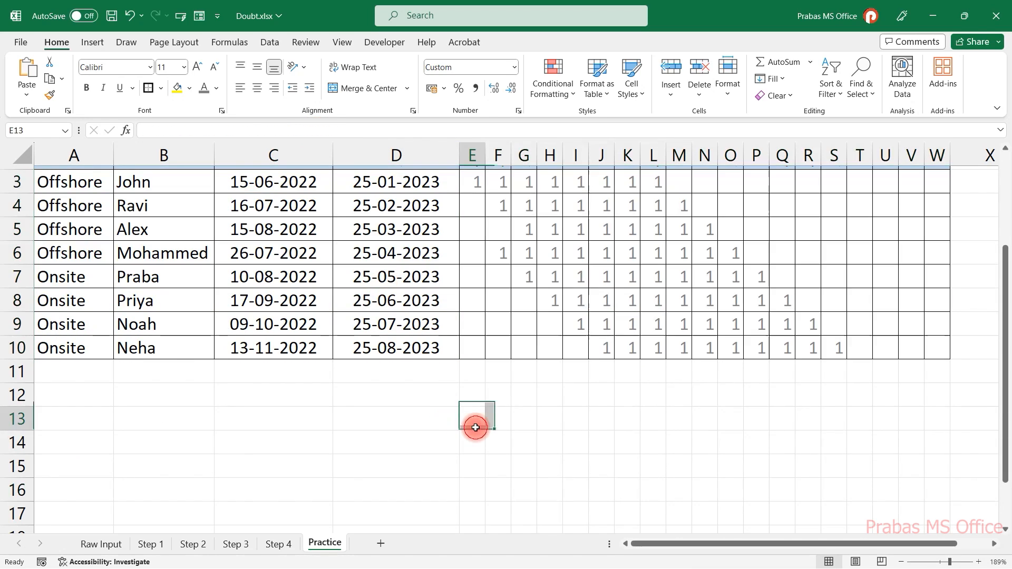
pyautogui.click(86, 43)
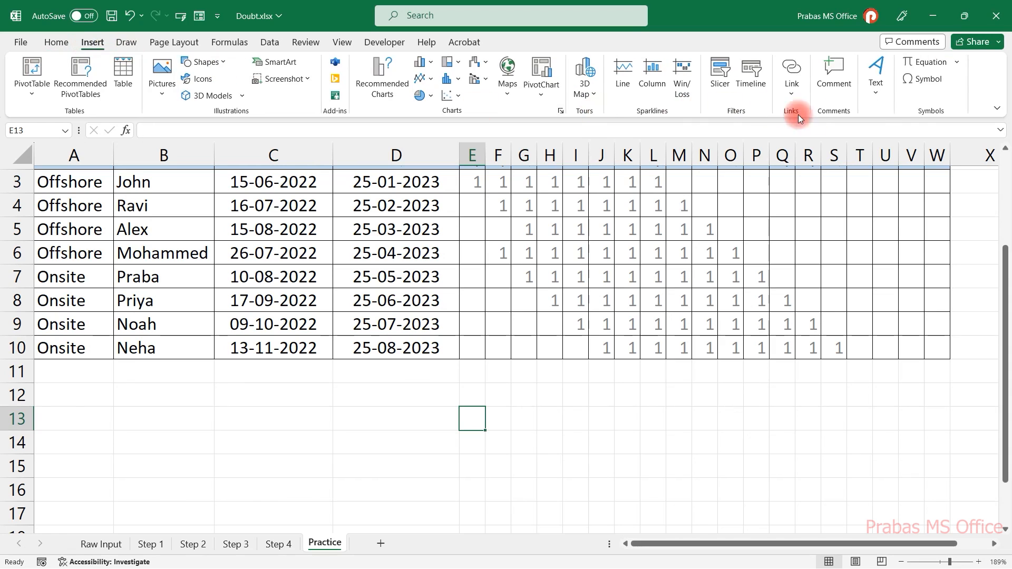
pyautogui.click(924, 83)
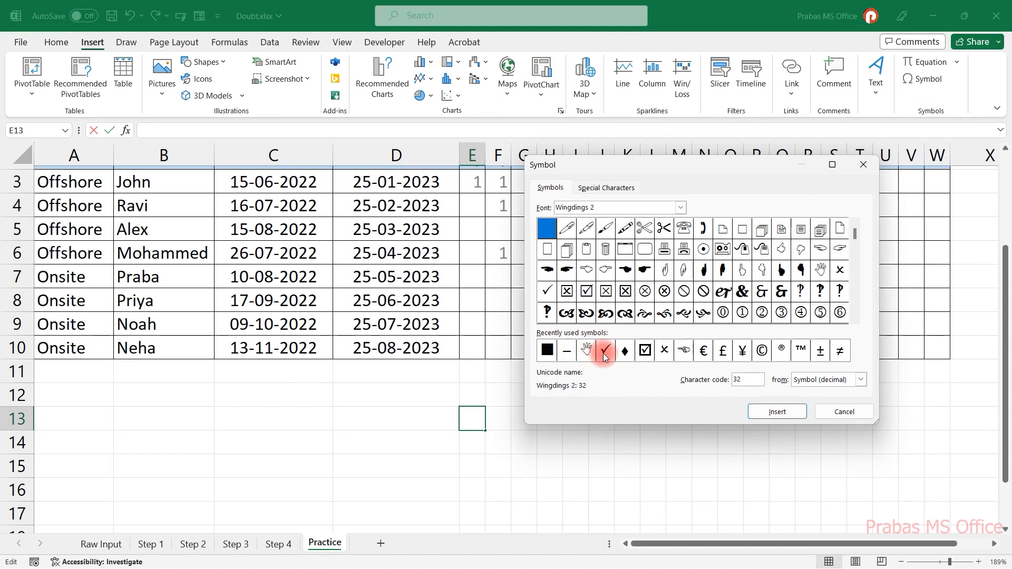
pyautogui.click(548, 352)
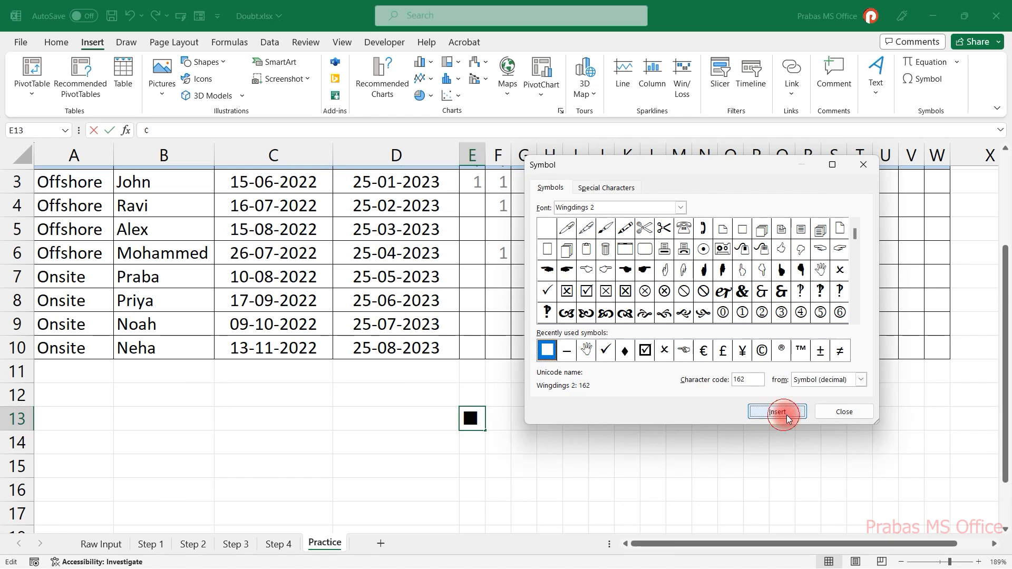
pyautogui.click(844, 411)
pyautogui.click(503, 456)
# Copy the solid square's character from inside cell E13 and leave the cell's content as it is.
pyautogui.doubleClick(477, 419)
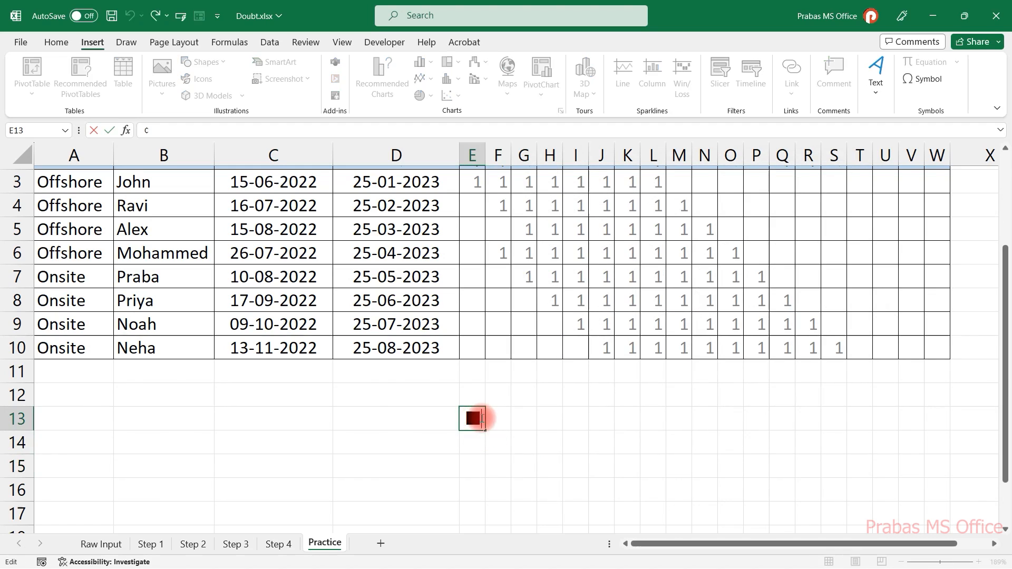
pyautogui.moveTo(482, 419); pyautogui.dragTo(469, 418)
pyautogui.hotkey('ctrl', 'c')
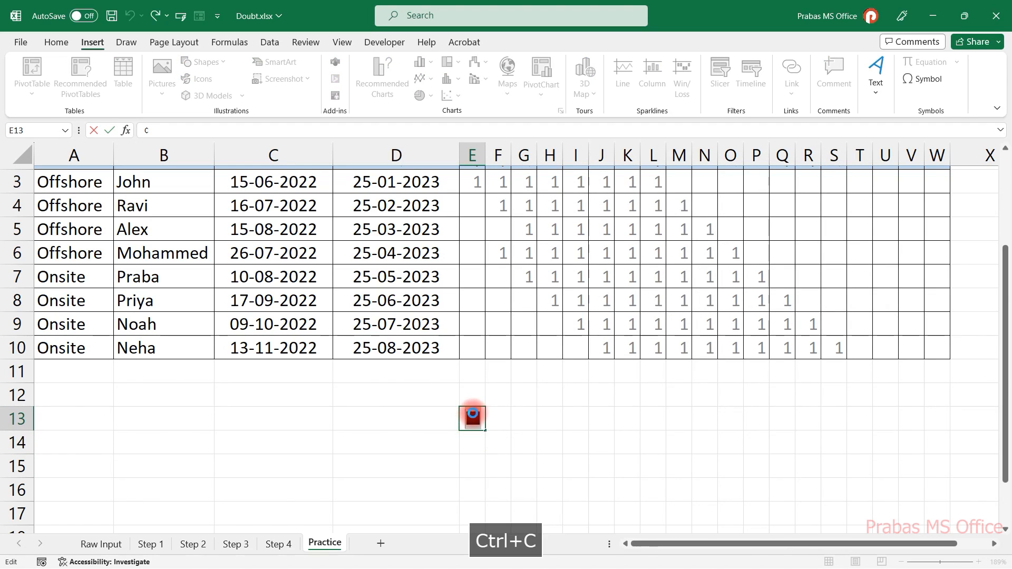
pyautogui.press('Escape')
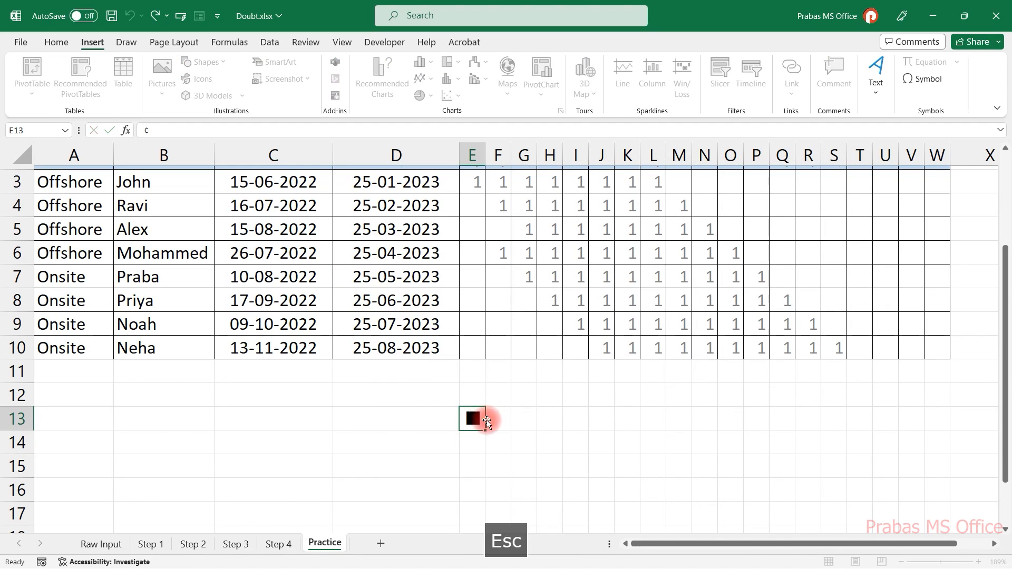
# Check which font cell E13 uses and which plain character lies behind its square symbol.
pyautogui.click(62, 43)
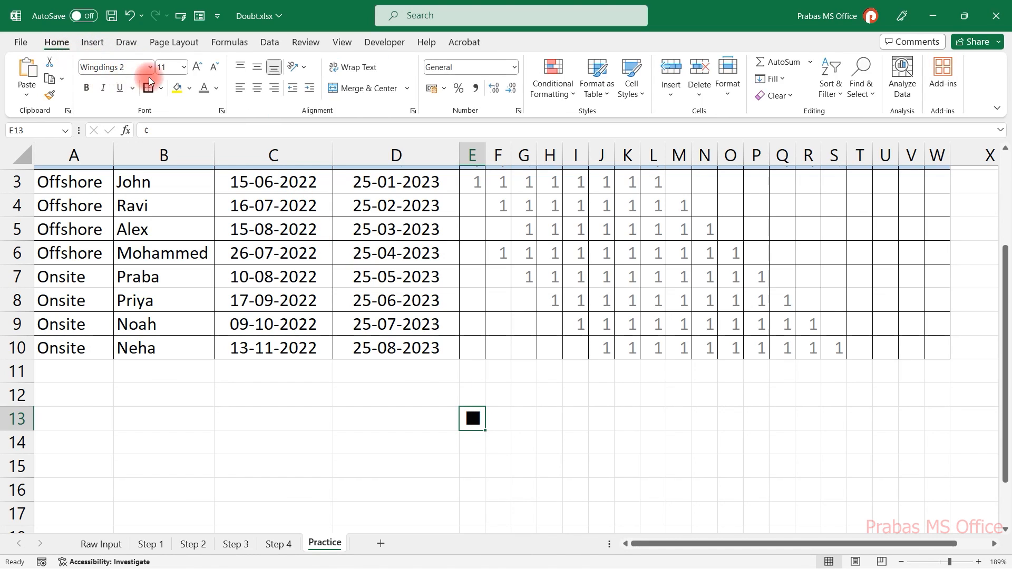
pyautogui.doubleClick(464, 419)
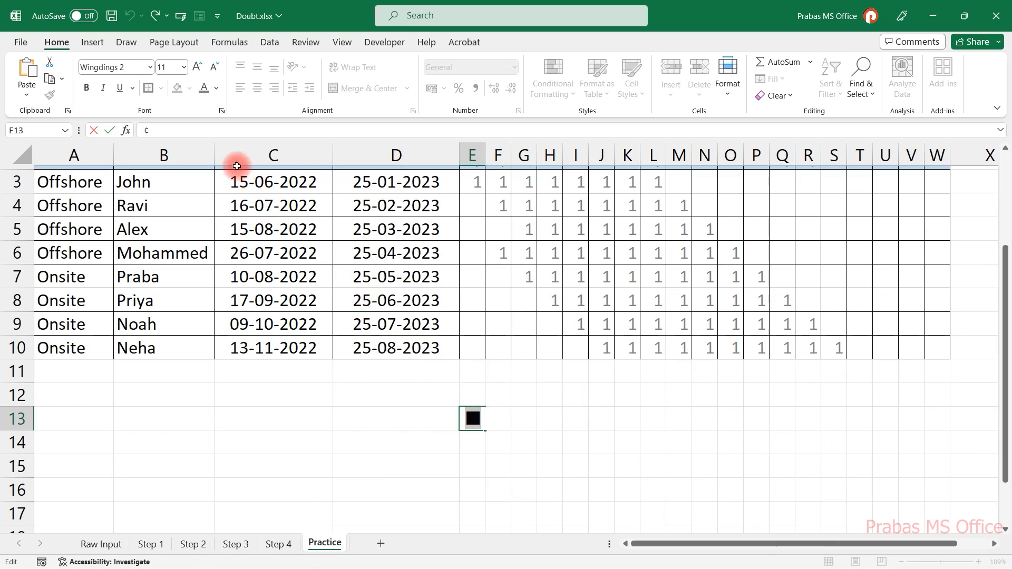
pyautogui.doubleClick(149, 132)
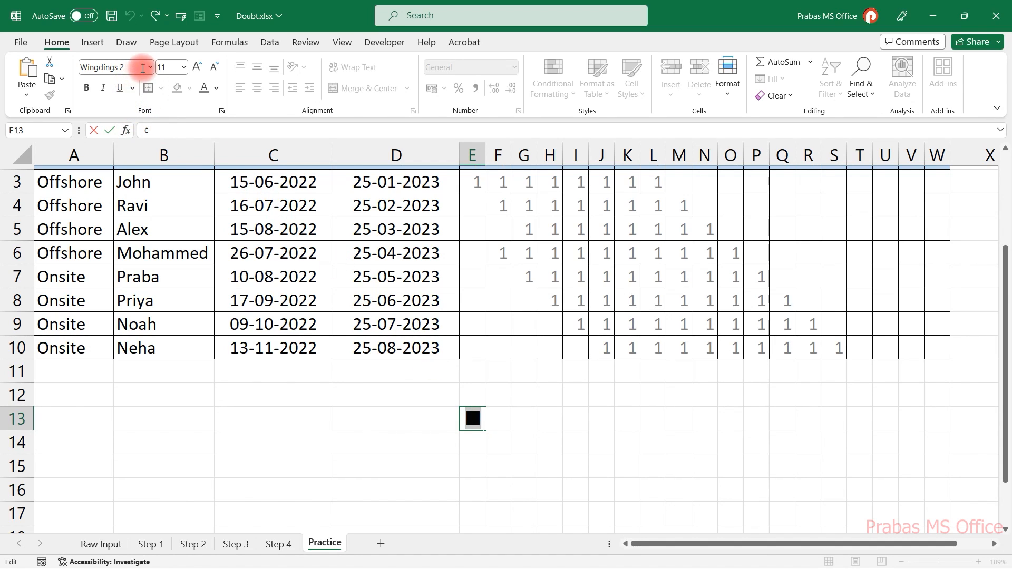
pyautogui.press('Escape')
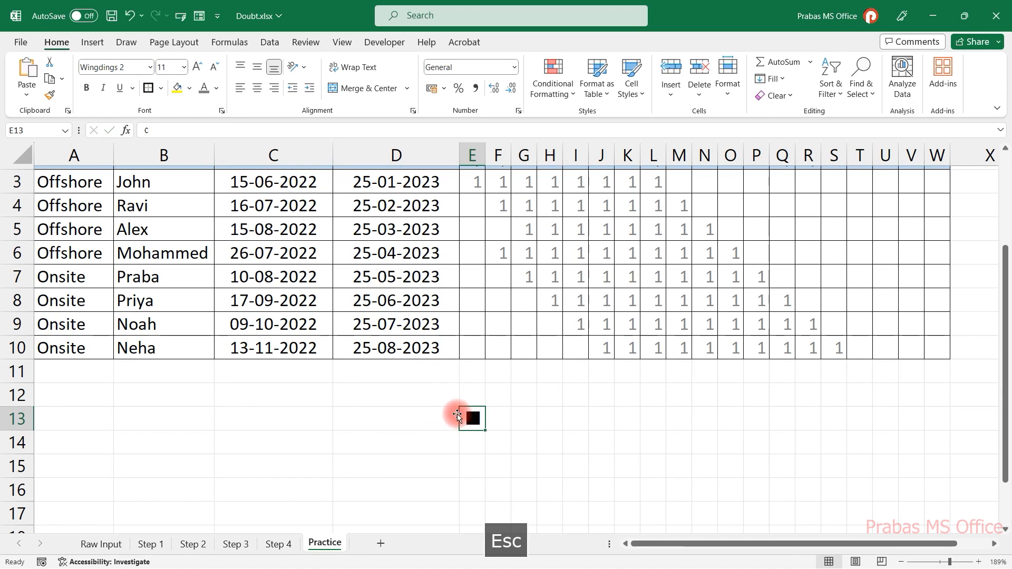
# Replace the value-if-true 1 in E3's IF formula with the copied ¢ character in double quotes and commit it.
pyautogui.scroll(1, 456, 417)
pyautogui.click(475, 316)
pyautogui.press('F2')
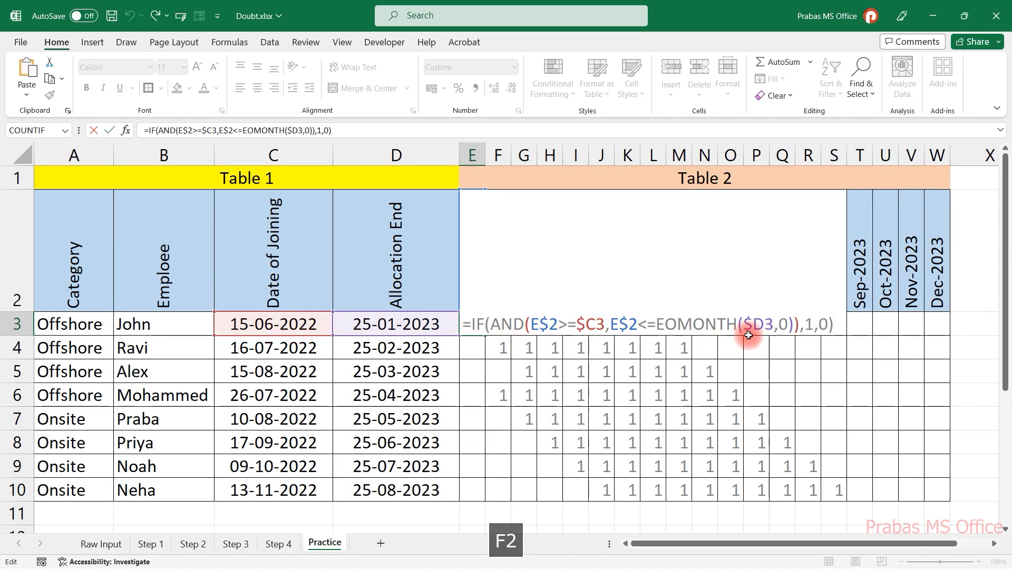
pyautogui.doubleClick(809, 323)
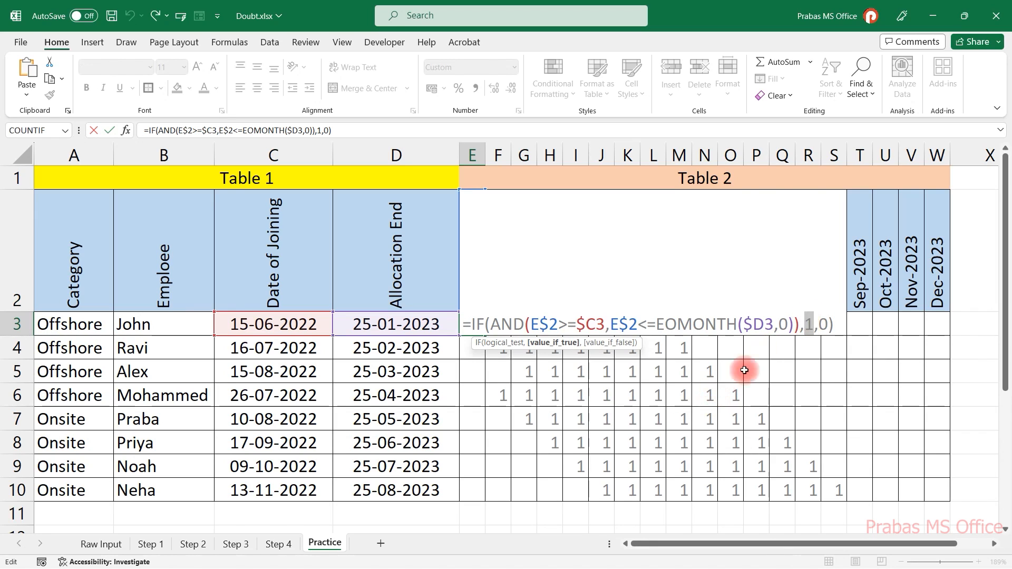
pyautogui.write('""')
pyautogui.press('Left')
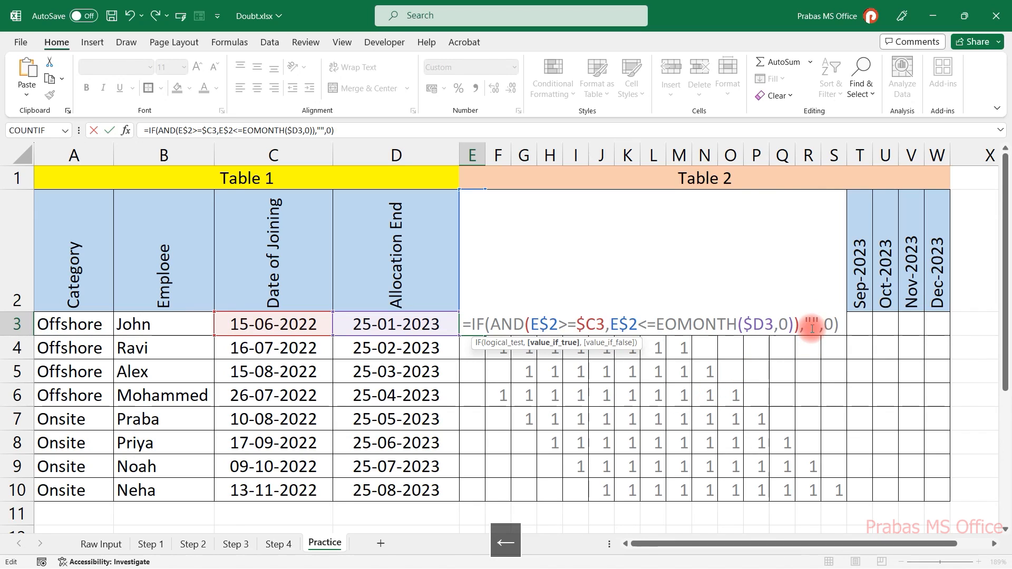
pyautogui.hotkey('ctrl', 'v')
pyautogui.press('Return')
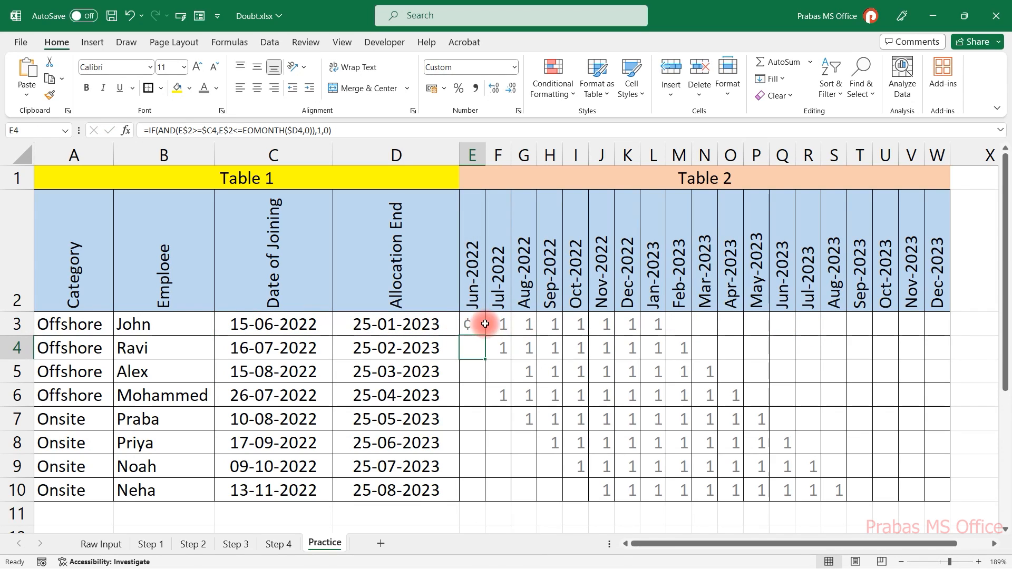
# Copy E3's updated ¢ formula across row 3 and down through W10, filling the whole Table 2 grid.
pyautogui.moveTo(481, 323); pyautogui.dragTo(944, 321)
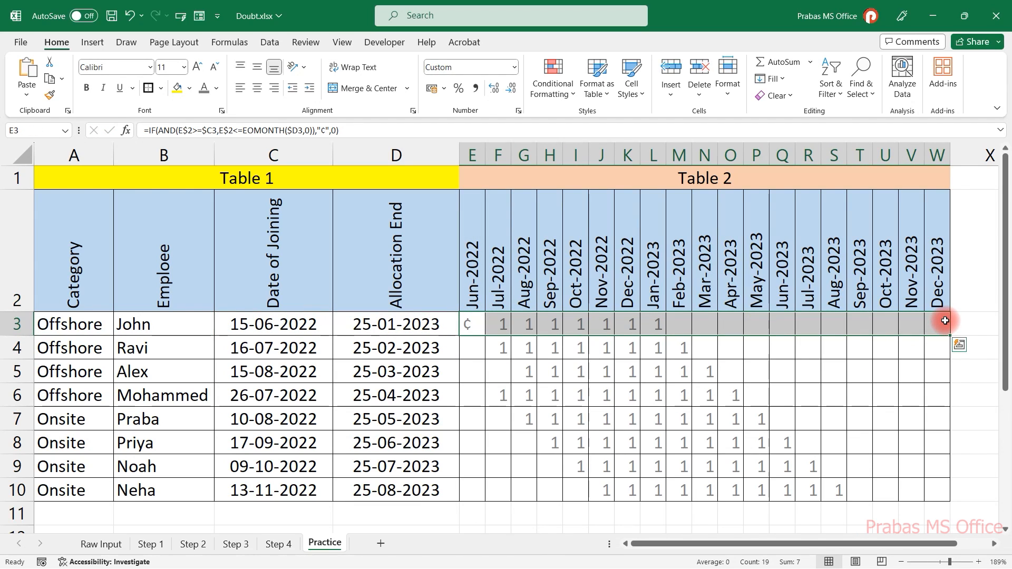
pyautogui.hotkey('ctrl', 'q')
pyautogui.press('Escape')
pyautogui.click(480, 328)
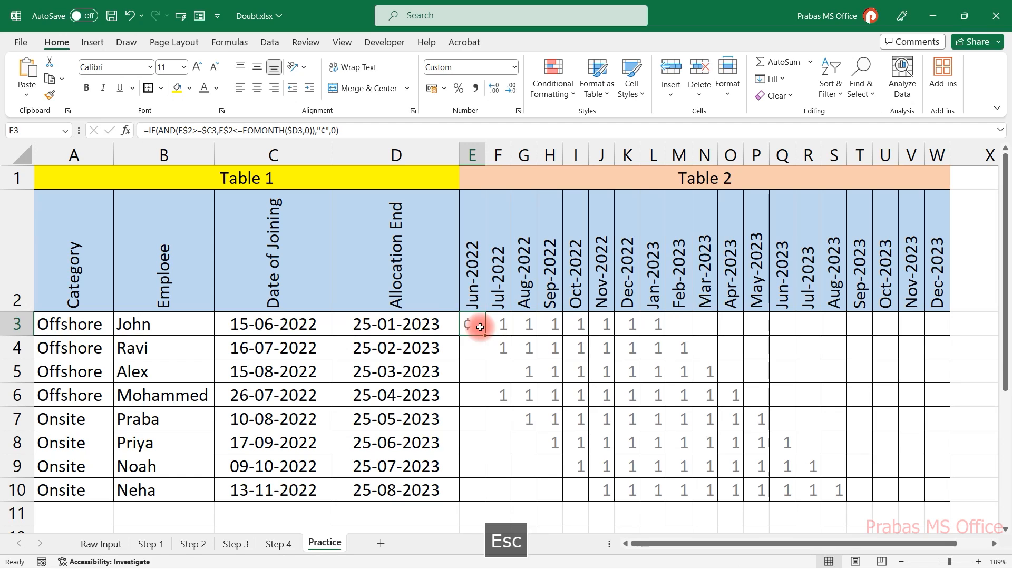
pyautogui.hotkey('ctrl', 'c')
pyautogui.moveTo(481, 327); pyautogui.dragTo(467, 486)
pyautogui.hotkey('ctrl', 'v')
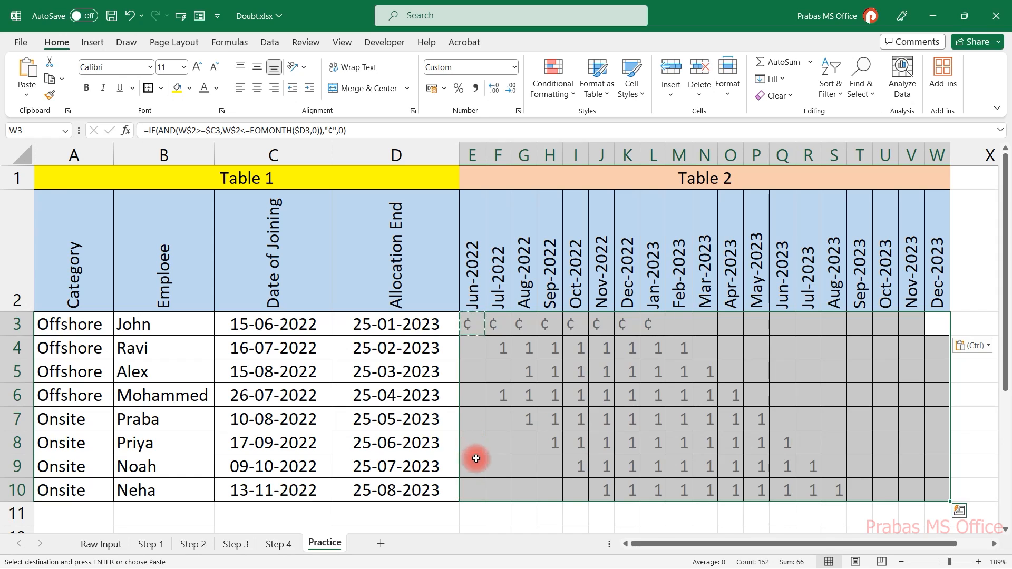
pyautogui.hotkey('ctrl', 'v')
pyautogui.press('Escape')
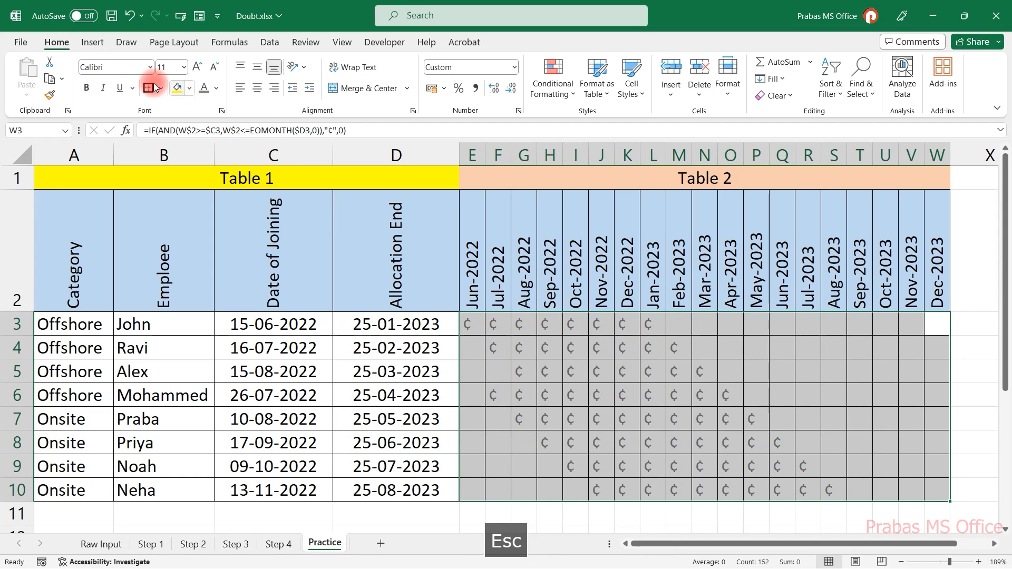
# Set the font of E3:W10 to Wingdings 2 and the font colour to red.
pyautogui.click(147, 65)
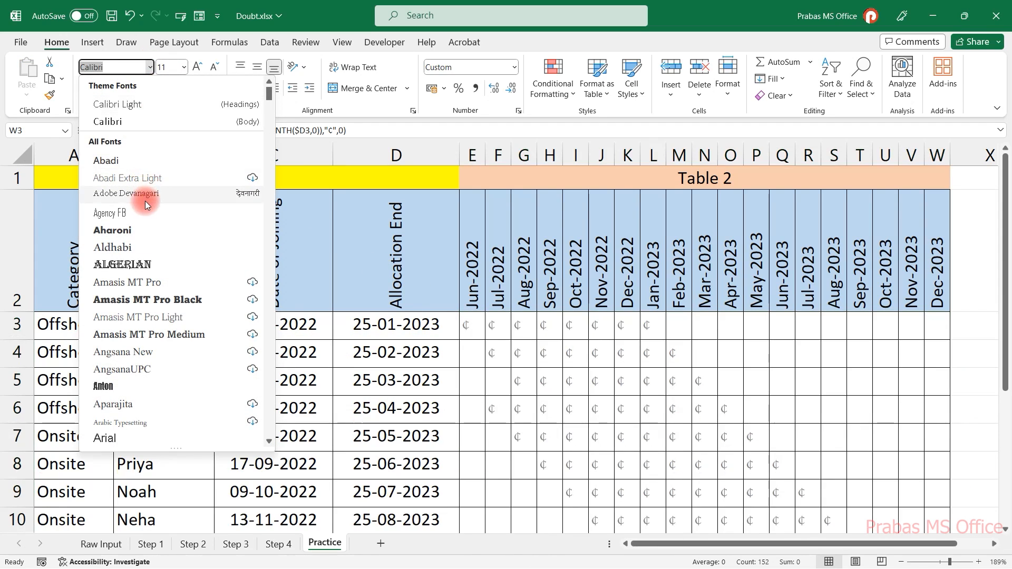
pyautogui.scroll(-15, 148, 245)
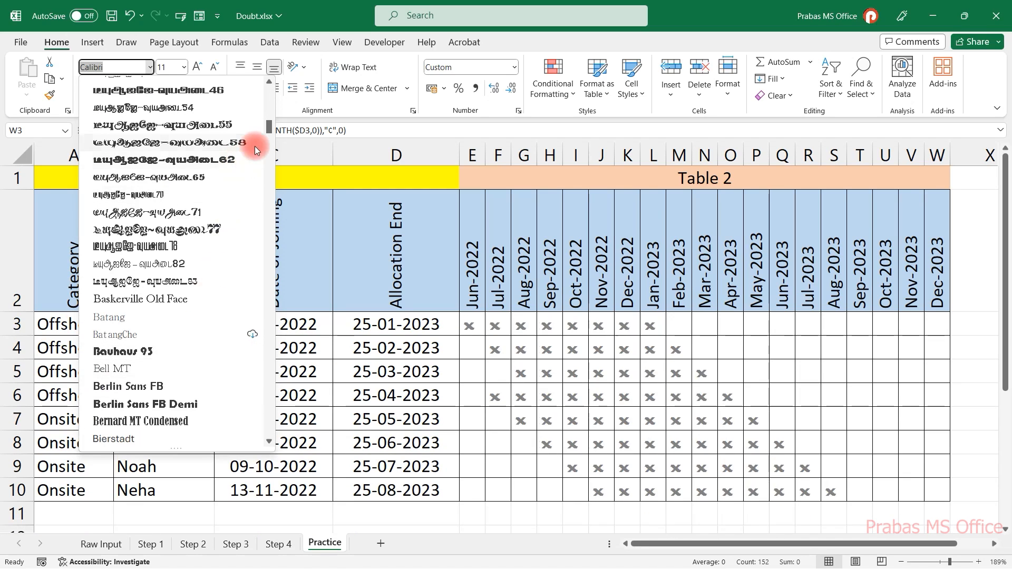
pyautogui.moveTo(270, 127); pyautogui.dragTo(272, 438)
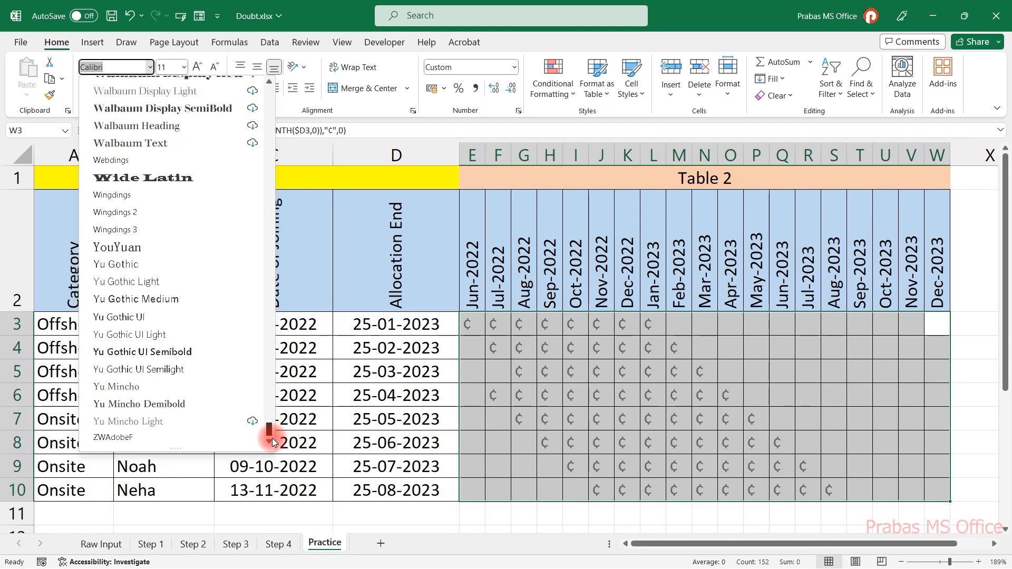
pyautogui.click(123, 217)
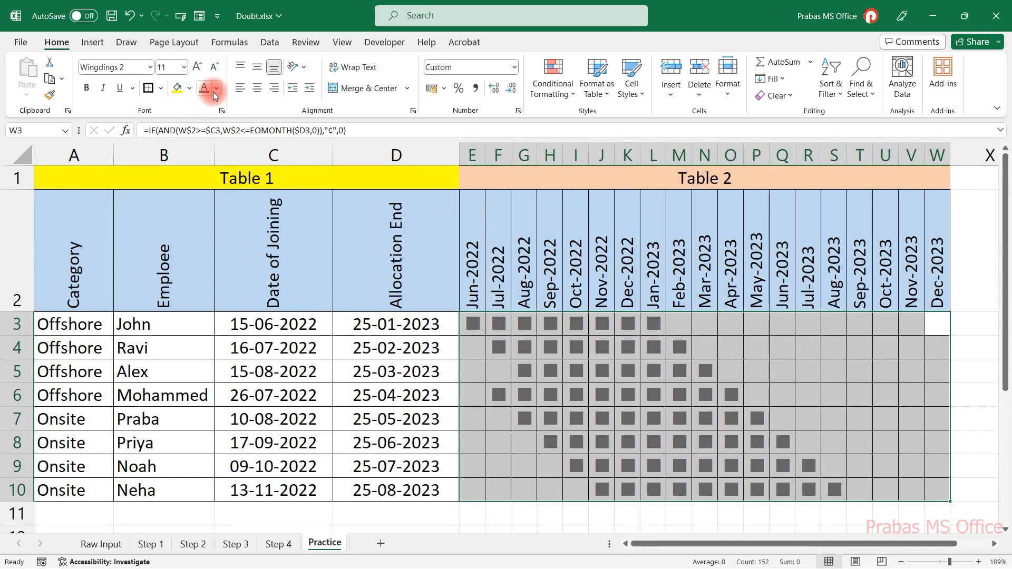
pyautogui.click(215, 91)
pyautogui.click(215, 229)
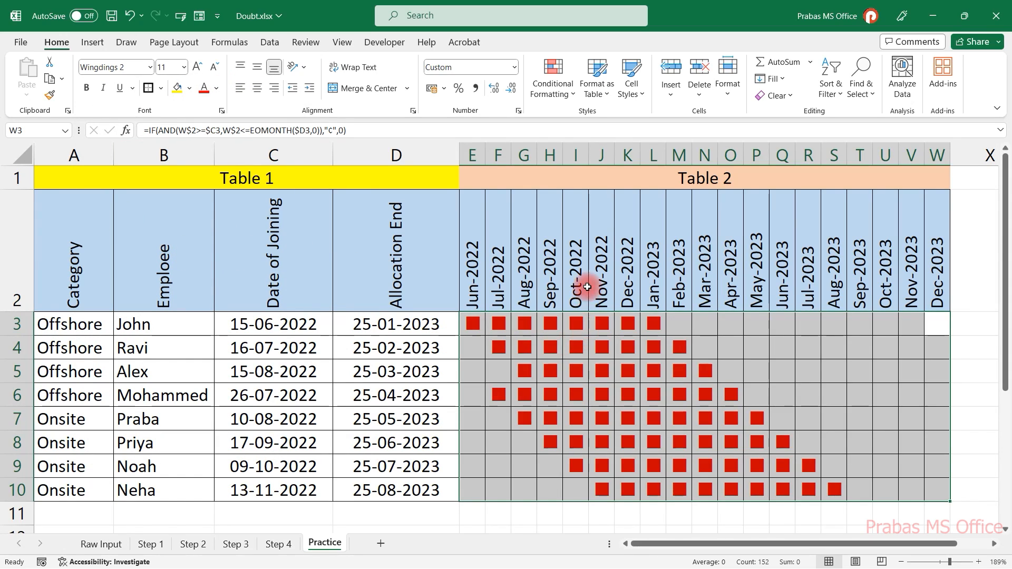
pyautogui.click(581, 287)
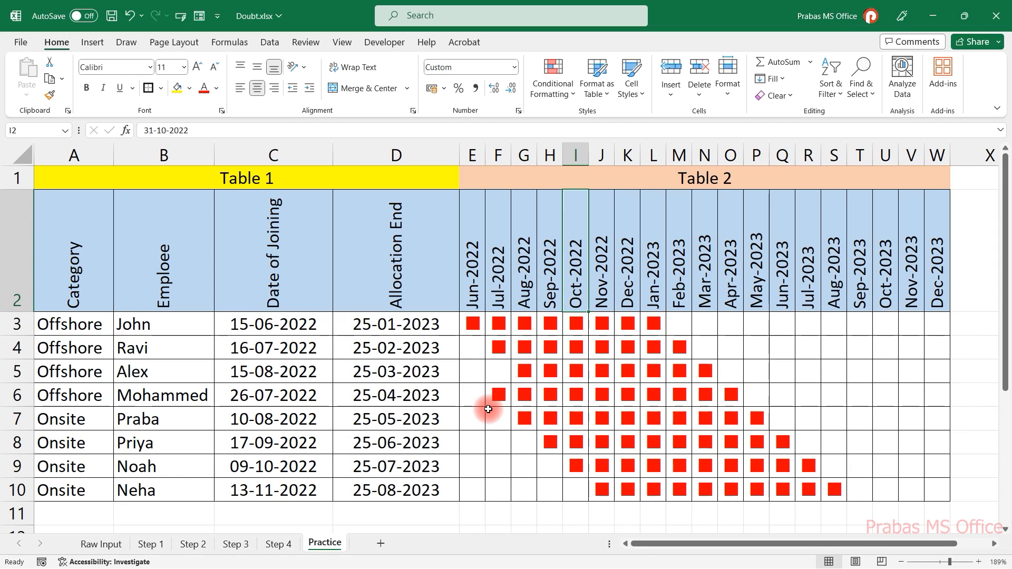
# Review E3's IF formula, examining its AND conditions, the EOMONTH function and the value-if-true and value-if-false arguments, without changing it.
pyautogui.doubleClick(475, 324)
pyautogui.press('Escape')
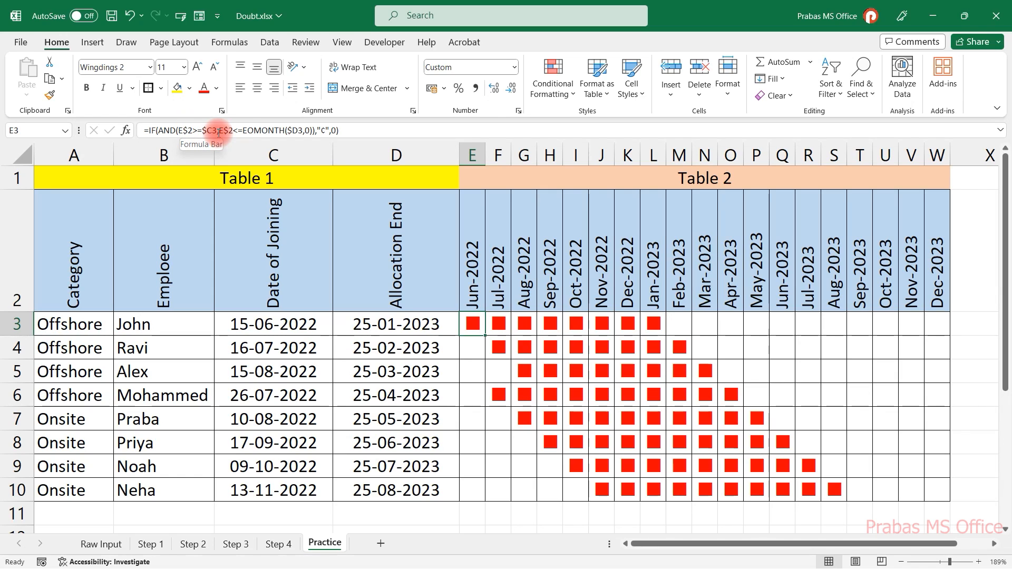
pyautogui.moveTo(178, 130); pyautogui.dragTo(326, 129)
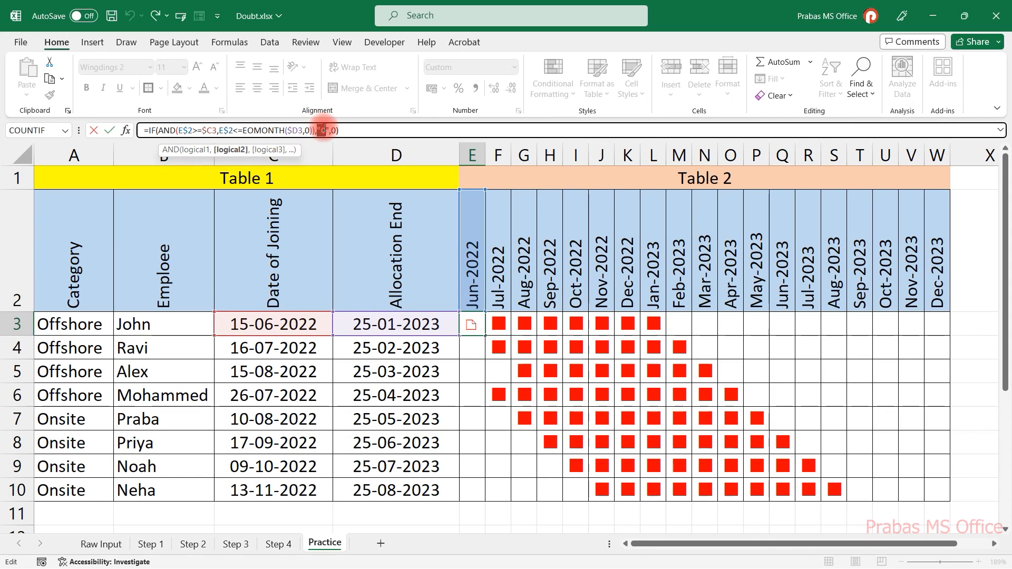
pyautogui.doubleClick(334, 130)
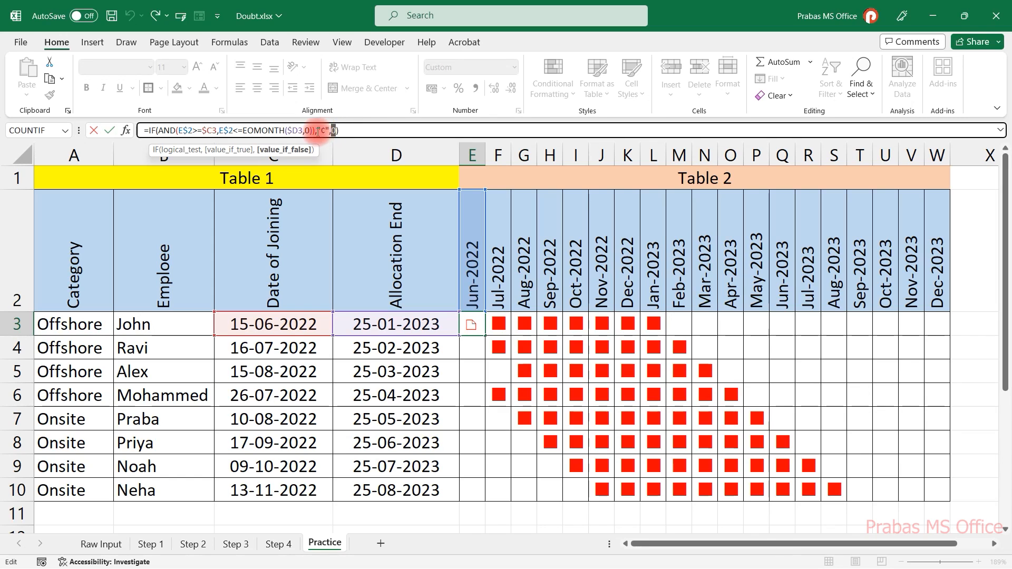
pyautogui.doubleClick(253, 130)
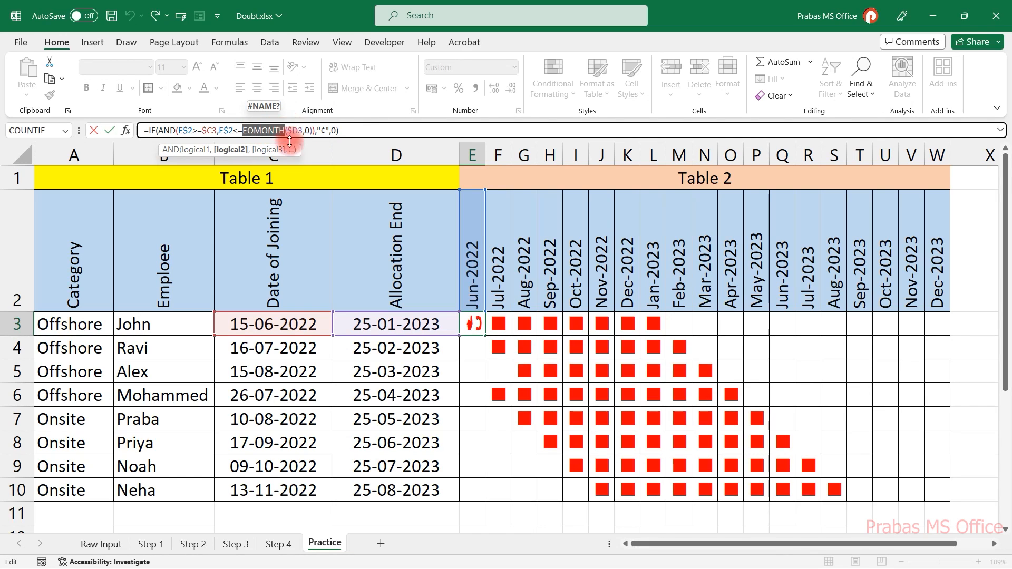
pyautogui.press('Escape')
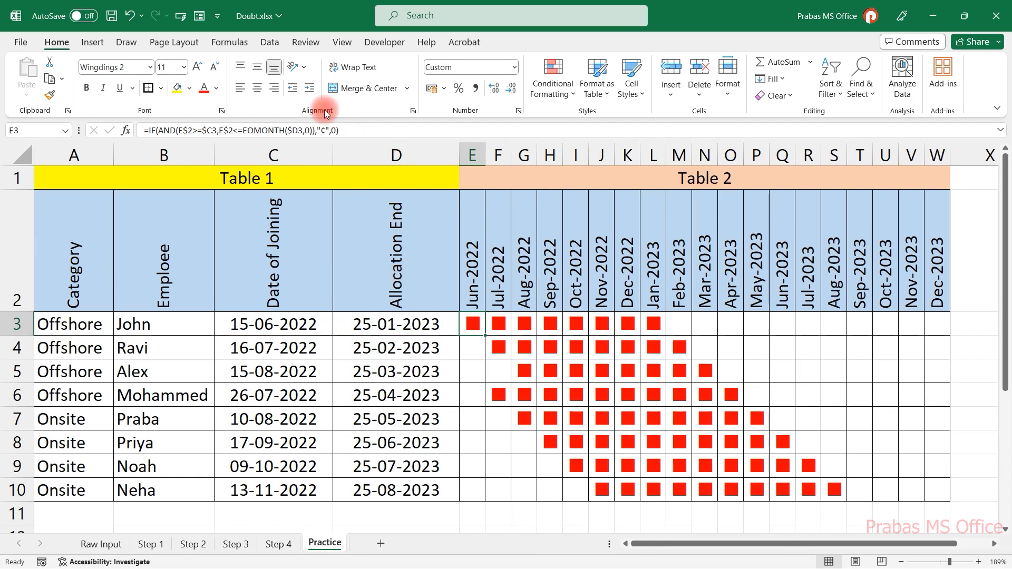
pyautogui.click(649, 273)
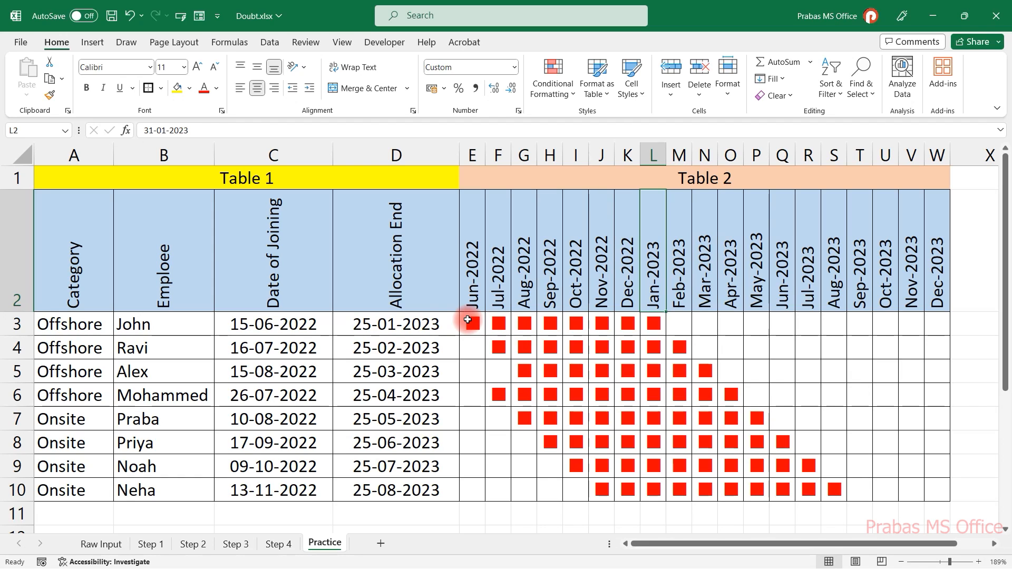
# Change the allocation end date in D3 to 25-05-2023.
pyautogui.click(375, 331)
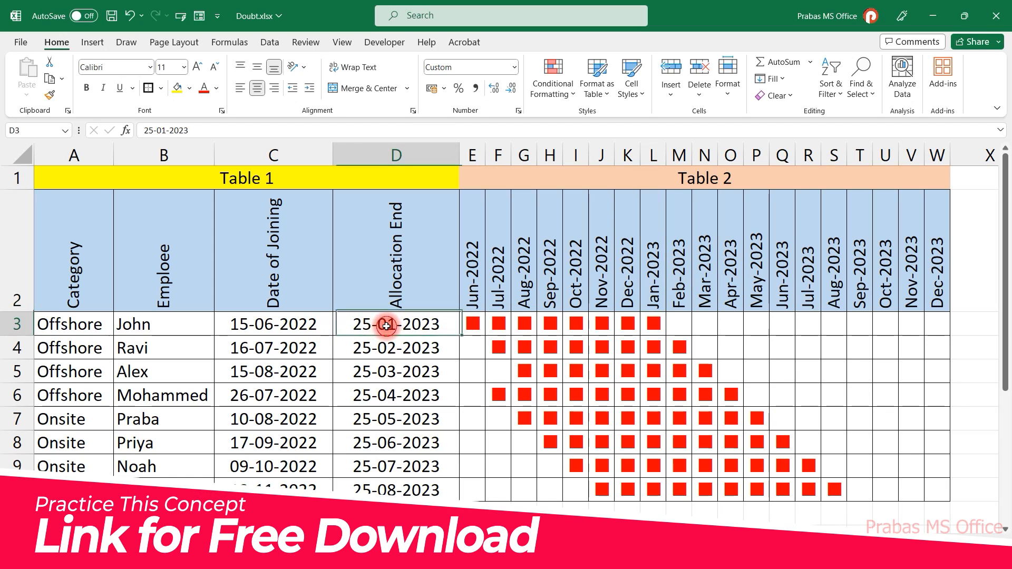
pyautogui.doubleClick(388, 324)
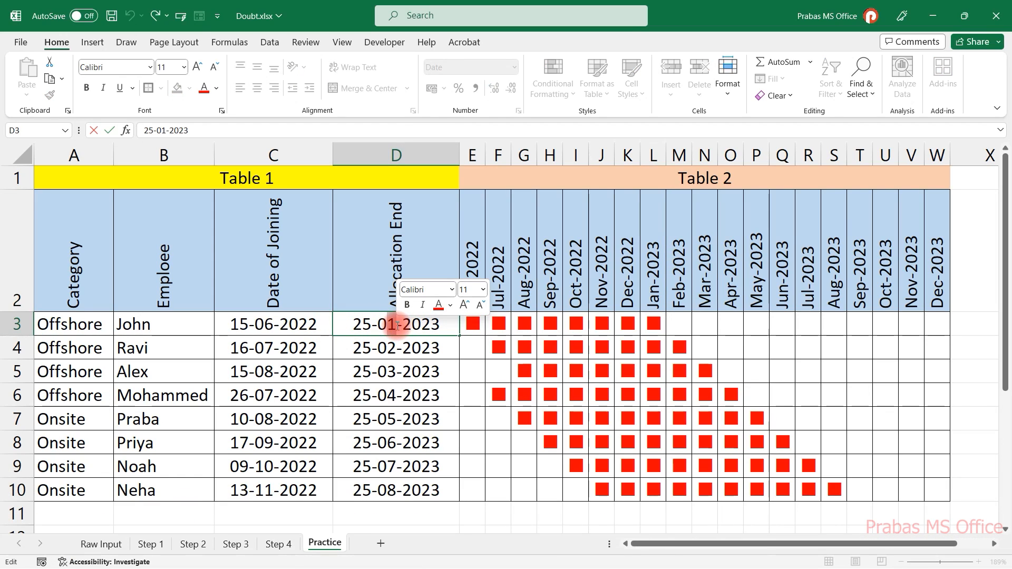
pyautogui.write('5')
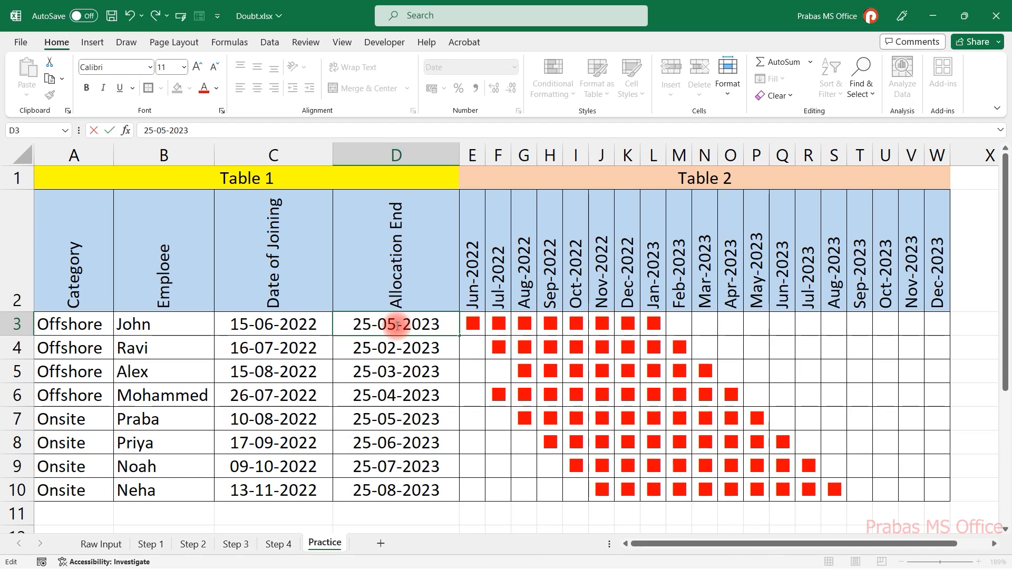
pyautogui.press('Return')
# Check row 3's squares from E3 to P3, and compare the joining and allocation end dates with the Table 2 grid.
pyautogui.click(756, 325)
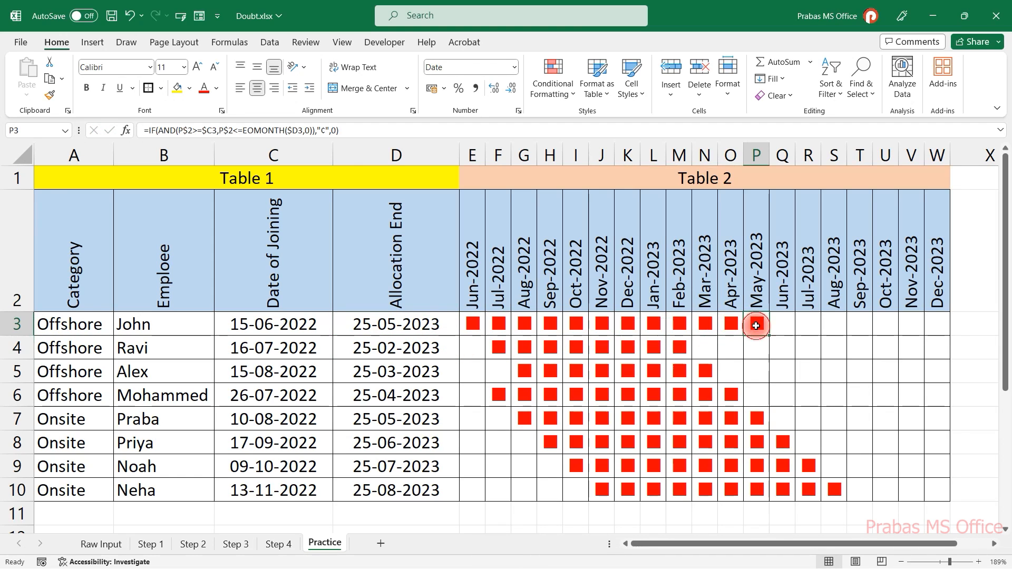
pyautogui.moveTo(756, 325); pyautogui.dragTo(479, 336)
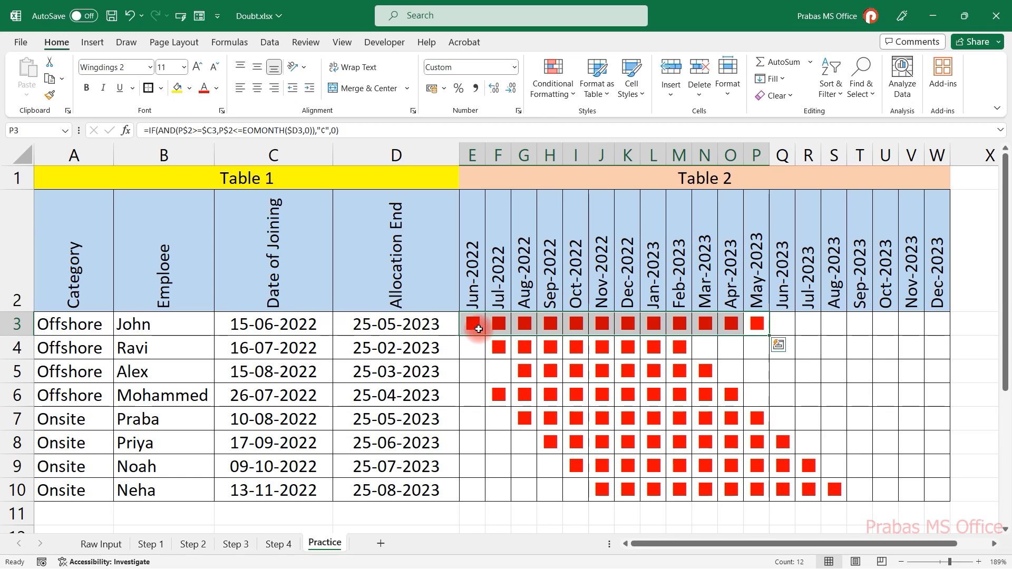
pyautogui.click(478, 329)
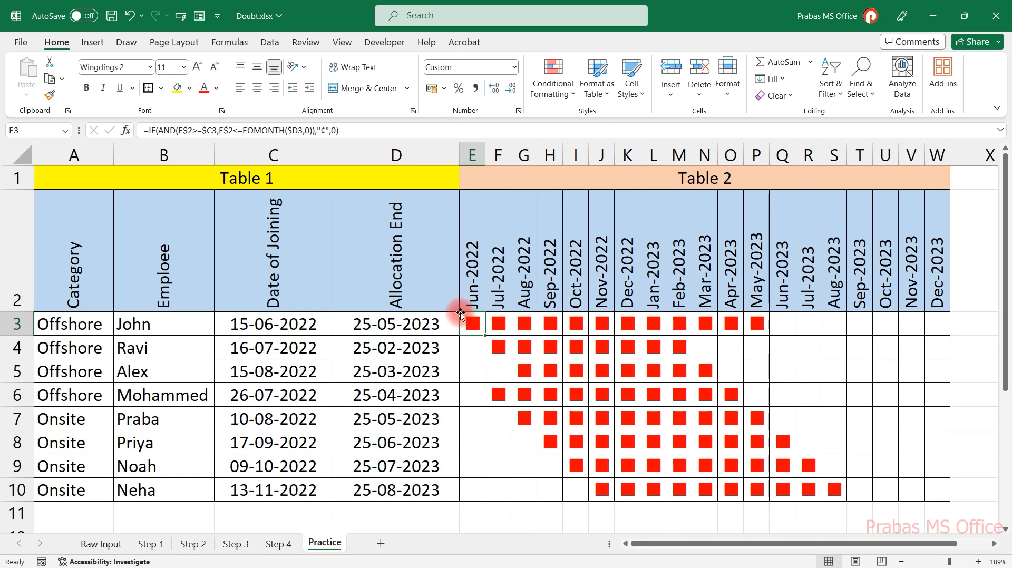
pyautogui.moveTo(422, 155); pyautogui.dragTo(300, 153)
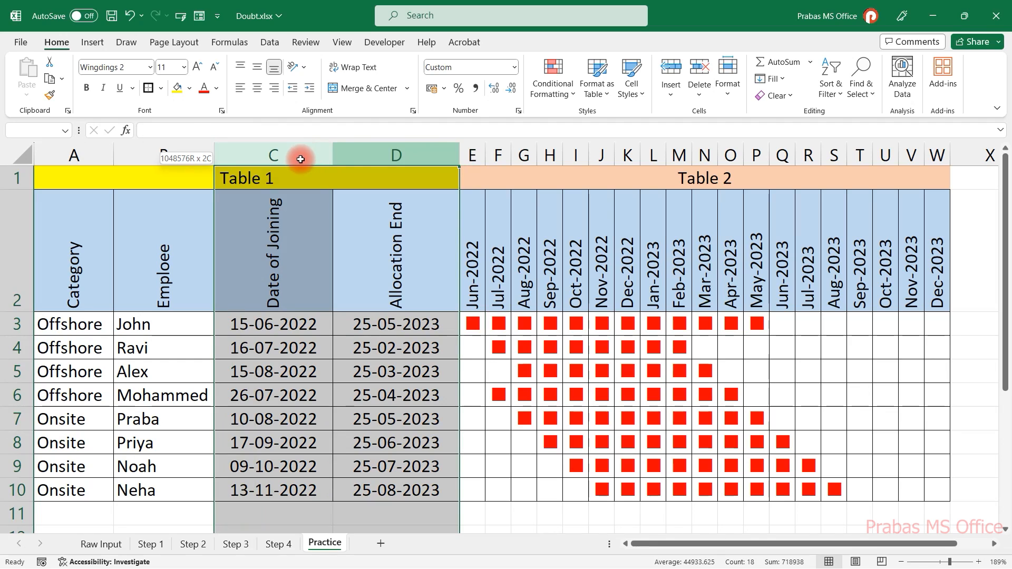
pyautogui.moveTo(472, 269); pyautogui.dragTo(923, 490)
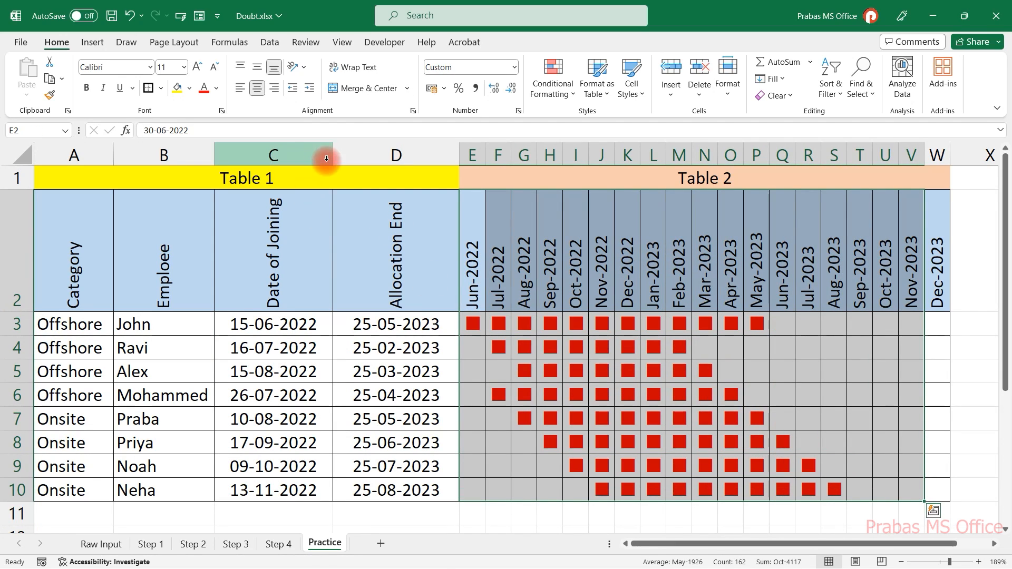
pyautogui.moveTo(301, 330); pyautogui.dragTo(350, 322)
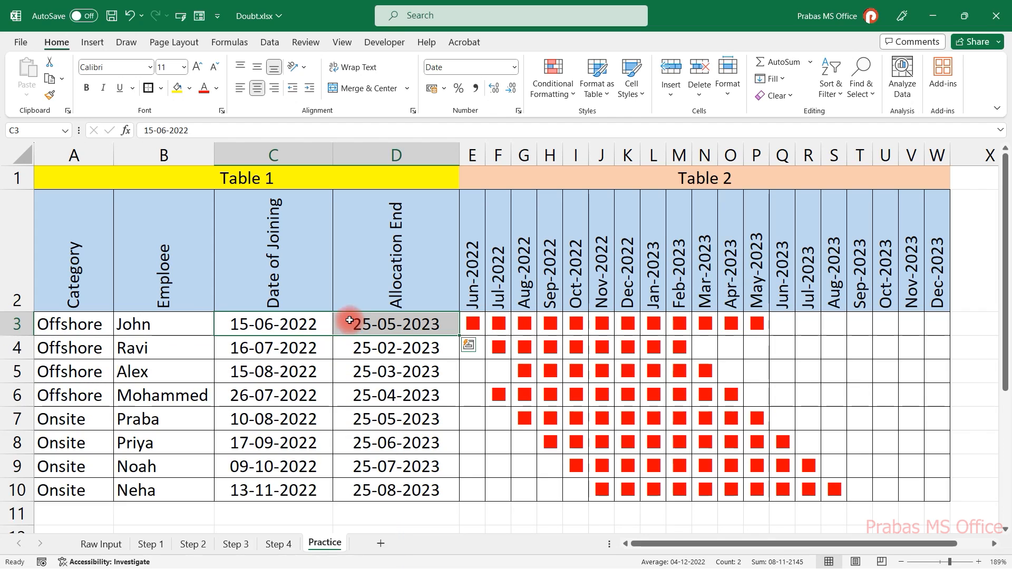
pyautogui.moveTo(469, 327); pyautogui.dragTo(937, 488)
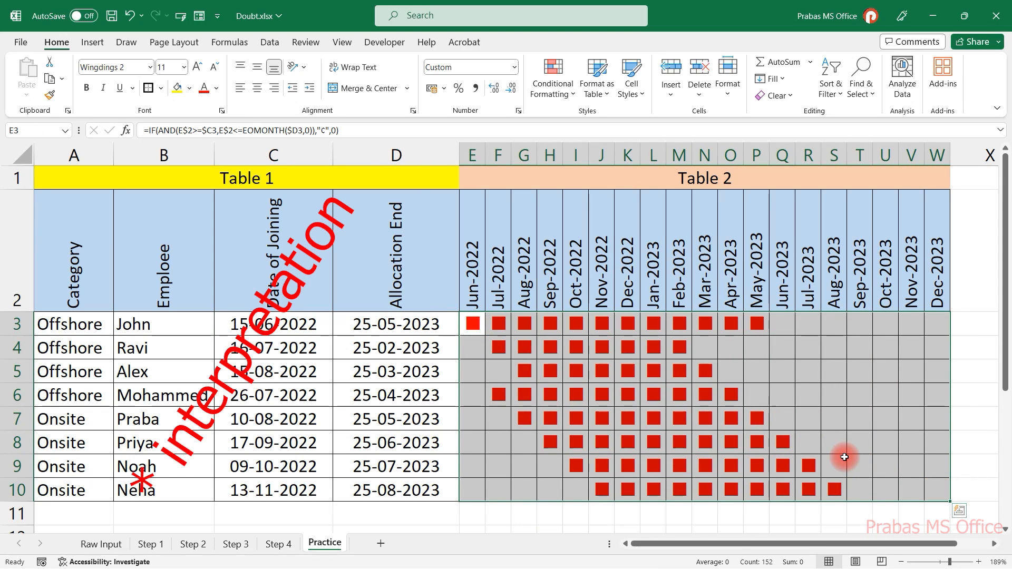